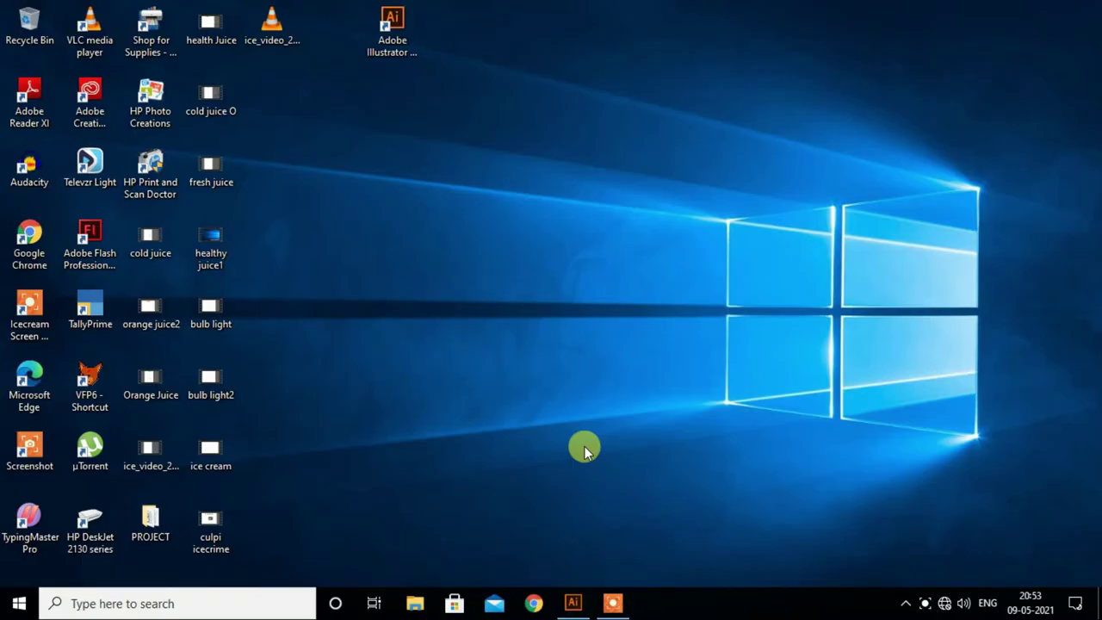
# Draw a tall white rectangle on the artboard with a thin black outline
pyautogui.click(571, 601)
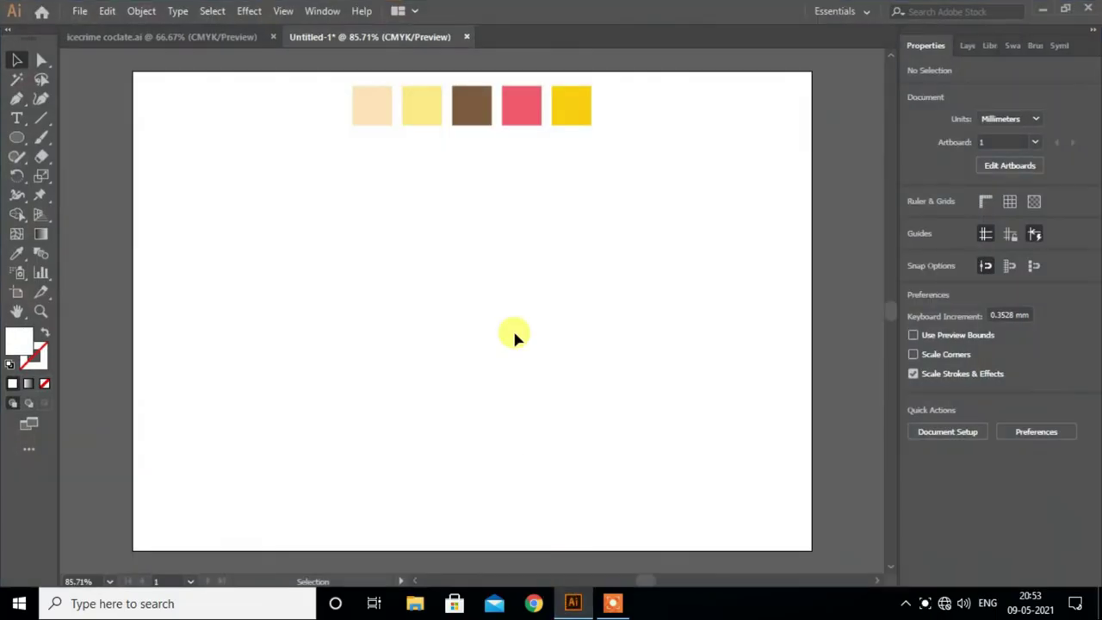
pyautogui.scroll(-1, 517, 336)
pyautogui.click(19, 140)
pyautogui.moveTo(19, 139); pyautogui.dragTo(51, 138)
pyautogui.moveTo(337, 196); pyautogui.dragTo(444, 351)
pyautogui.click(17, 60)
pyautogui.scroll(1, 506, 295)
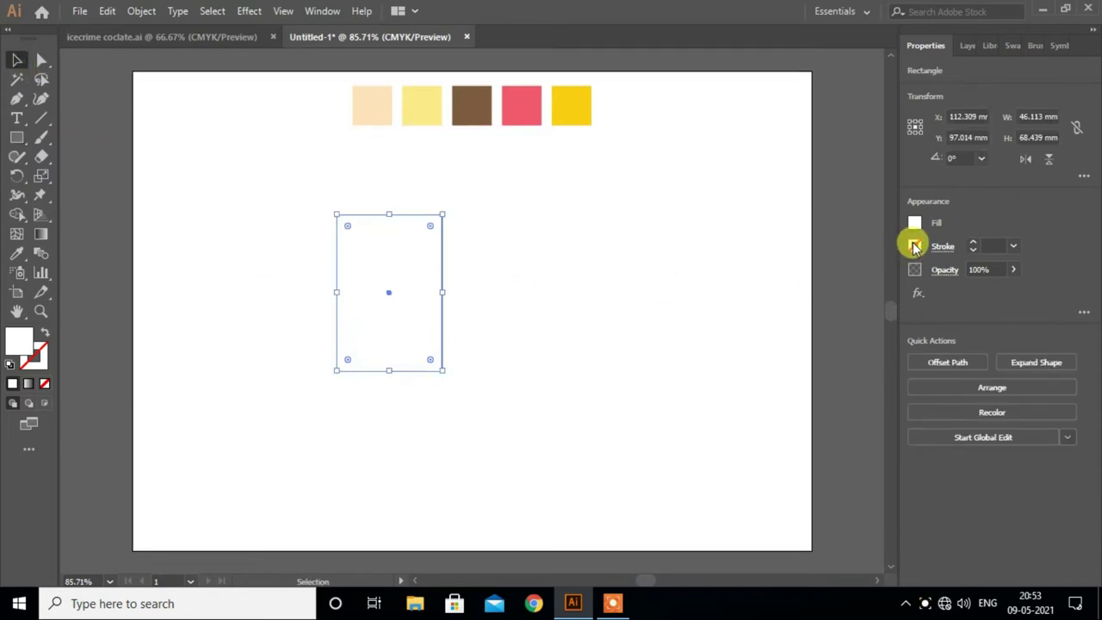
pyautogui.click(914, 247)
pyautogui.click(766, 297)
pyautogui.click(621, 340)
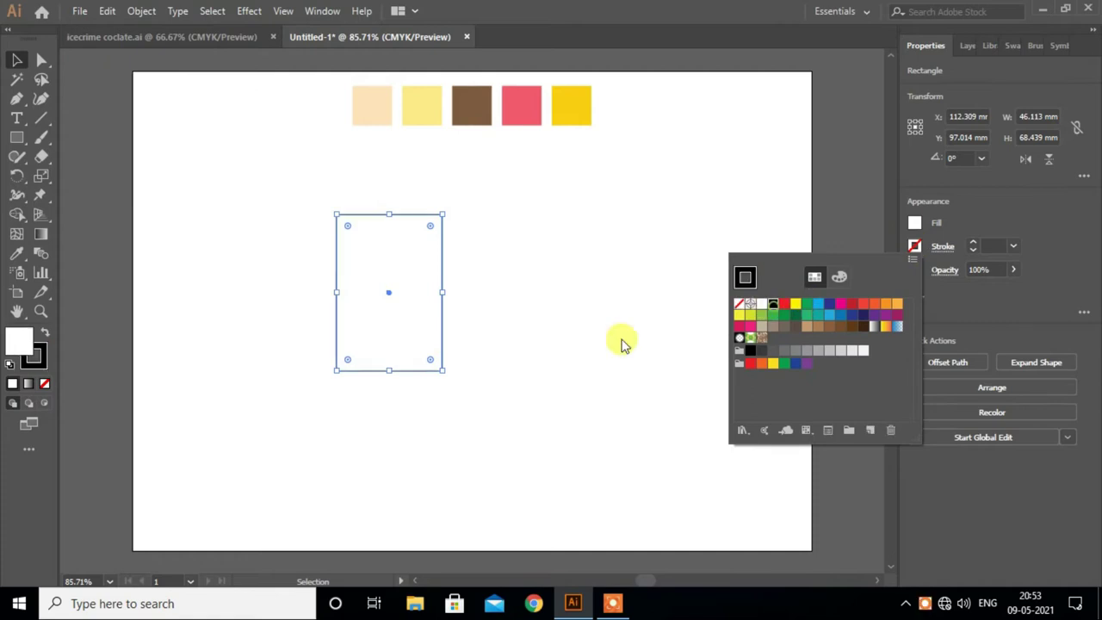
pyautogui.click(487, 357)
# Round the rectangle's corners slightly at the bottom and more strongly at the top
pyautogui.scroll(1, 428, 346)
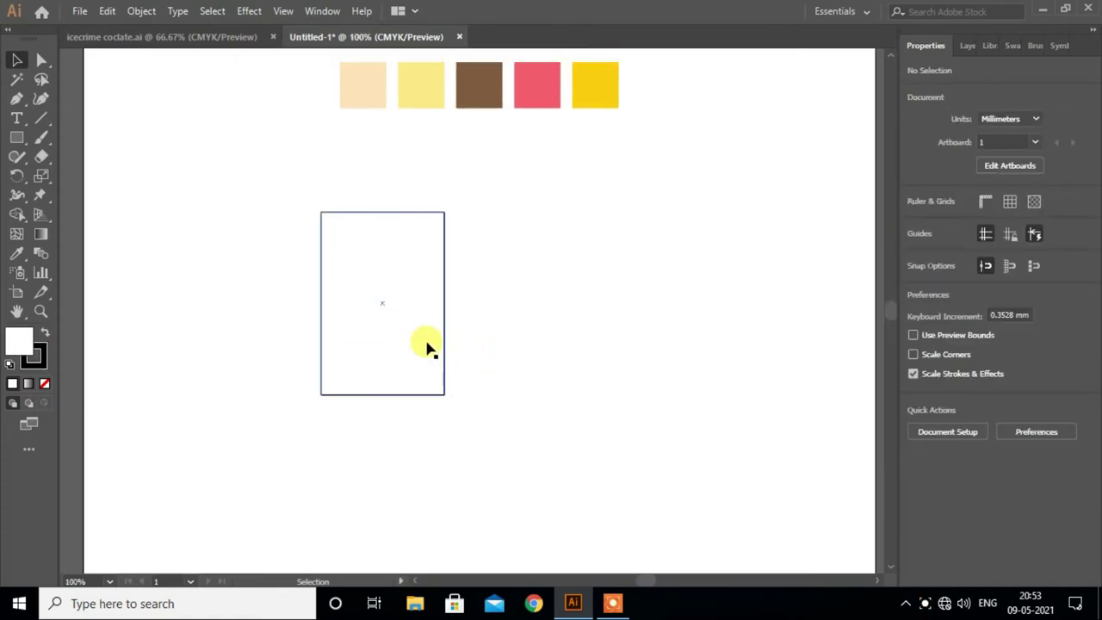
pyautogui.scroll(1, 428, 346)
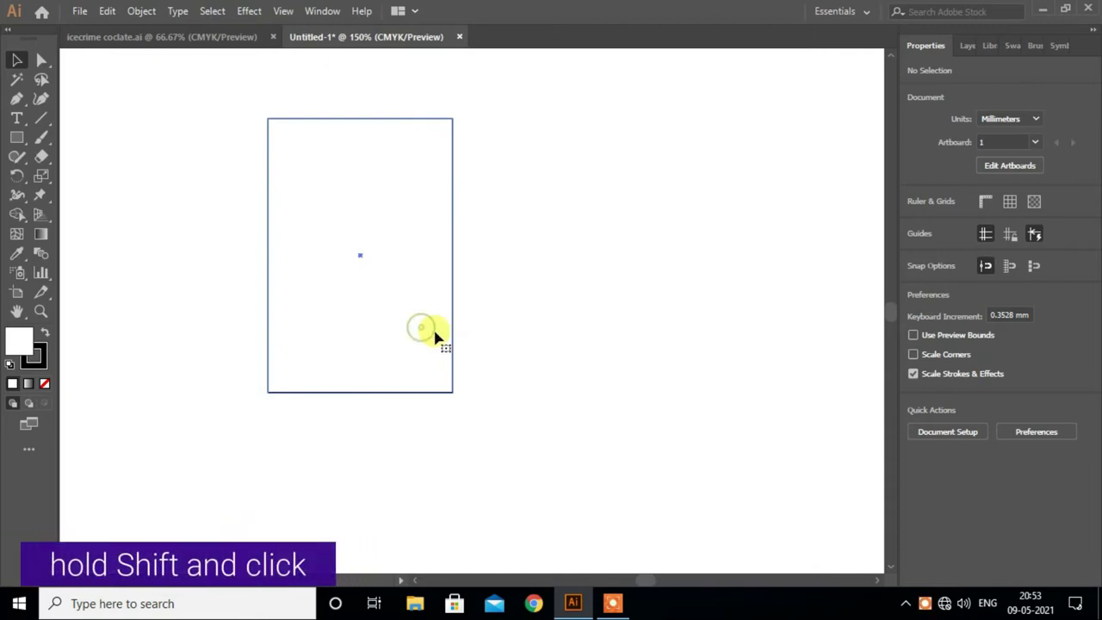
pyautogui.click(422, 327)
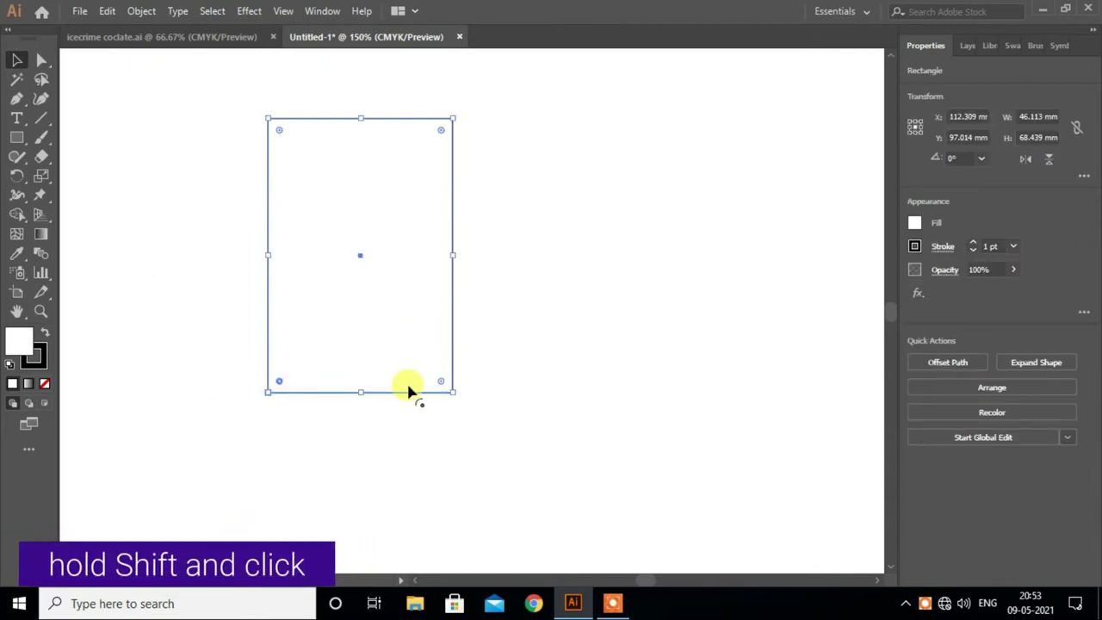
pyautogui.moveTo(441, 381); pyautogui.dragTo(432, 366)
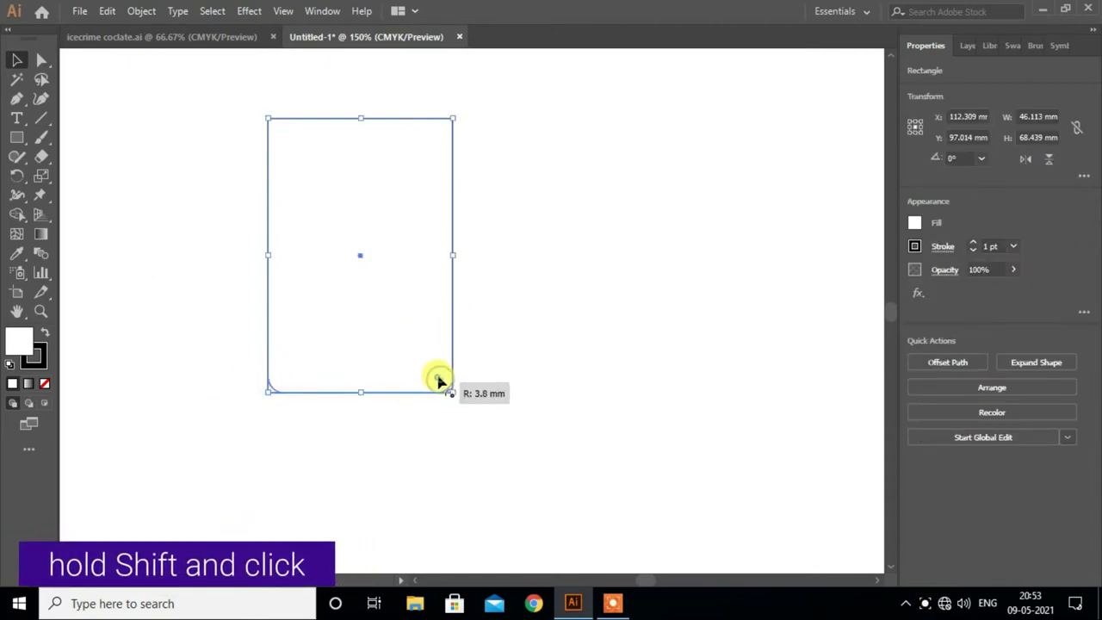
pyautogui.click(525, 379)
pyautogui.scroll(3, 388, 344)
pyautogui.click(370, 271)
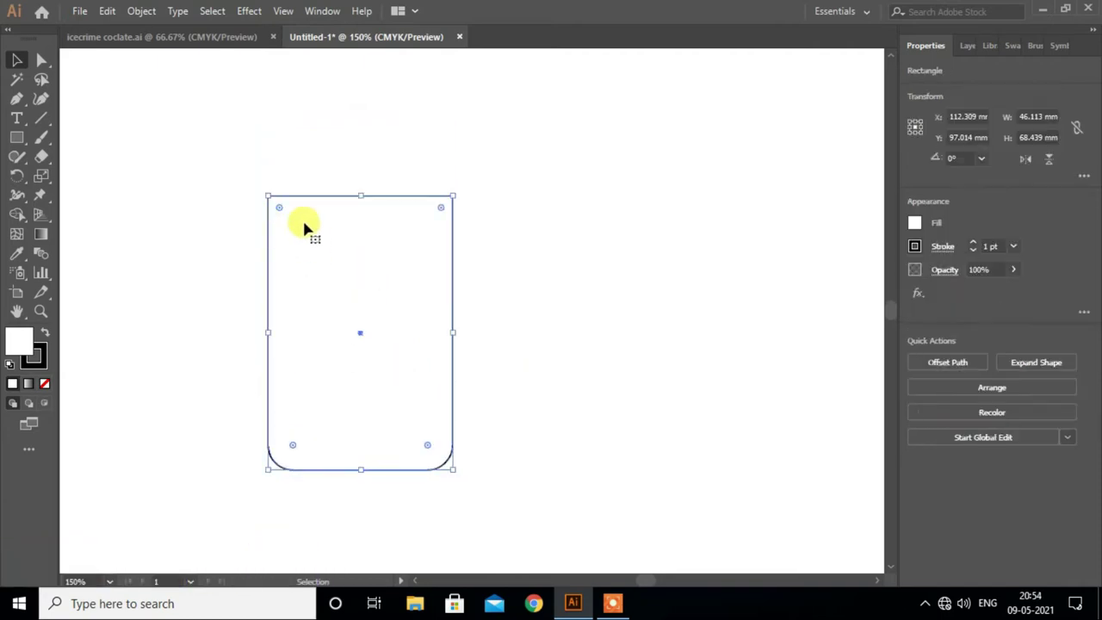
pyautogui.moveTo(429, 227); pyautogui.dragTo(396, 261)
pyautogui.scroll(-2, 525, 267)
pyautogui.scroll(-3, 471, 284)
pyautogui.click(471, 285)
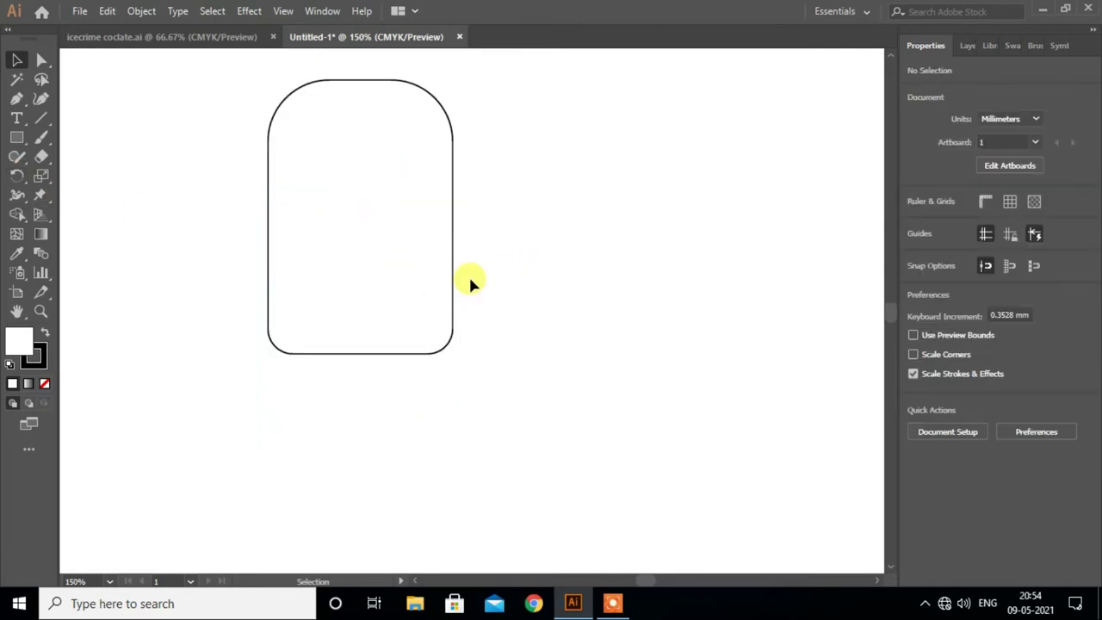
pyautogui.scroll(-1, 471, 283)
pyautogui.scroll(-1, 471, 283)
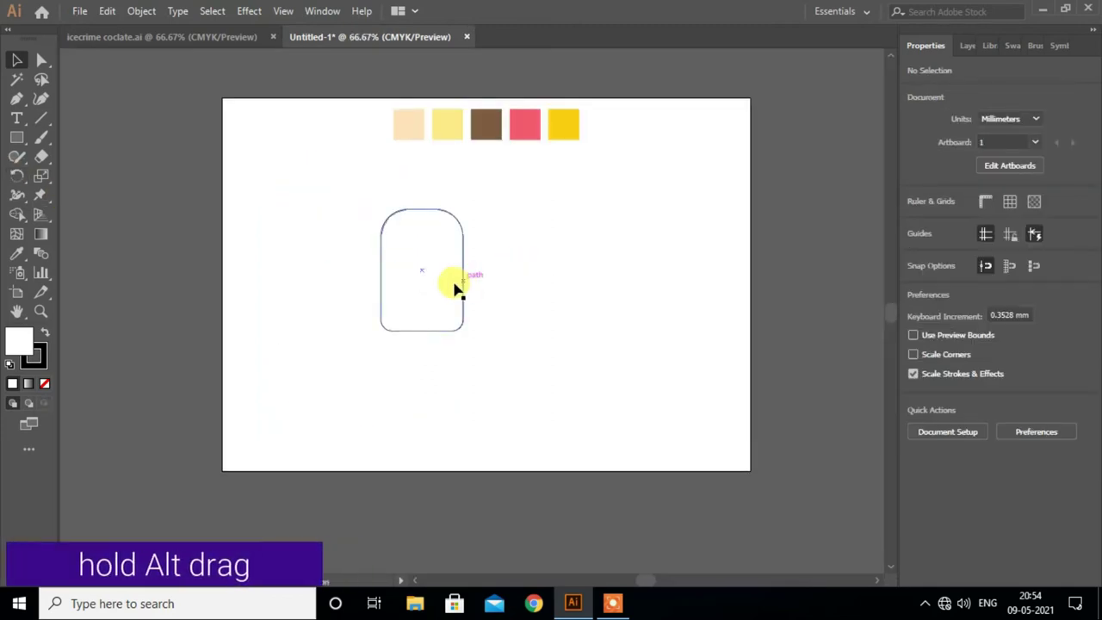
# Copy the rounded rectangle to the right and cover its lower part with a wide rectangle
pyautogui.click(456, 289)
pyautogui.moveTo(456, 289); pyautogui.dragTo(620, 288)
pyautogui.scroll(2, 620, 288)
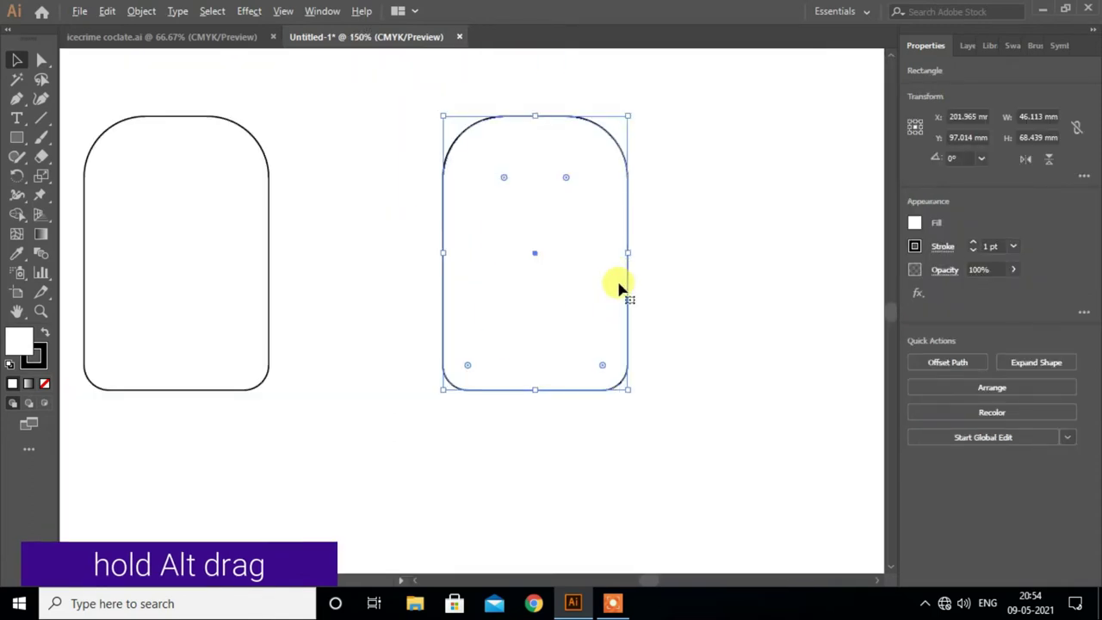
pyautogui.click(17, 138)
pyautogui.moveTo(385, 218); pyautogui.dragTo(708, 405)
pyautogui.moveTo(547, 217); pyautogui.dragTo(548, 209)
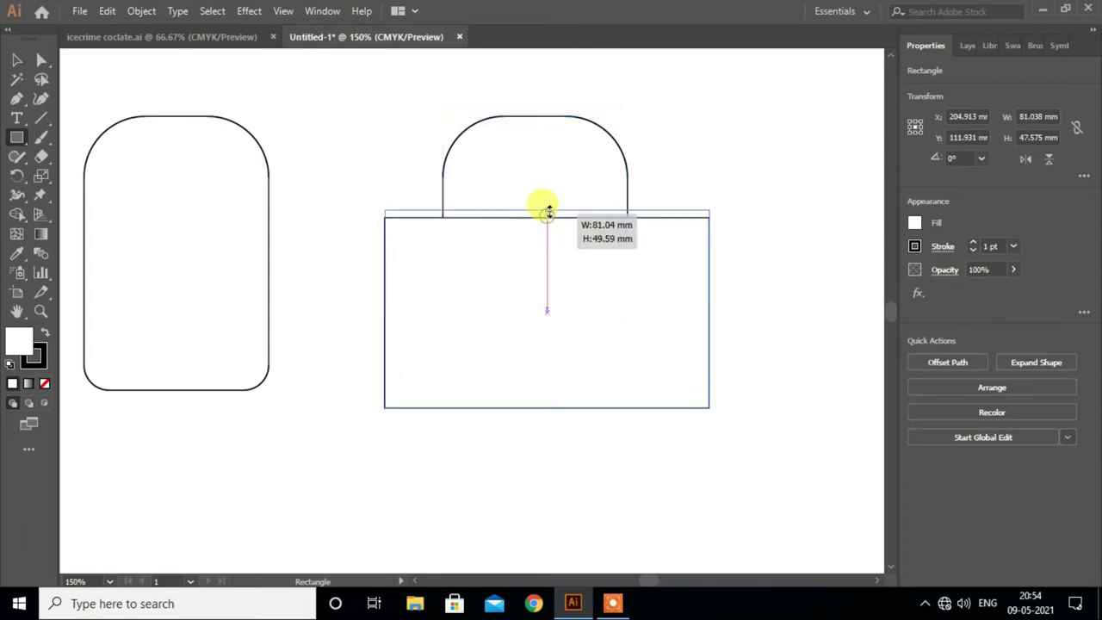
pyautogui.click(14, 61)
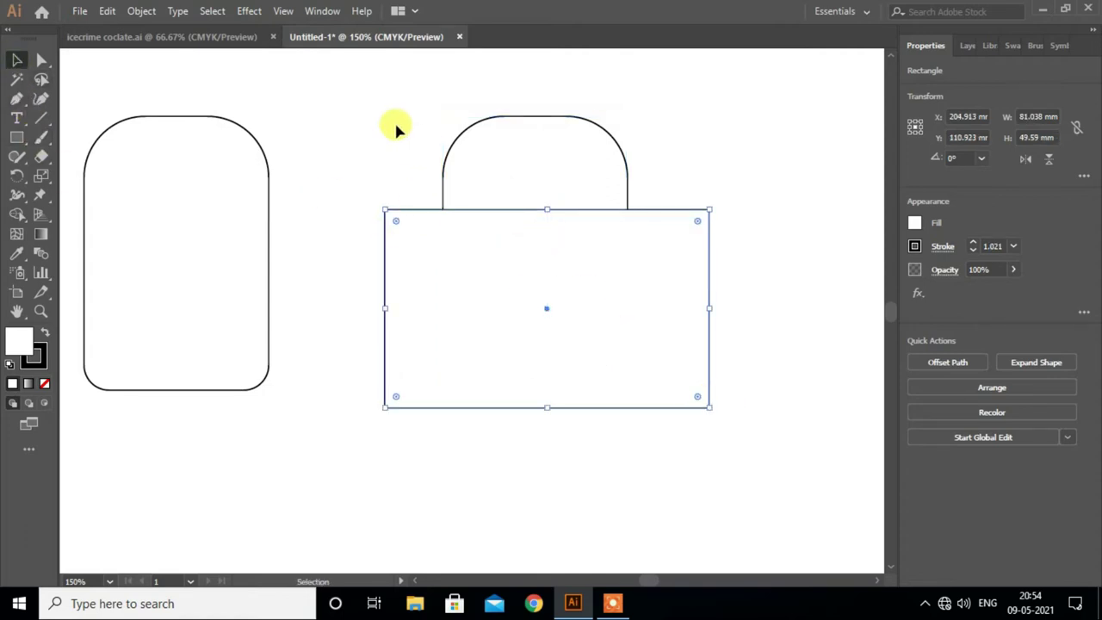
pyautogui.moveTo(547, 209); pyautogui.dragTo(547, 205)
# Subtract the wide rectangle with Pathfinder Minus Front, leaving only the dome cap
pyautogui.moveTo(405, 138); pyautogui.dragTo(558, 314)
pyautogui.click(944, 433)
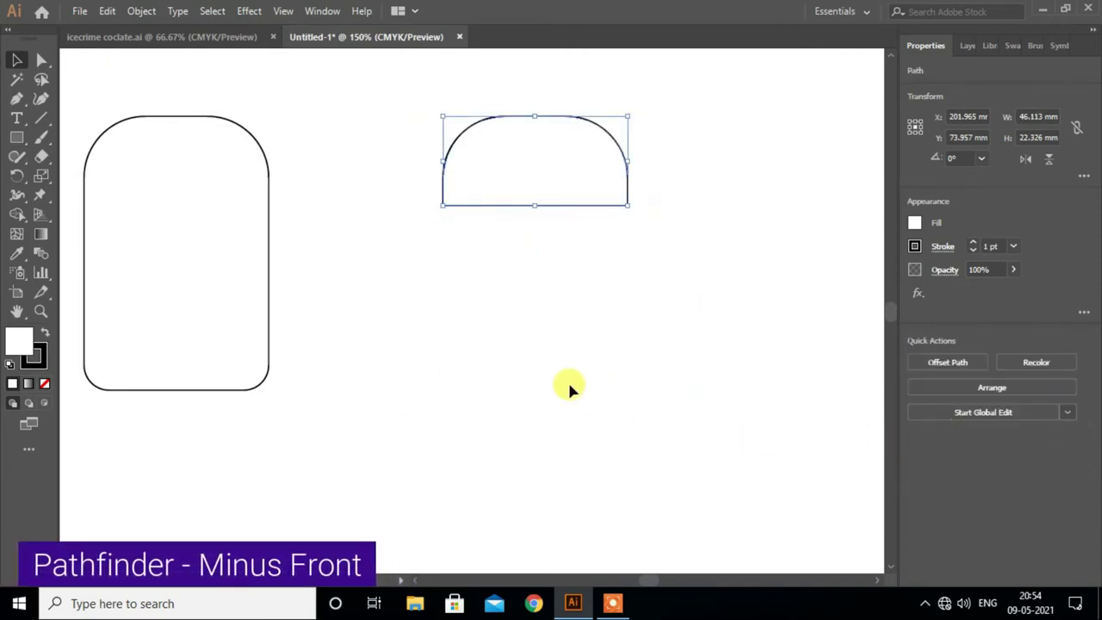
pyautogui.moveTo(499, 207); pyautogui.dragTo(499, 216)
pyautogui.scroll(-1, 500, 216)
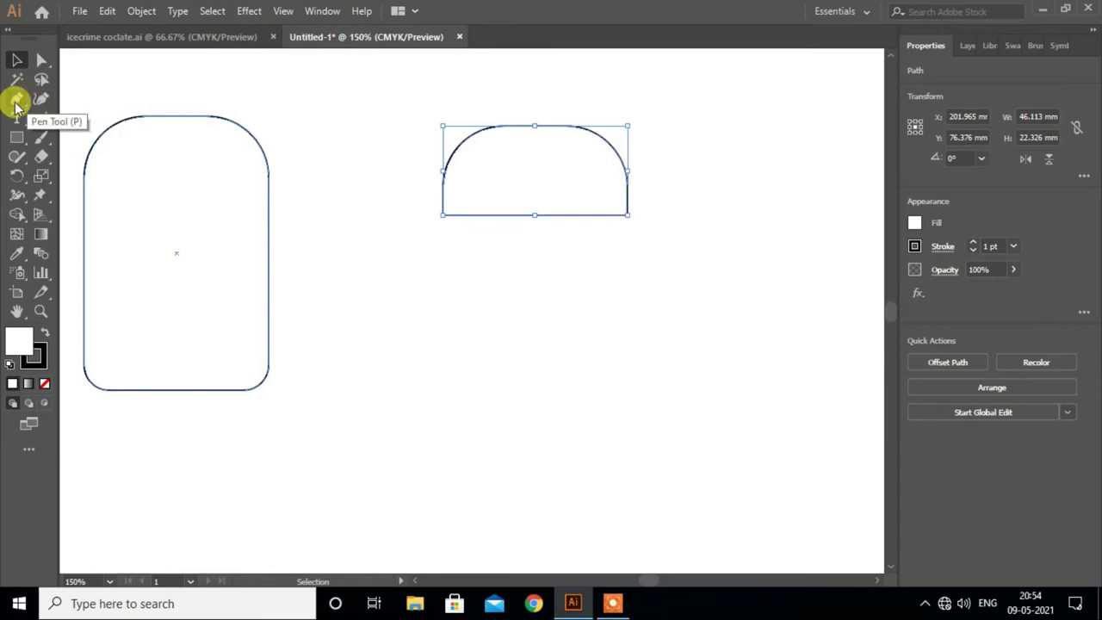
# Drag the dome cap's bottom live-corner widget inward to round its bottom corners
pyautogui.click(41, 61)
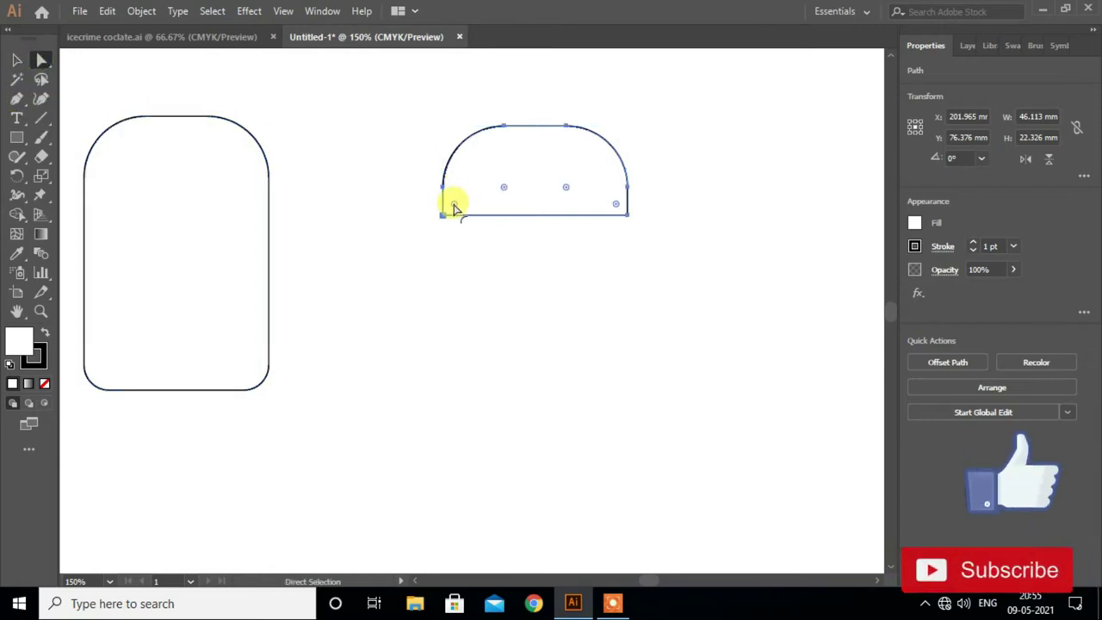
pyautogui.moveTo(617, 207); pyautogui.dragTo(609, 198)
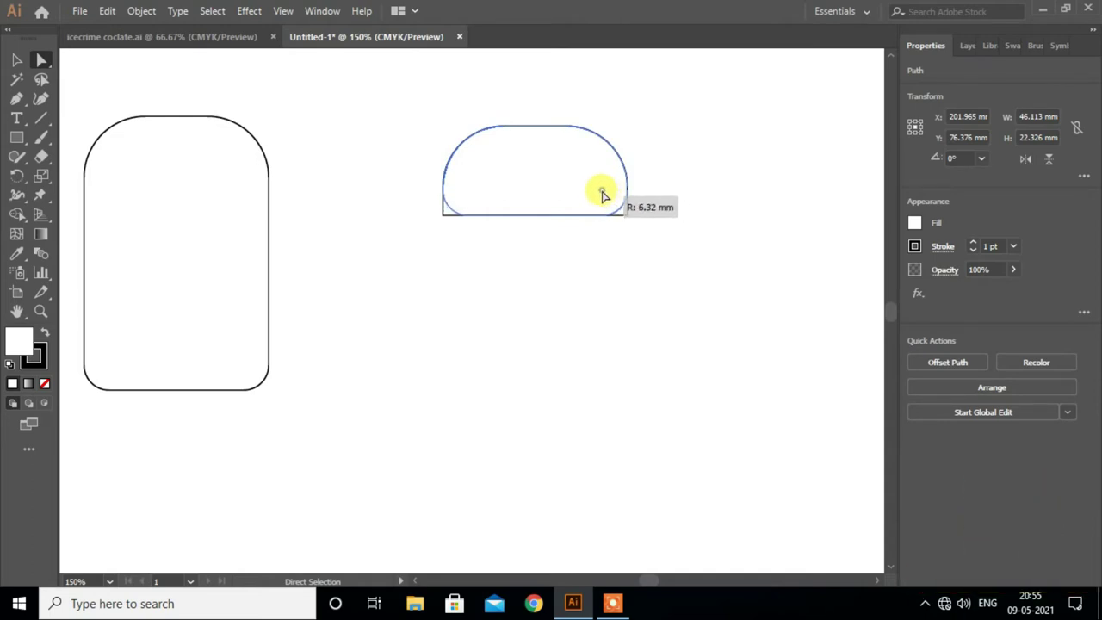
pyautogui.click(556, 267)
pyautogui.scroll(-1, 549, 264)
pyautogui.click(17, 136)
# Draw three small rectangles under the cap, widening the left and middle ones
pyautogui.moveTo(465, 182); pyautogui.dragTo(479, 220)
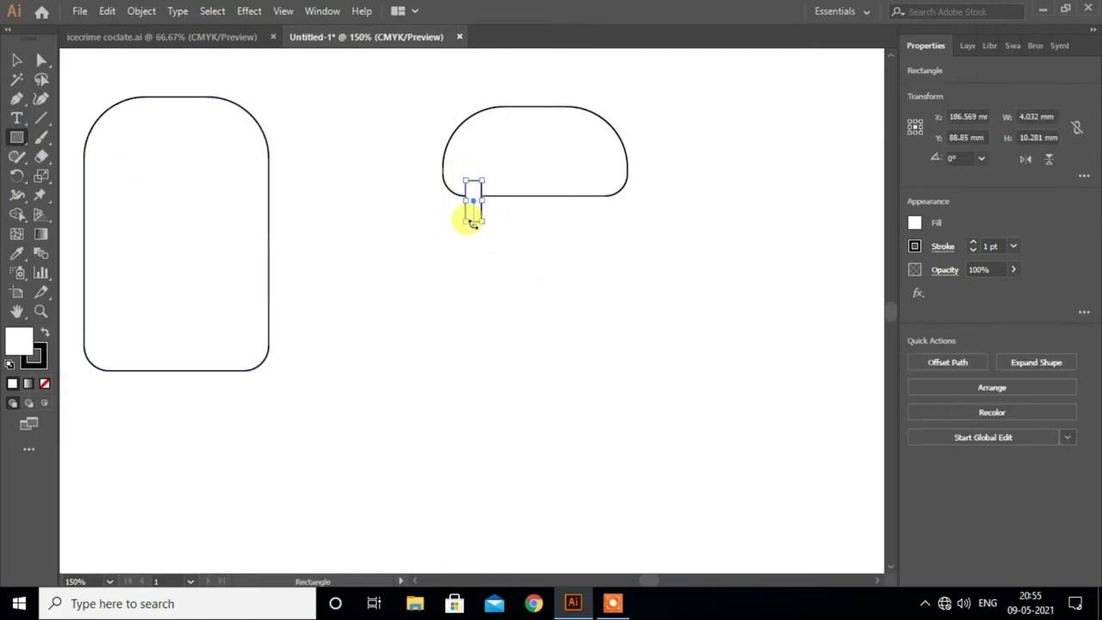
pyautogui.moveTo(528, 186)
pyautogui.mouseDown()
pyautogui.moveTo(543, 215)
pyautogui.moveTo(583, 203)
pyautogui.mouseUp()
pyautogui.click(17, 59)
pyautogui.moveTo(482, 205); pyautogui.dragTo(476, 228)
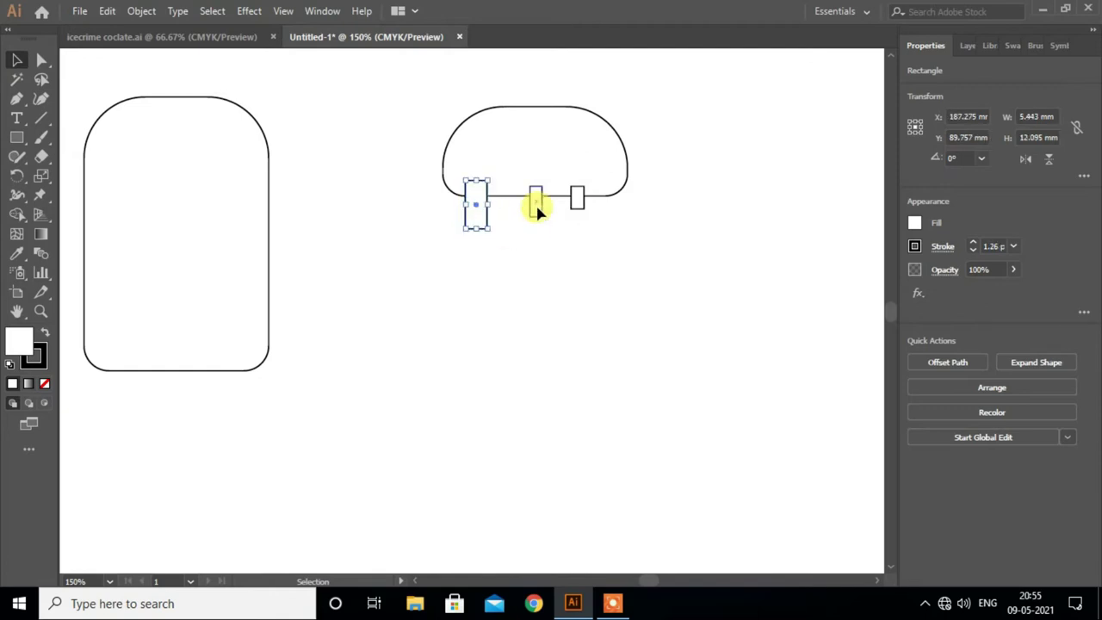
pyautogui.moveTo(531, 201); pyautogui.dragTo(536, 200)
# Lengthen the right small rectangle so the three drips have different sizes
pyautogui.scroll(2, 558, 234)
pyautogui.scroll(1, 557, 245)
pyautogui.click(555, 299)
pyautogui.click(598, 232)
pyautogui.moveTo(613, 232); pyautogui.dragTo(616, 250)
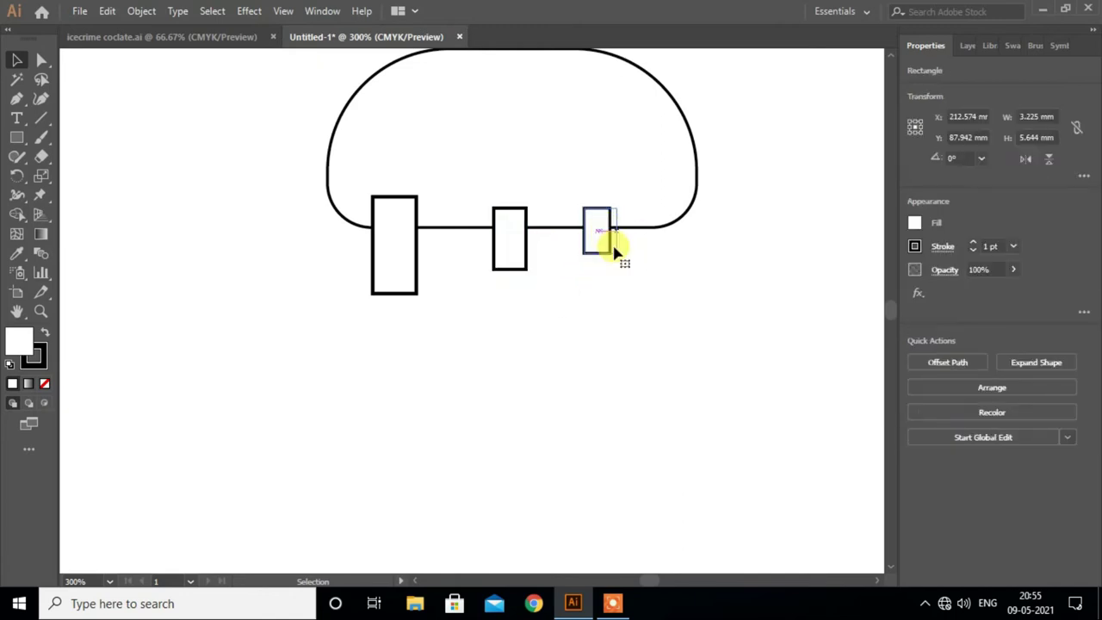
pyautogui.click(600, 295)
pyautogui.click(41, 59)
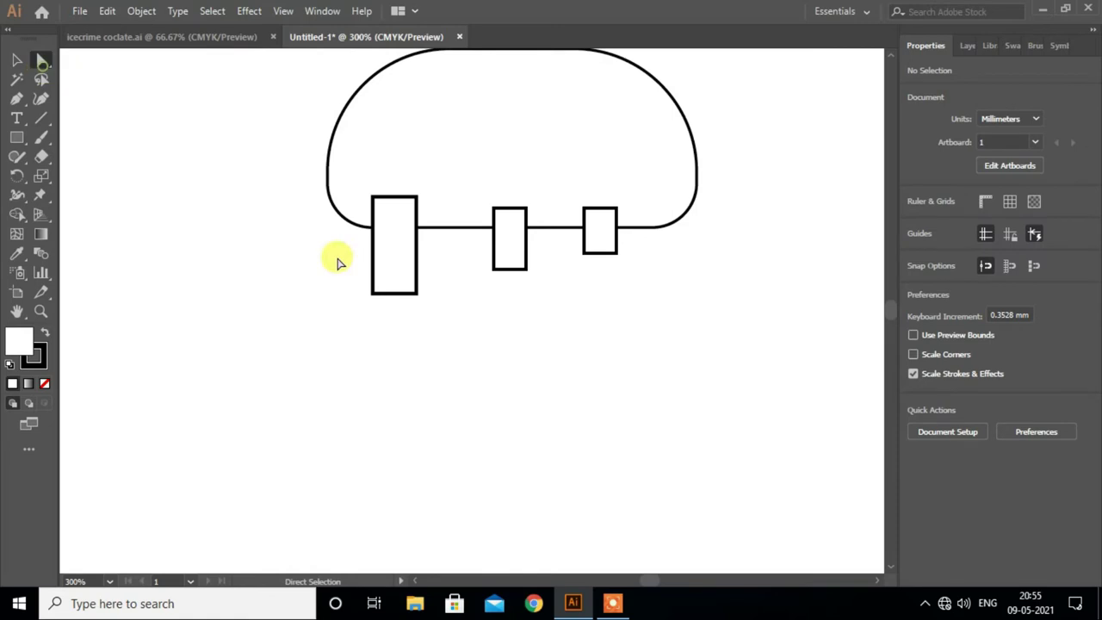
pyautogui.click(417, 268)
# Round the left, middle and right small rectangles into pill shapes
pyautogui.click(17, 62)
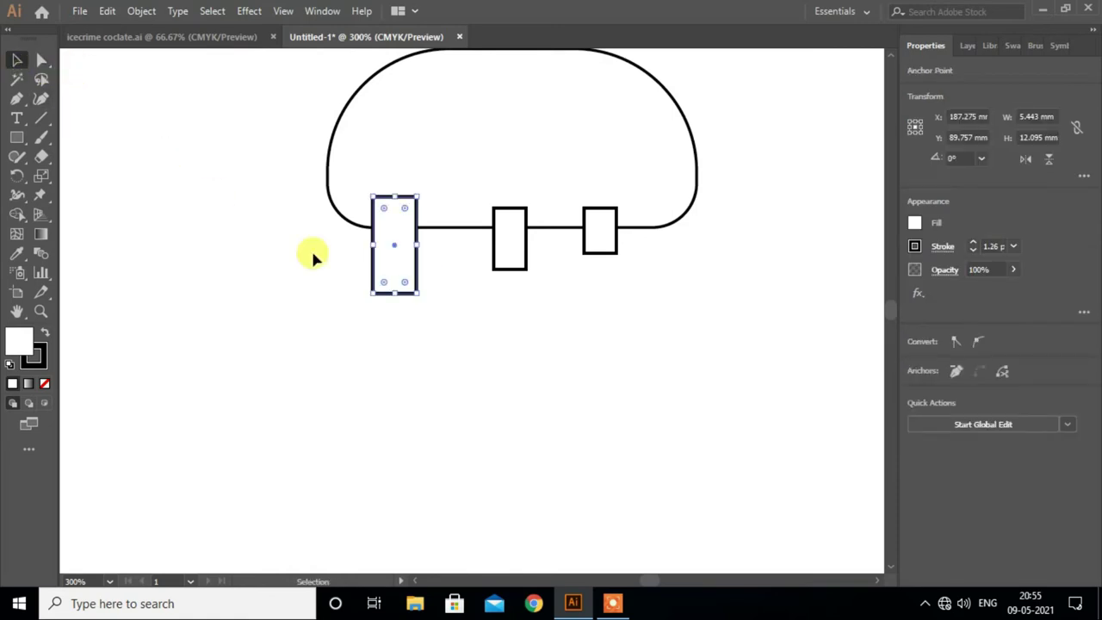
pyautogui.moveTo(385, 282); pyautogui.dragTo(396, 270)
pyautogui.click(482, 297)
pyautogui.click(511, 253)
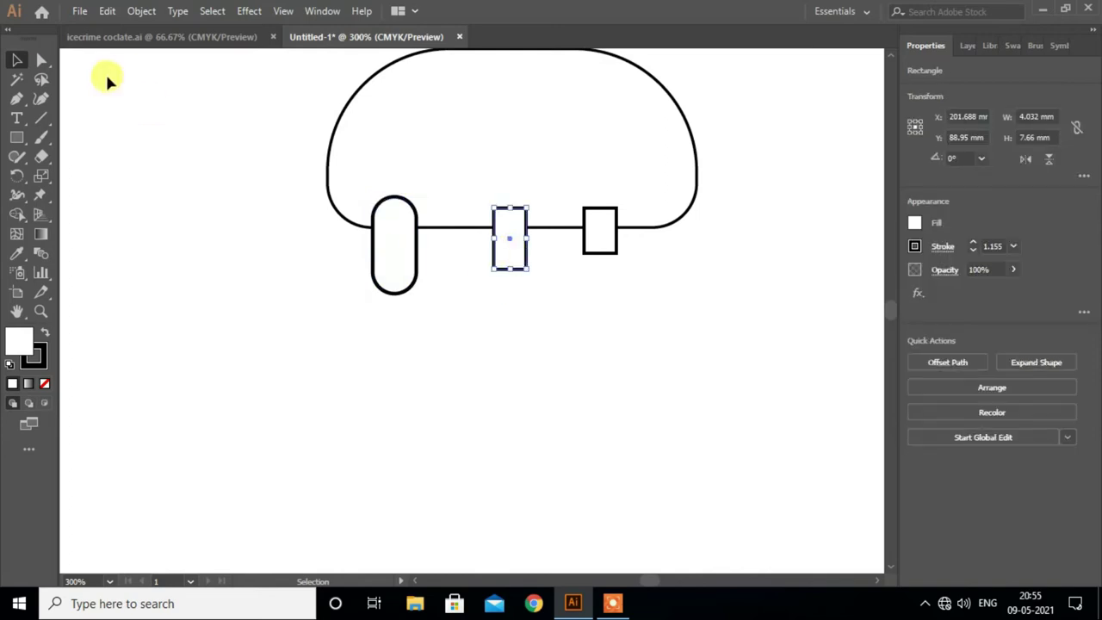
pyautogui.click(38, 60)
pyautogui.moveTo(505, 261); pyautogui.dragTo(509, 246)
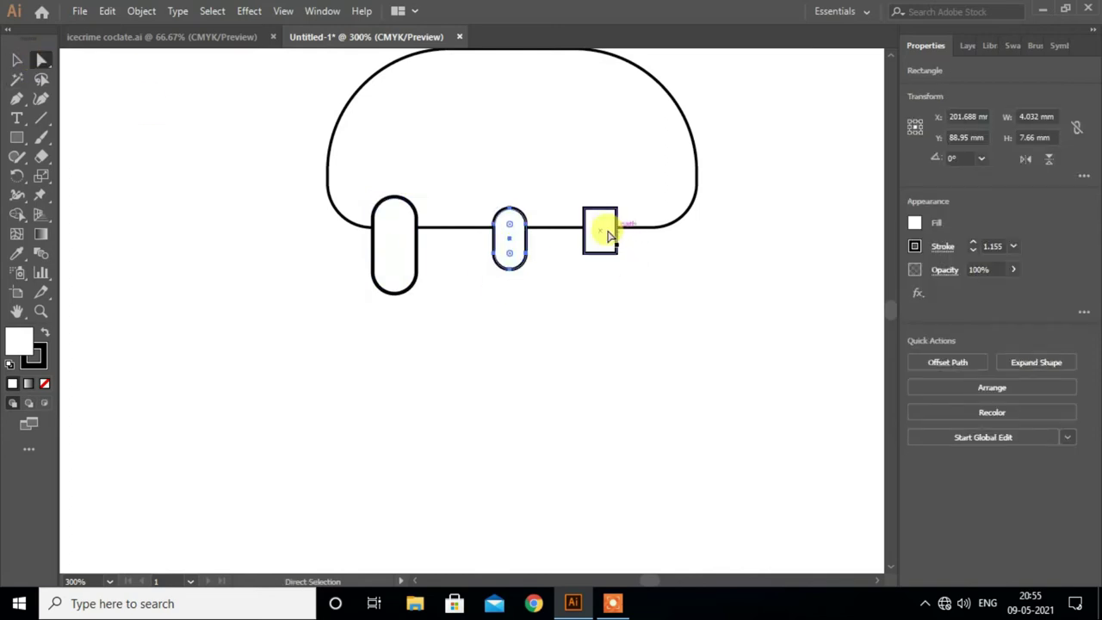
pyautogui.moveTo(599, 247); pyautogui.dragTo(600, 234)
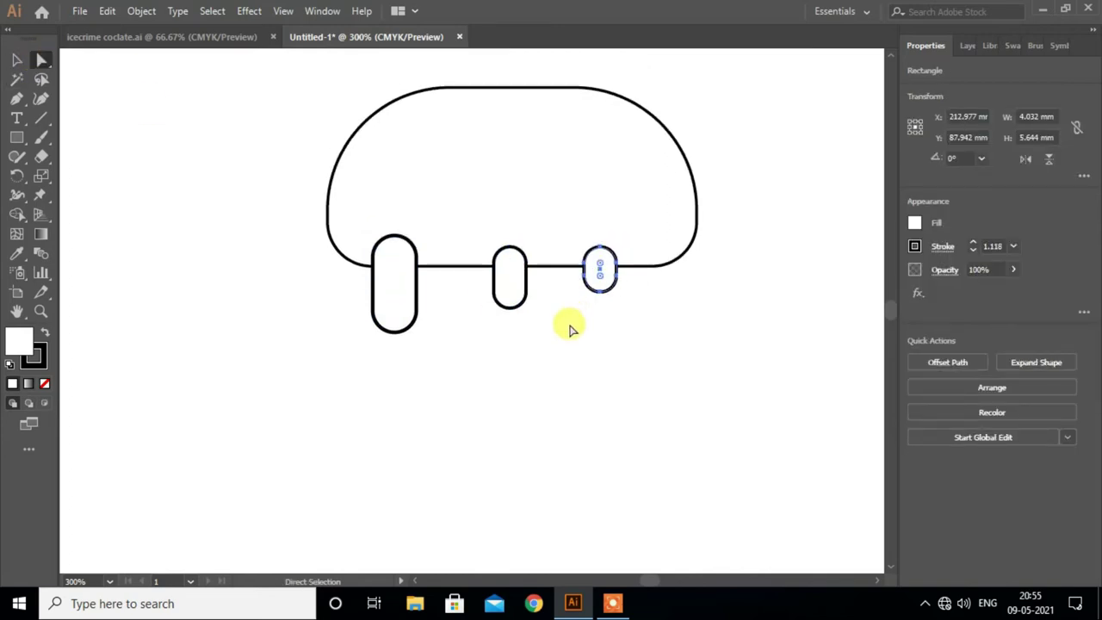
pyautogui.click(16, 60)
# Lengthen the right pill and move it toward the dome's right edge
pyautogui.click(597, 351)
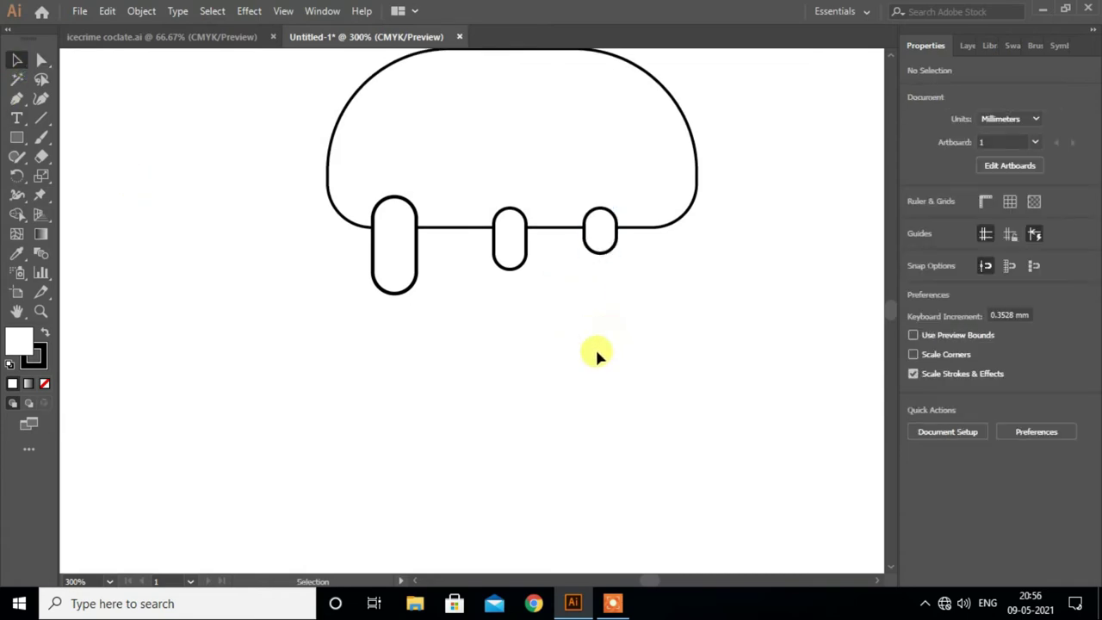
pyautogui.click(607, 235)
pyautogui.moveTo(597, 206); pyautogui.dragTo(600, 186)
pyautogui.moveTo(597, 252); pyautogui.dragTo(604, 269)
pyautogui.click(508, 262)
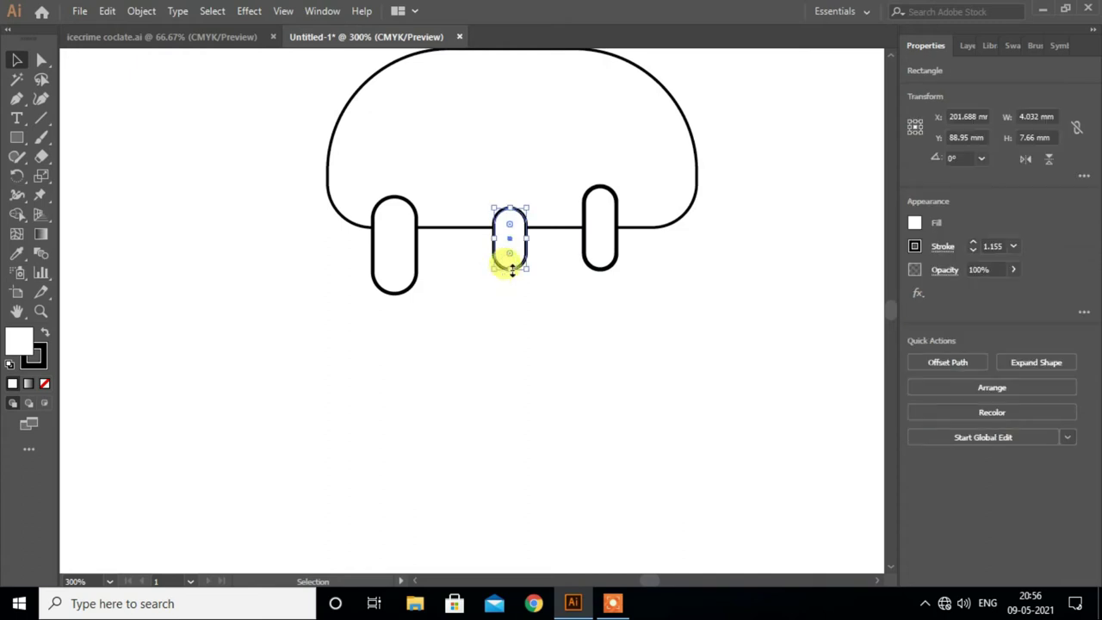
pyautogui.click(585, 326)
pyautogui.scroll(1, 585, 325)
pyautogui.moveTo(597, 266)
pyautogui.mouseDown()
pyautogui.moveTo(632, 267)
pyautogui.moveTo(610, 255)
pyautogui.mouseUp()
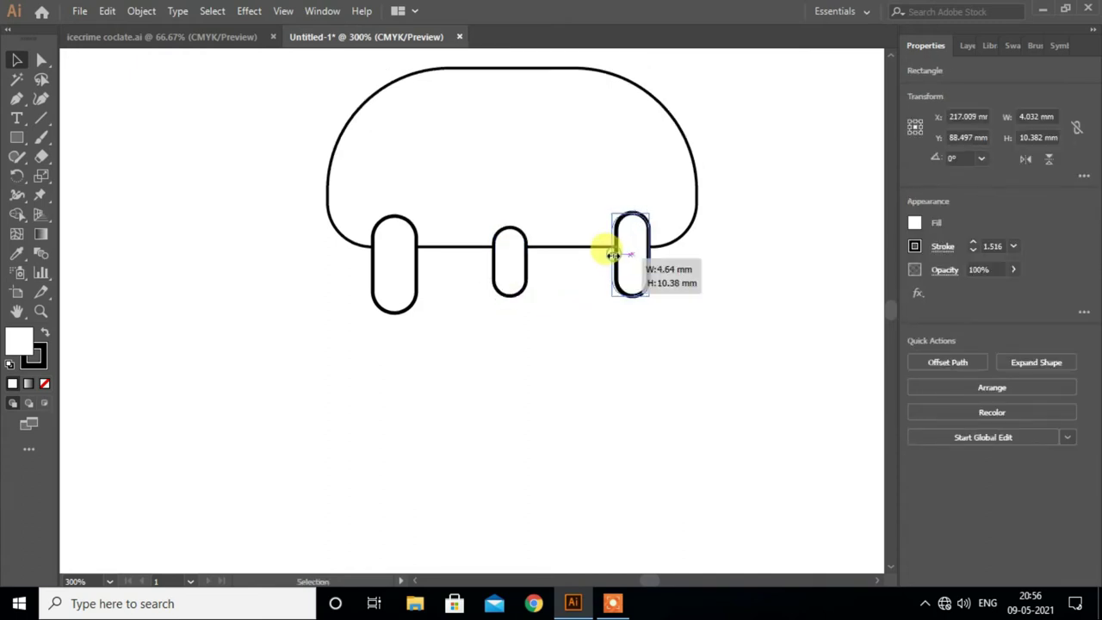
# Shift the middle pill left so the drips spread along the bottom edge
pyautogui.click(487, 264)
pyautogui.moveTo(499, 264); pyautogui.dragTo(447, 252)
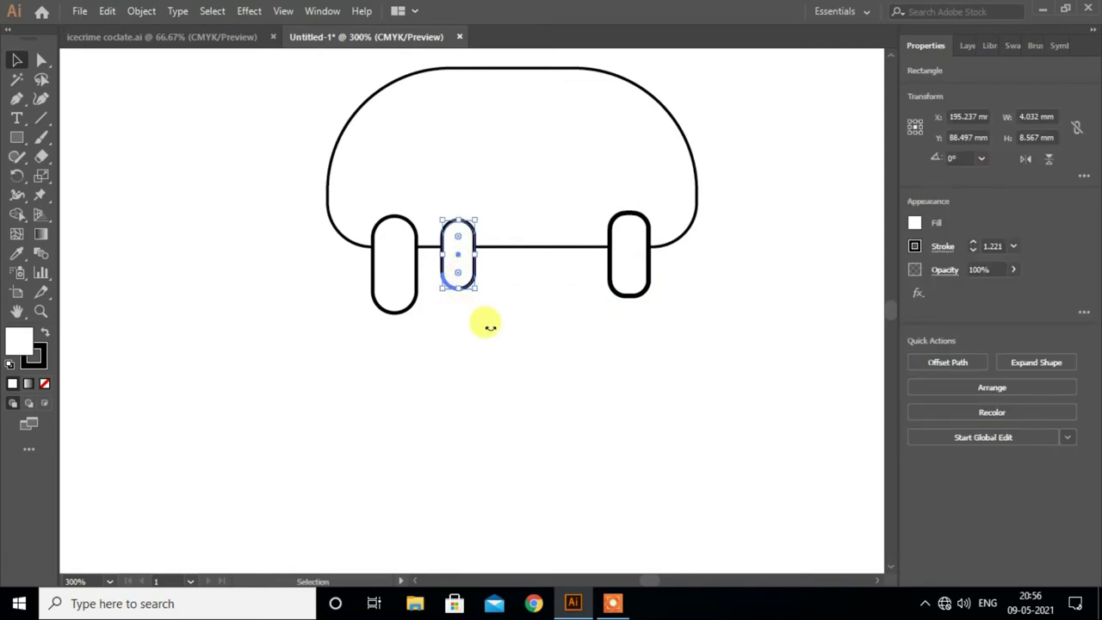
pyautogui.click(489, 326)
pyautogui.scroll(1, 491, 331)
pyautogui.moveTo(631, 324); pyautogui.dragTo(485, 323)
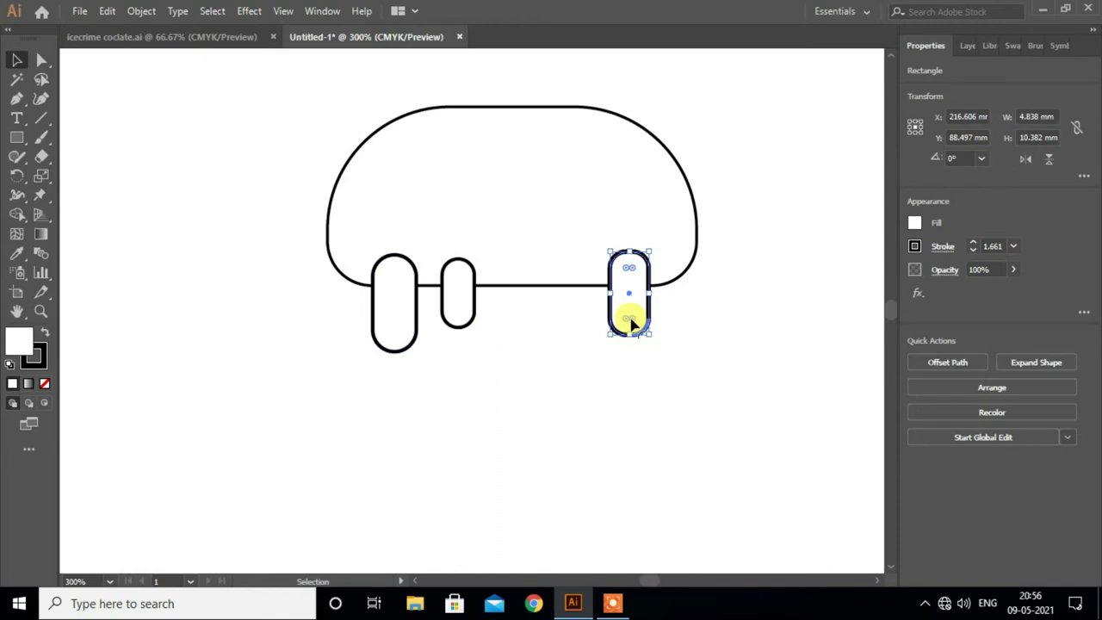
pyautogui.scroll(-1, 559, 376)
pyautogui.click(559, 375)
# Merge the dome and three pills into one outline with Pathfinder Unite
pyautogui.hotkey('ctrl', 'a')
pyautogui.click(916, 431)
pyautogui.click(633, 414)
pyautogui.scroll(1, 623, 409)
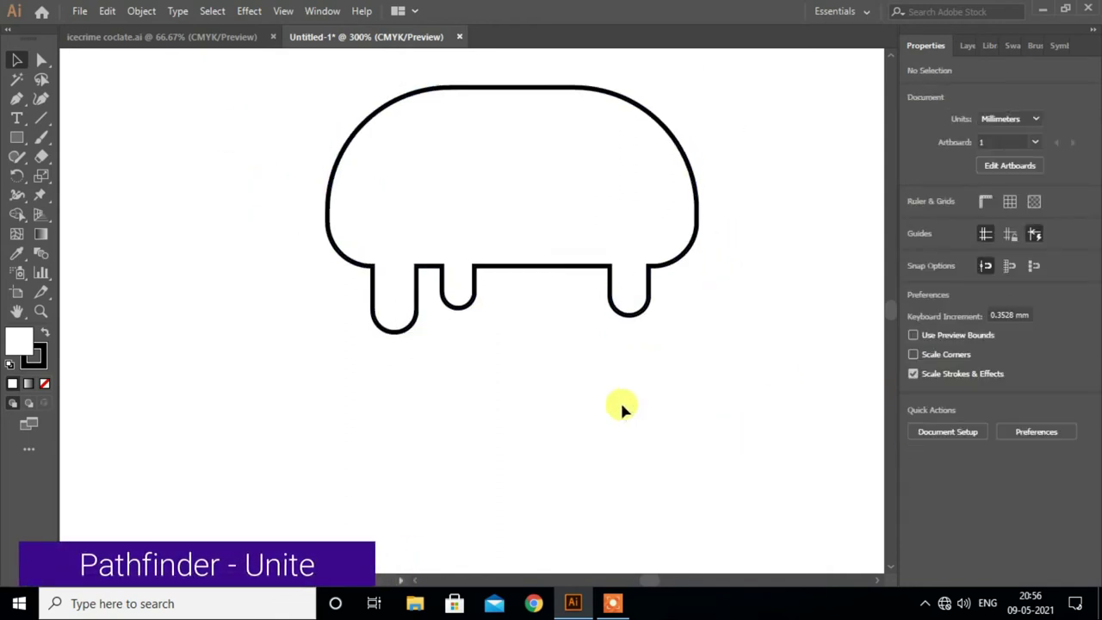
# Round the inner corner at the top of the second drip on the merged outline
pyautogui.click(402, 273)
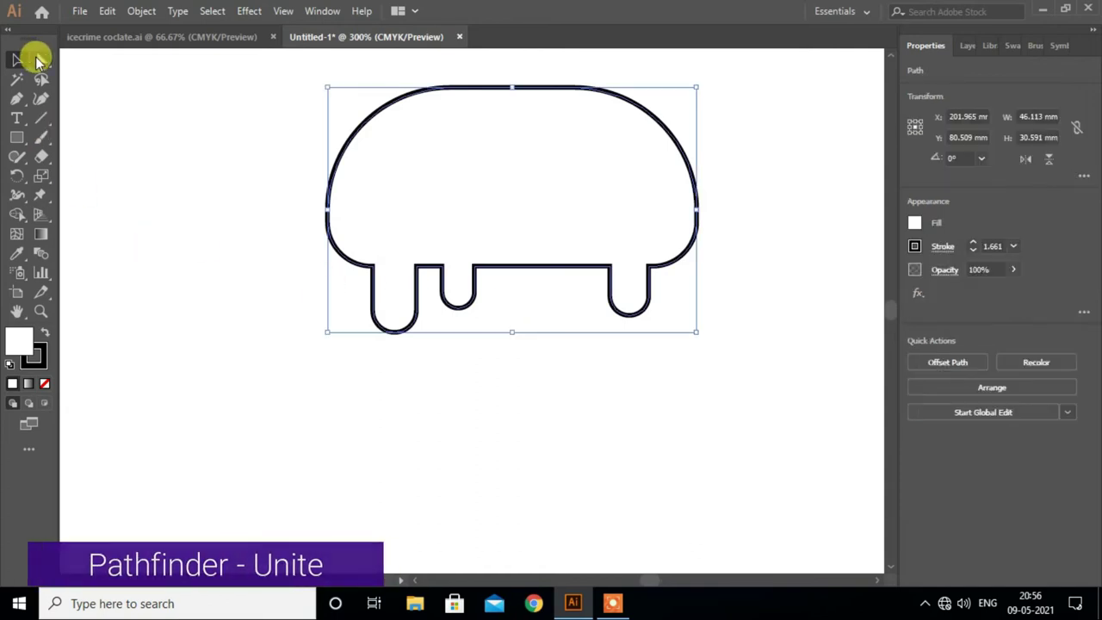
pyautogui.click(41, 60)
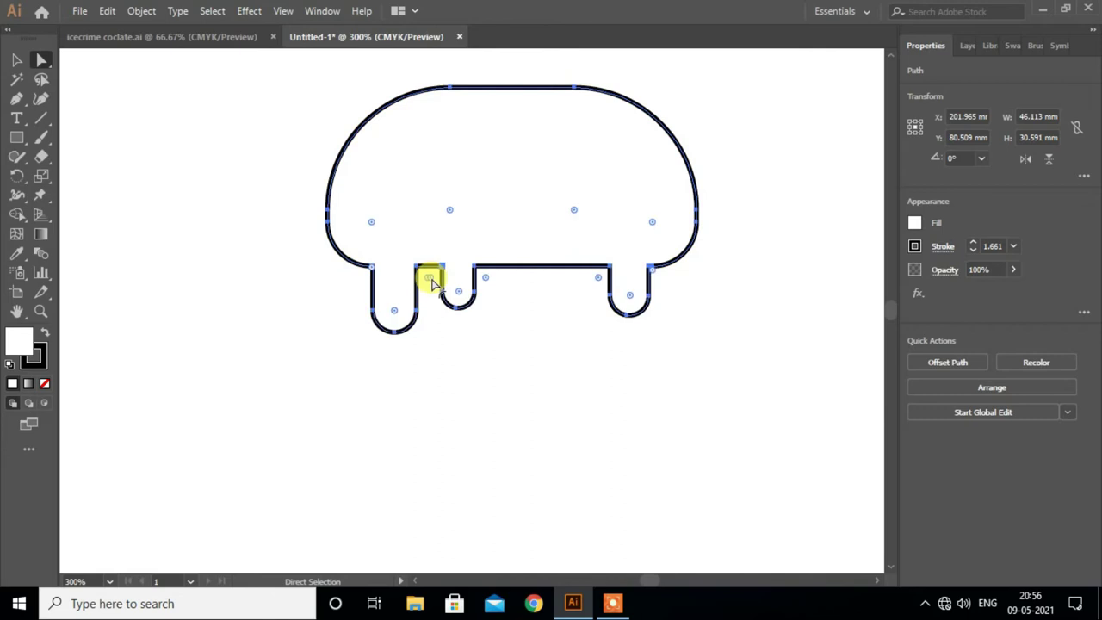
pyautogui.moveTo(429, 278); pyautogui.dragTo(425, 291)
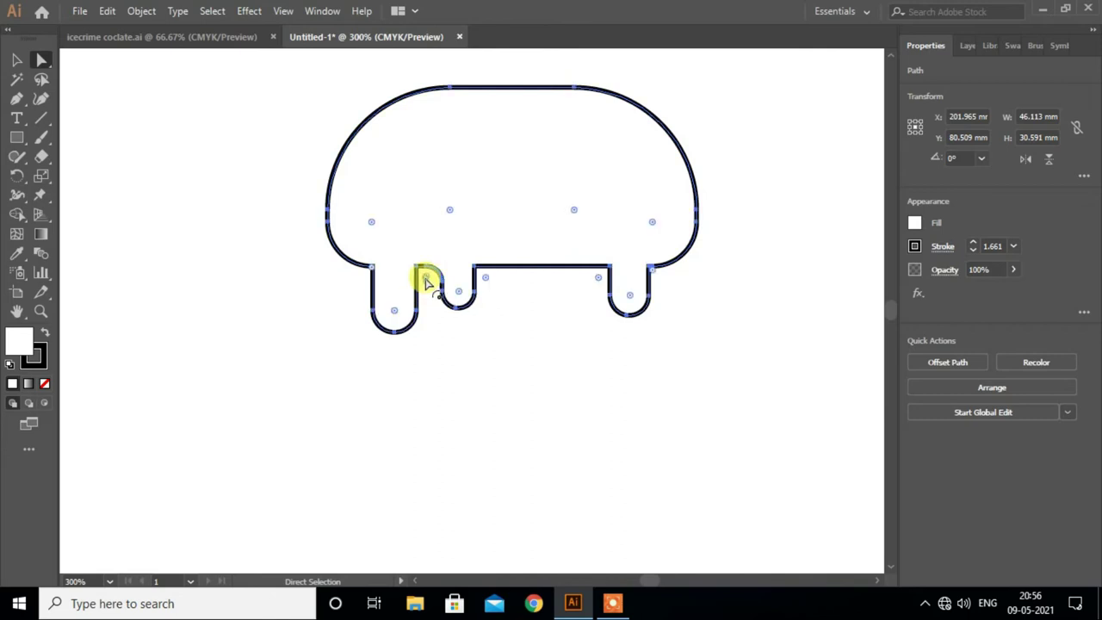
pyautogui.keyDown('alt'); pyautogui.scroll(2, 430, 291); pyautogui.keyUp('alt')
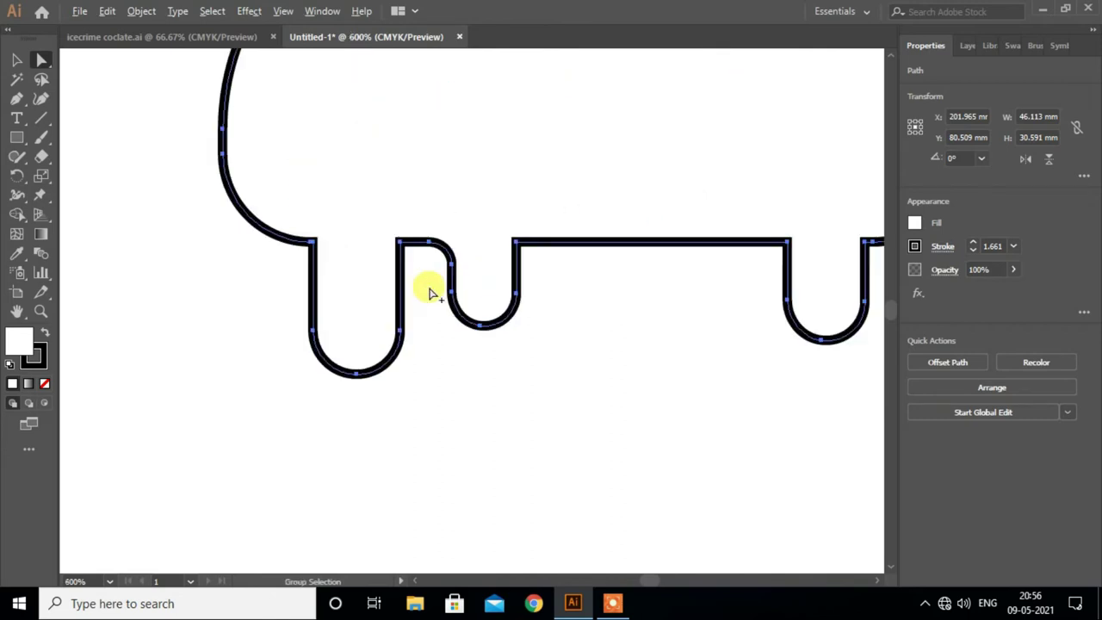
# Round the top-left inner corner of the middle drip
pyautogui.keyDown('alt'); pyautogui.scroll(1, 430, 291); pyautogui.keyUp('alt')
pyautogui.click(413, 271)
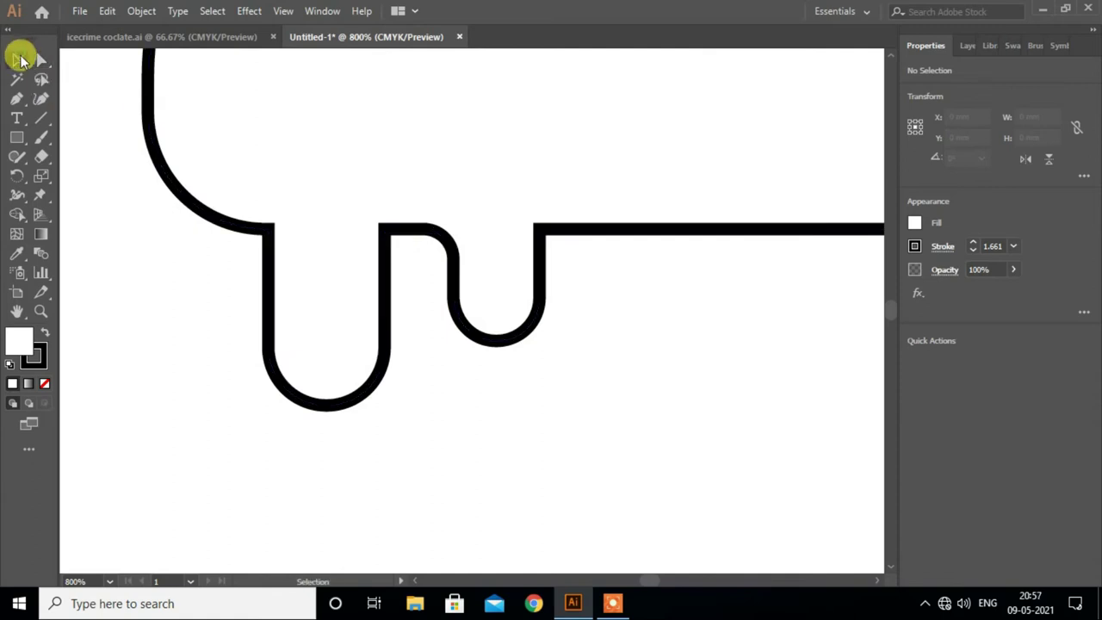
pyautogui.click(190, 146)
pyautogui.click(39, 60)
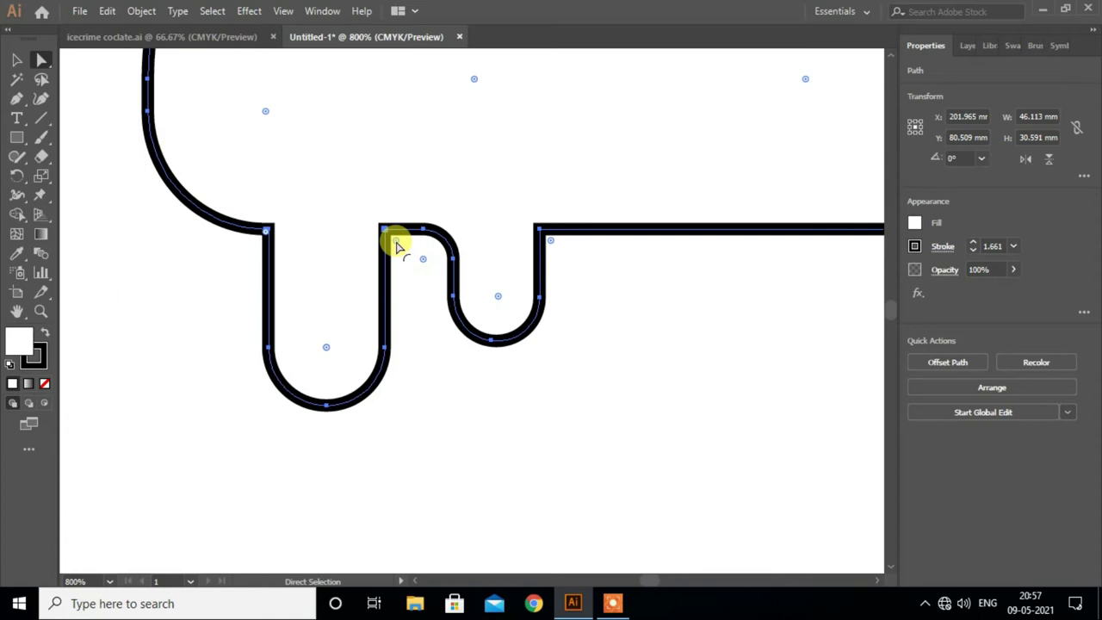
pyautogui.moveTo(406, 249); pyautogui.dragTo(397, 272)
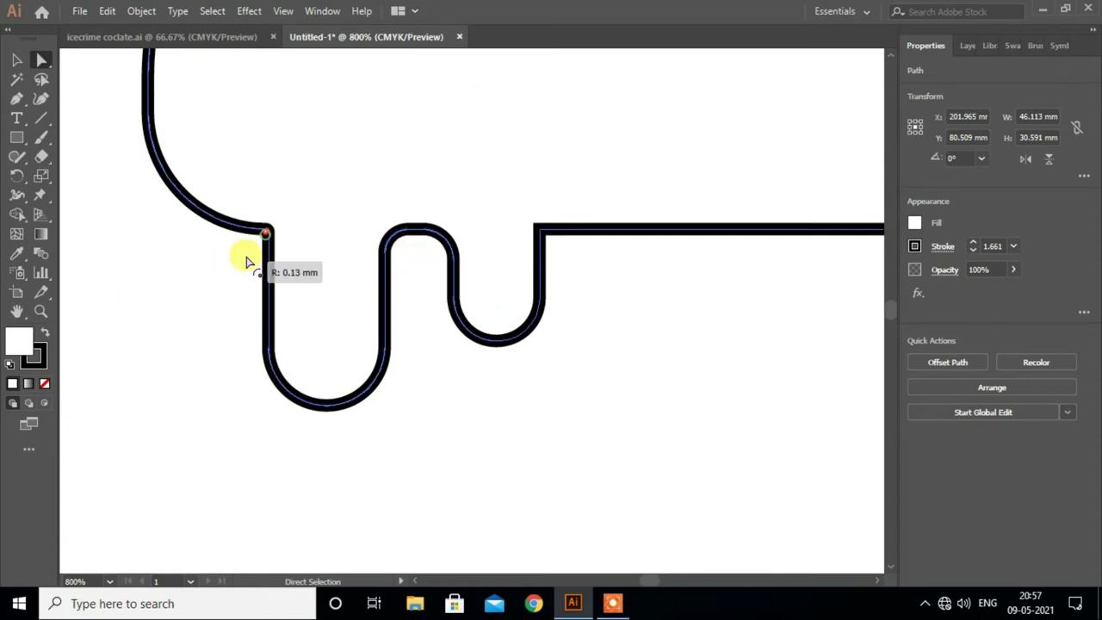
pyautogui.scroll(-1, 542, 352)
pyautogui.scroll(1, 551, 258)
pyautogui.moveTo(551, 240); pyautogui.dragTo(634, 315)
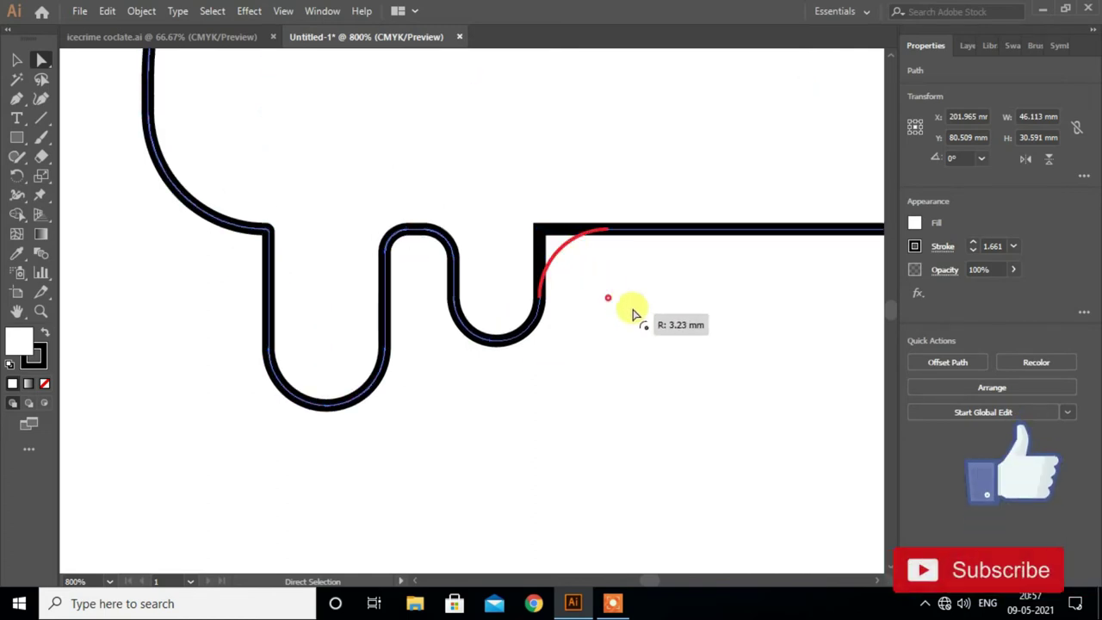
# Round the corners where the right drip meets the flat edge and the dome
pyautogui.scroll(-3, 246, 290)
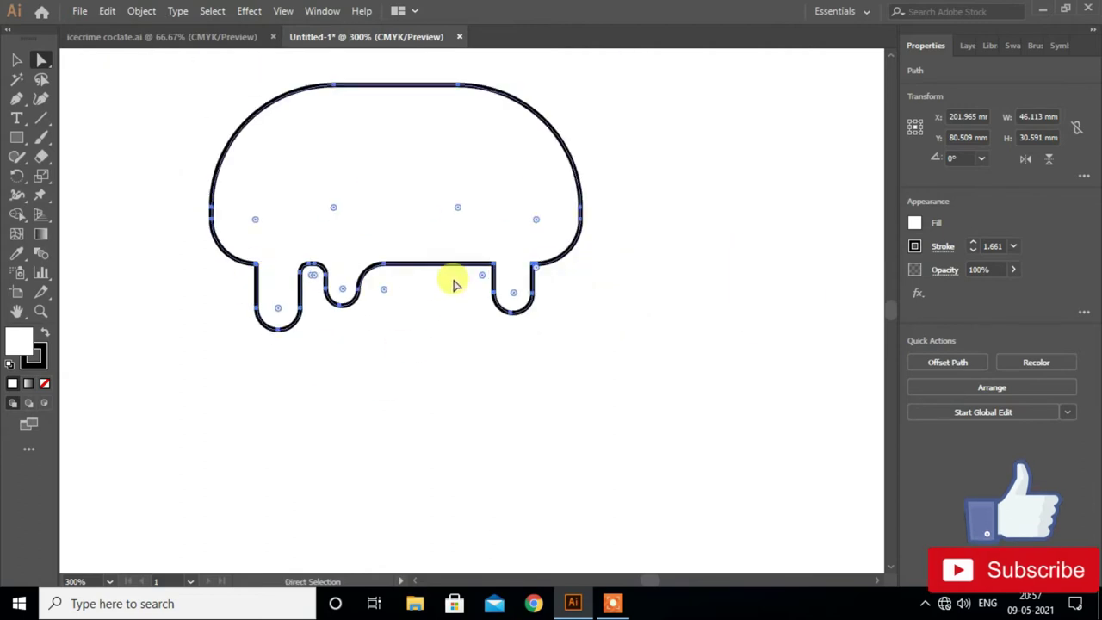
pyautogui.moveTo(483, 280); pyautogui.dragTo(468, 288)
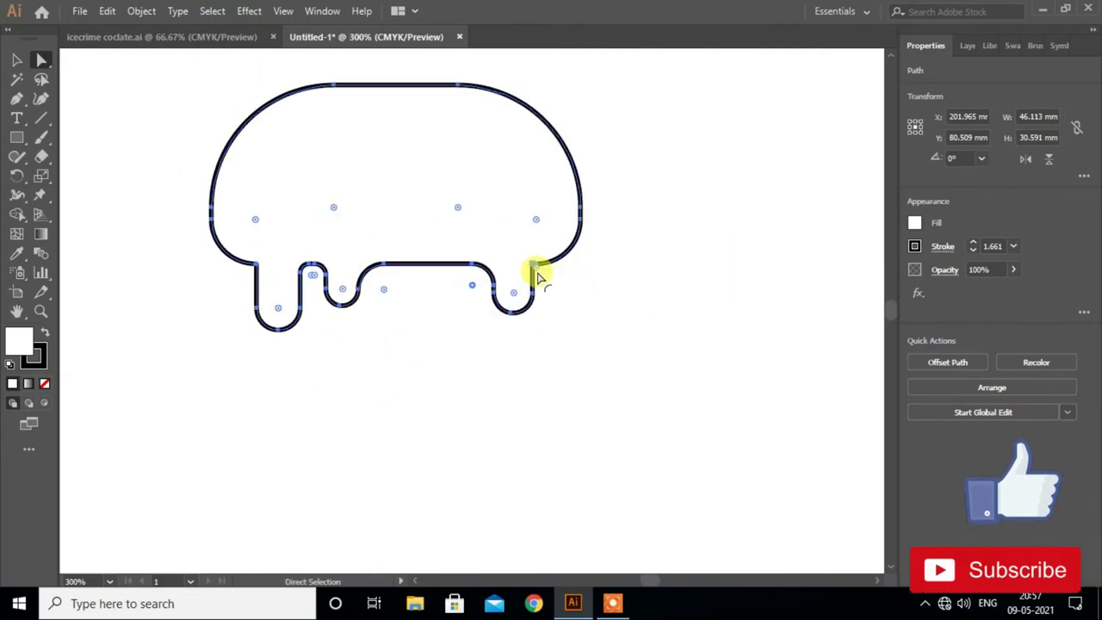
pyautogui.moveTo(536, 274); pyautogui.dragTo(539, 275)
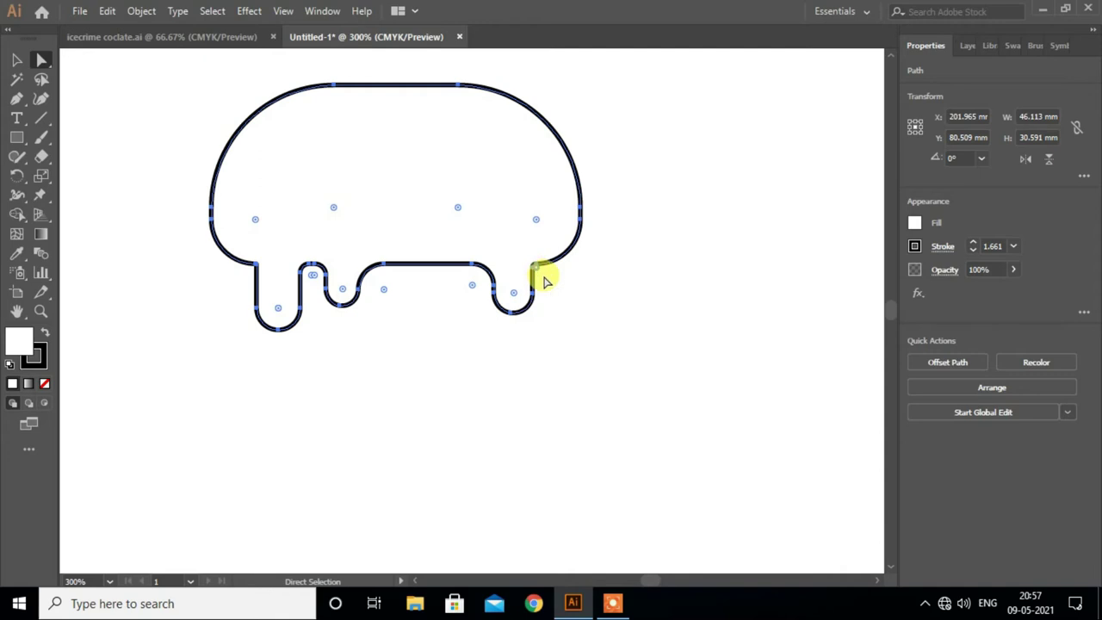
pyautogui.scroll(1, 542, 279)
pyautogui.scroll(2, 543, 284)
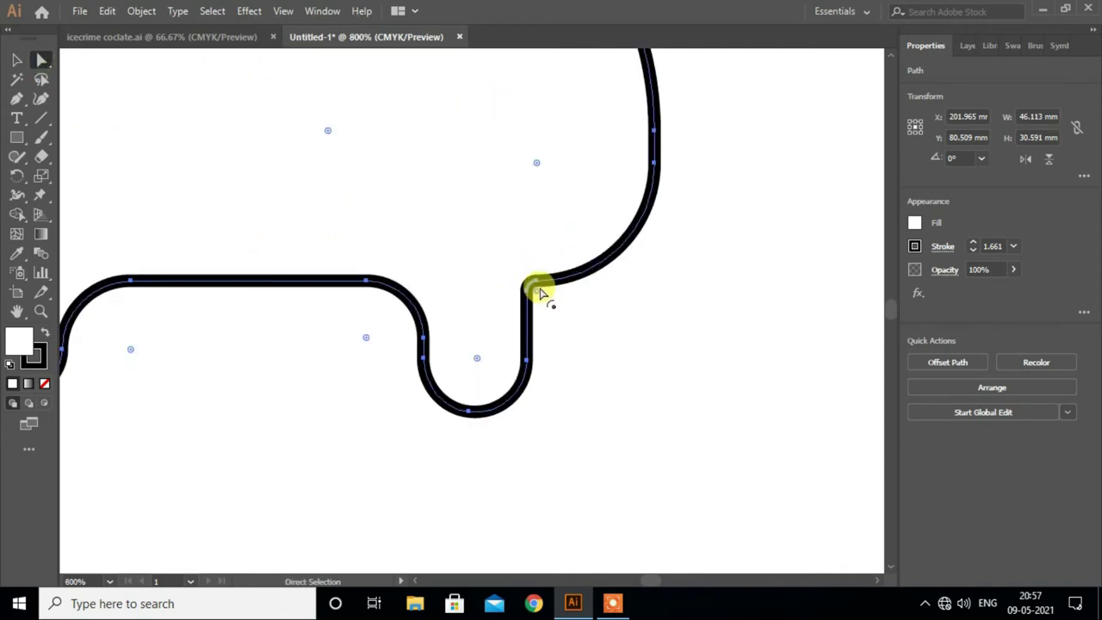
pyautogui.scroll(-3, 536, 332)
pyautogui.scroll(-2, 534, 319)
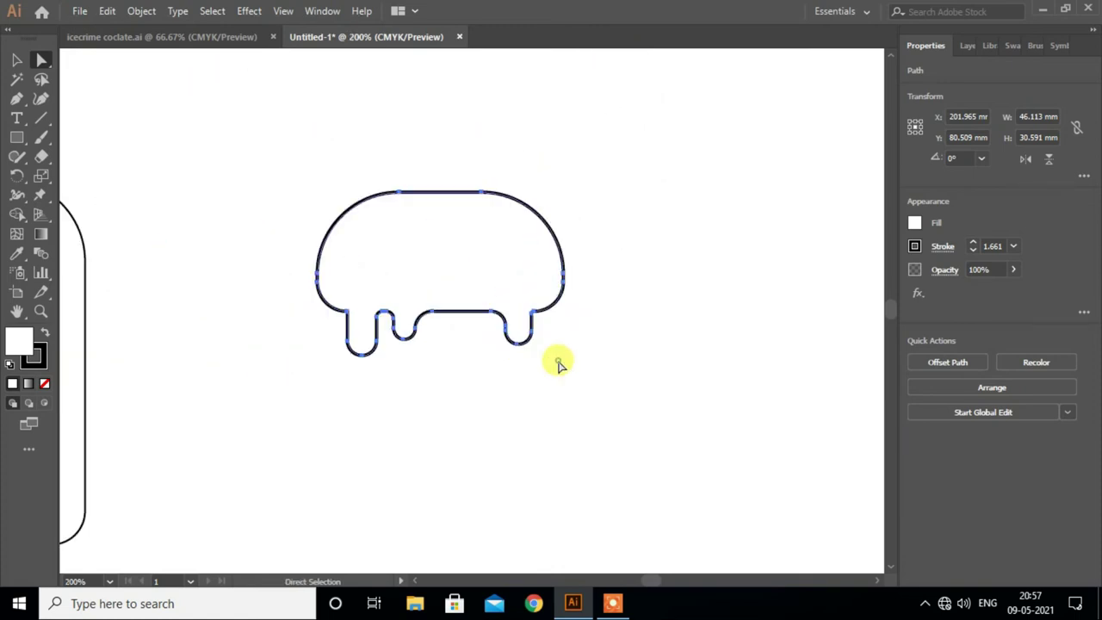
# Zoom out and bring both shapes to the middle of the view
pyautogui.click(561, 364)
pyautogui.click(16, 59)
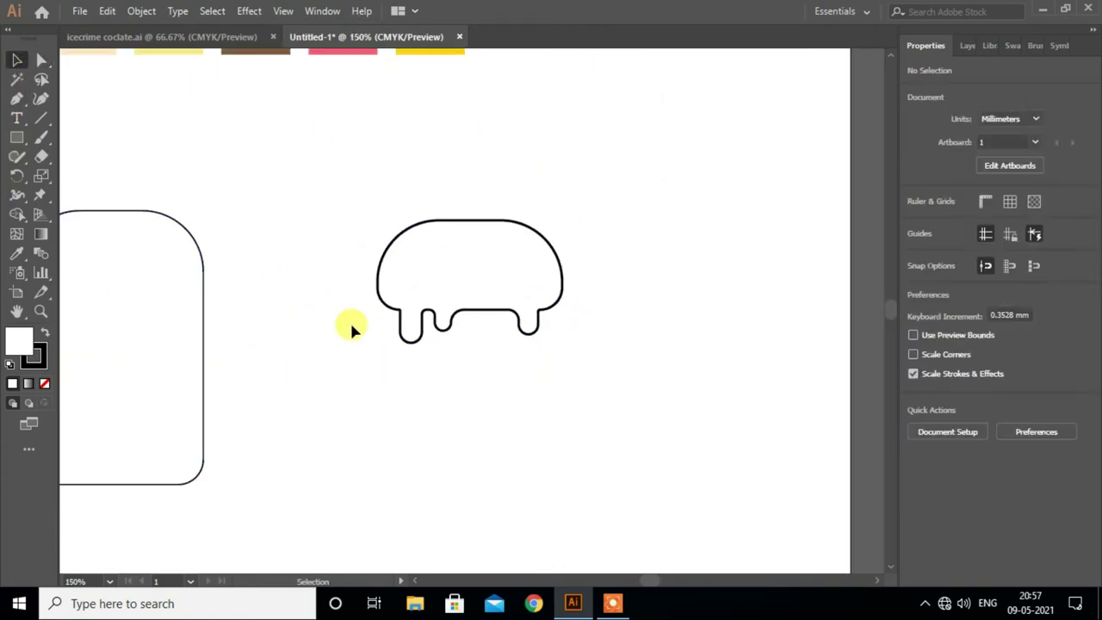
pyautogui.scroll(-1, 351, 324)
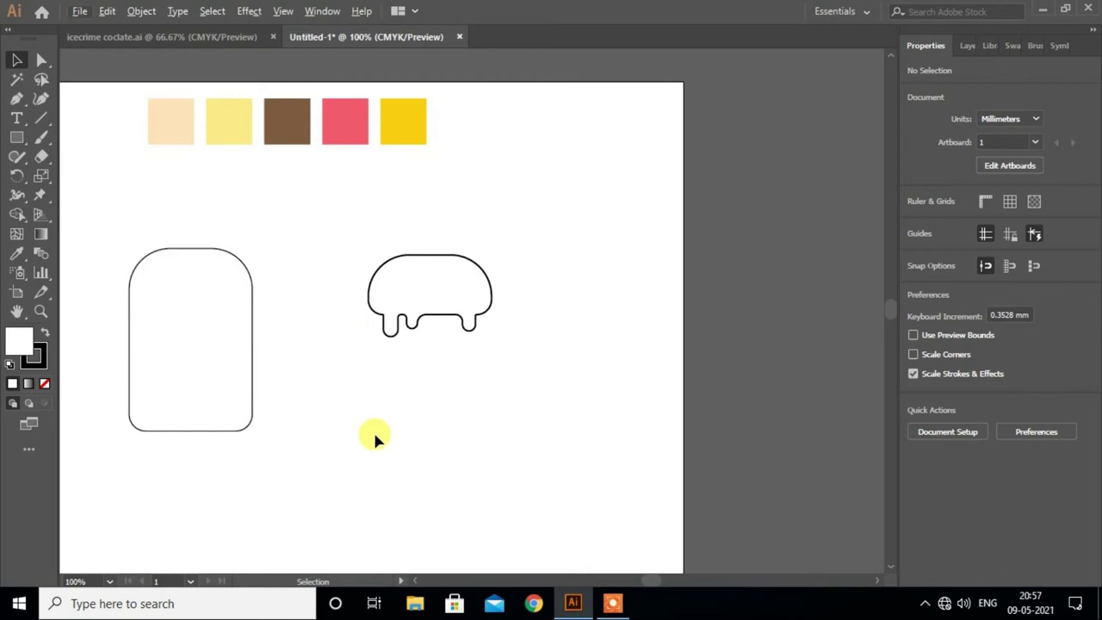
pyautogui.moveTo(336, 418); pyautogui.dragTo(460, 418)
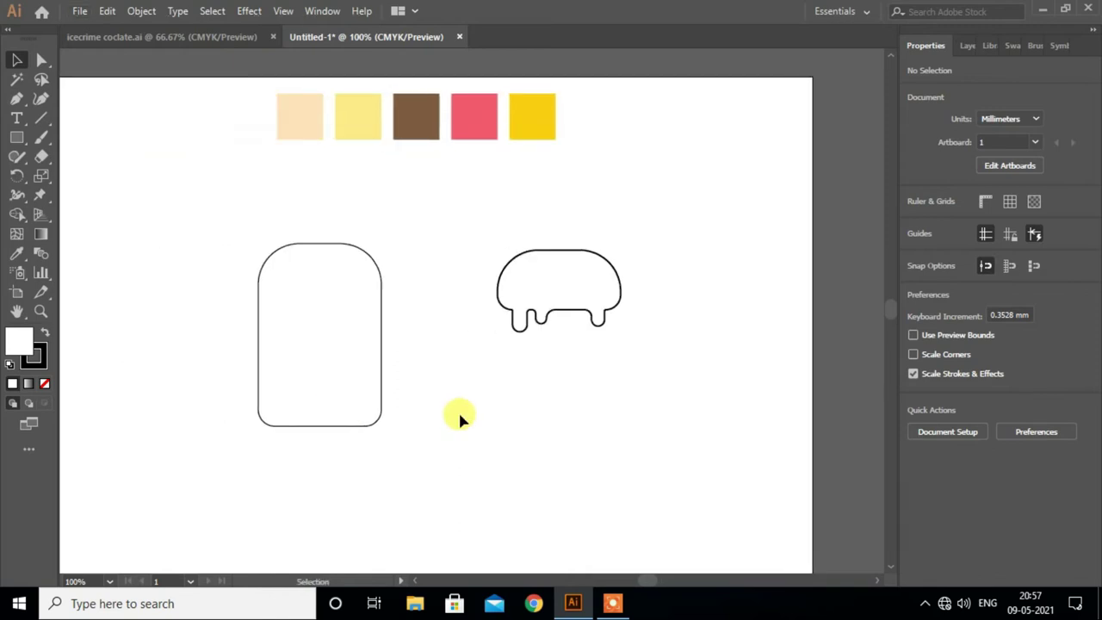
pyautogui.scroll(1, 460, 417)
pyautogui.scroll(1, 460, 418)
pyautogui.scroll(2, 460, 418)
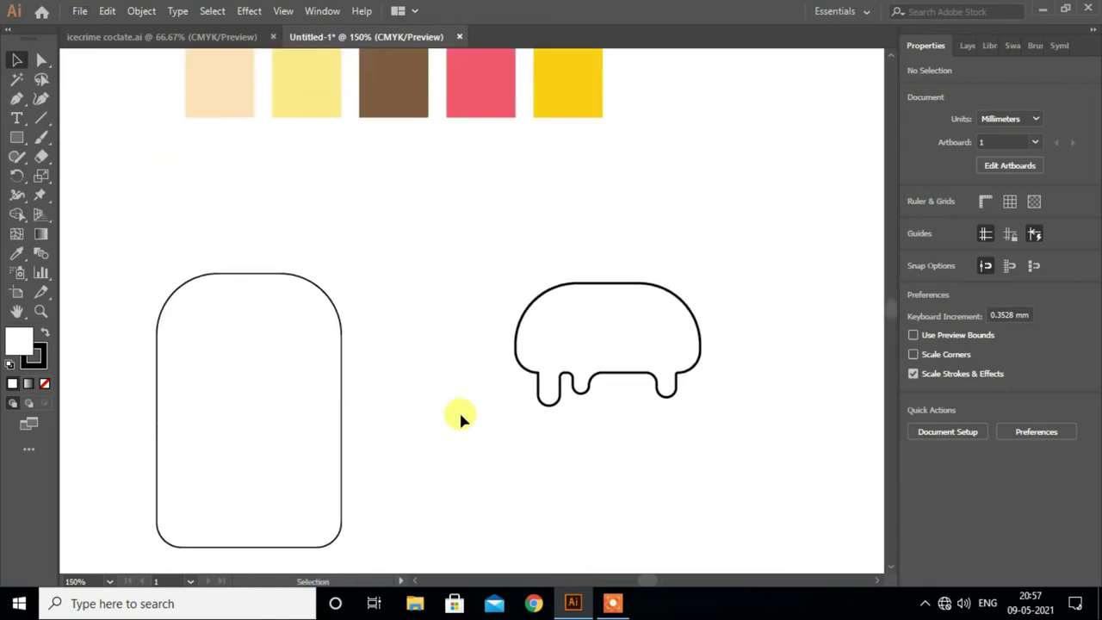
pyautogui.scroll(1, 459, 417)
pyautogui.scroll(-1, 372, 397)
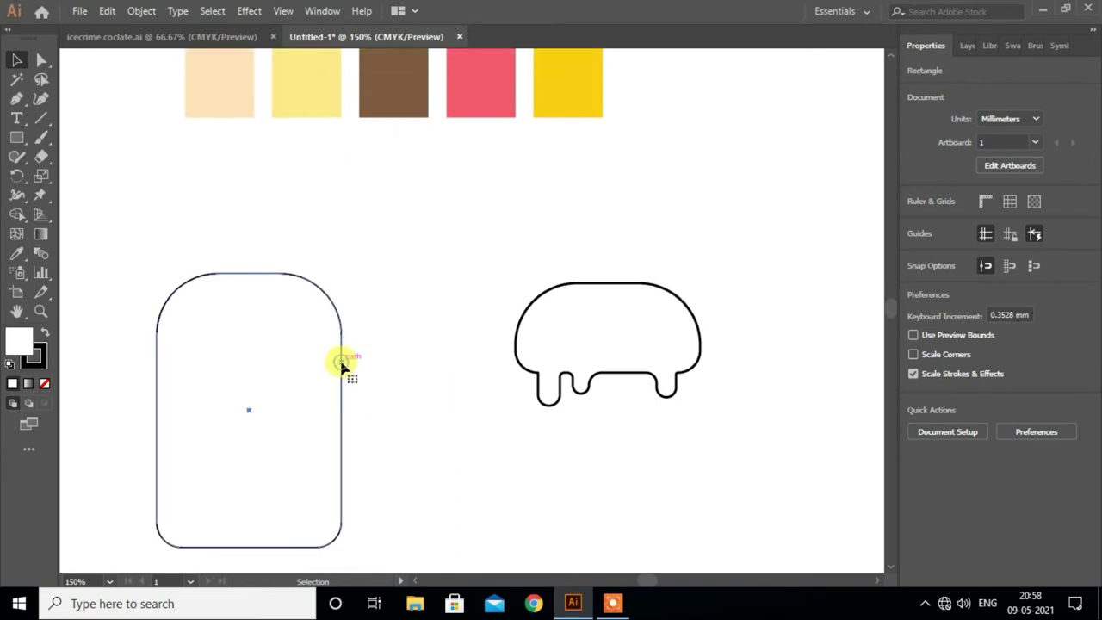
# Fill the rounded popsicle body with the brown swatch and the drip cap with the yellow swatch
pyautogui.click(342, 364)
pyautogui.click(24, 252)
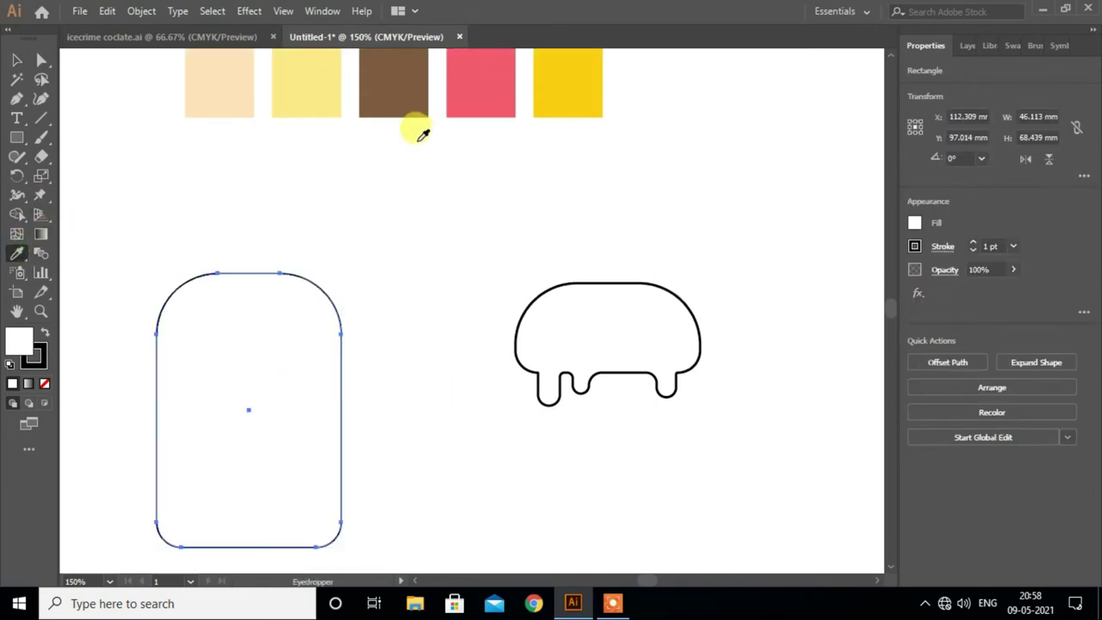
pyautogui.click(398, 76)
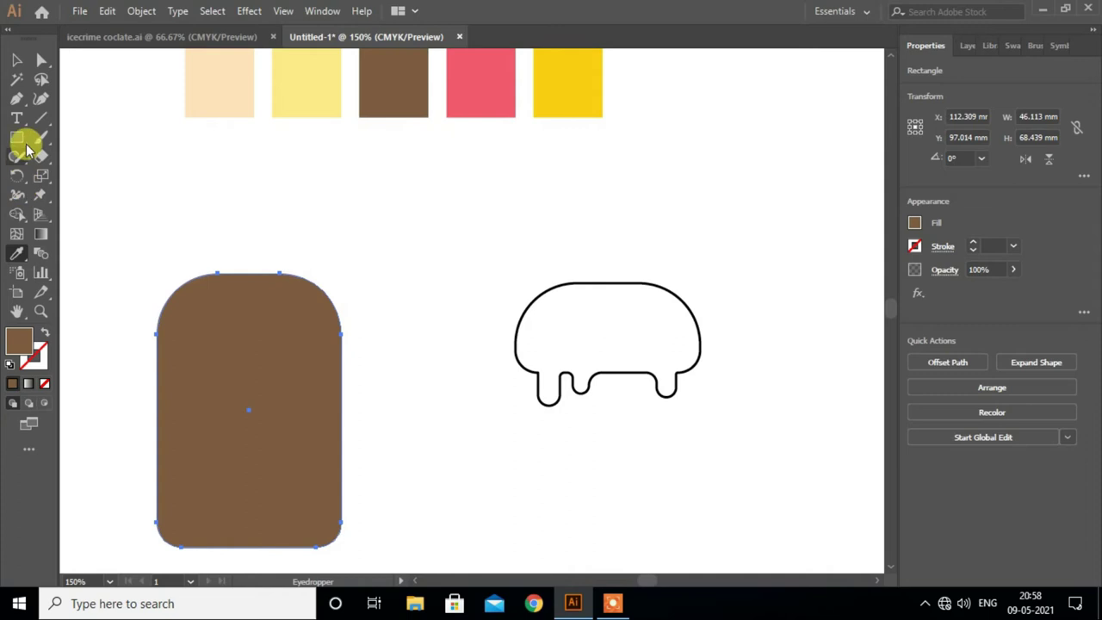
pyautogui.click(14, 62)
pyautogui.click(605, 297)
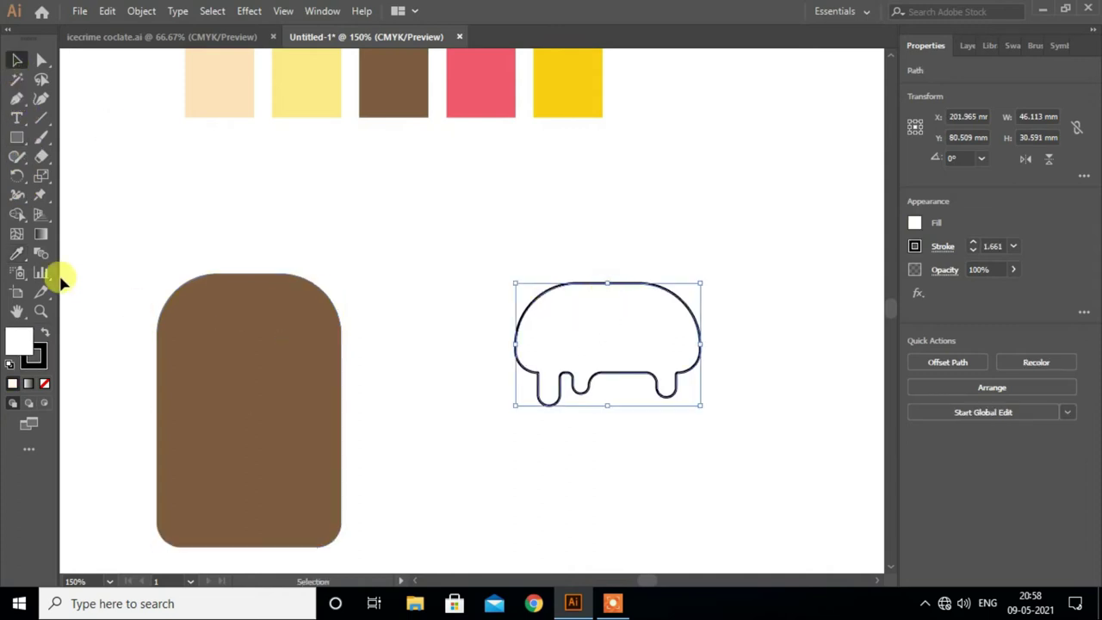
pyautogui.click(22, 256)
pyautogui.click(306, 95)
pyautogui.click(17, 60)
pyautogui.click(485, 284)
# Place the yellow drip over the top of the brown bar and zoom out
pyautogui.scroll(-2, 485, 284)
pyautogui.moveTo(564, 293); pyautogui.dragTo(211, 284)
pyautogui.click(407, 304)
pyautogui.scroll(-1, 407, 305)
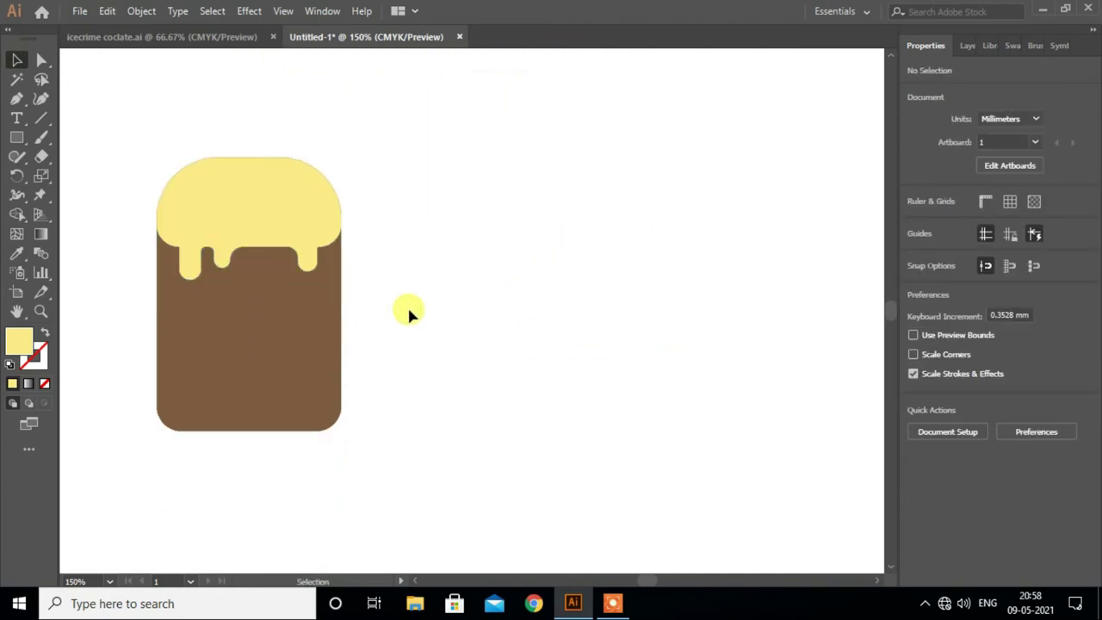
pyautogui.hotkey('ctrl', 'a')
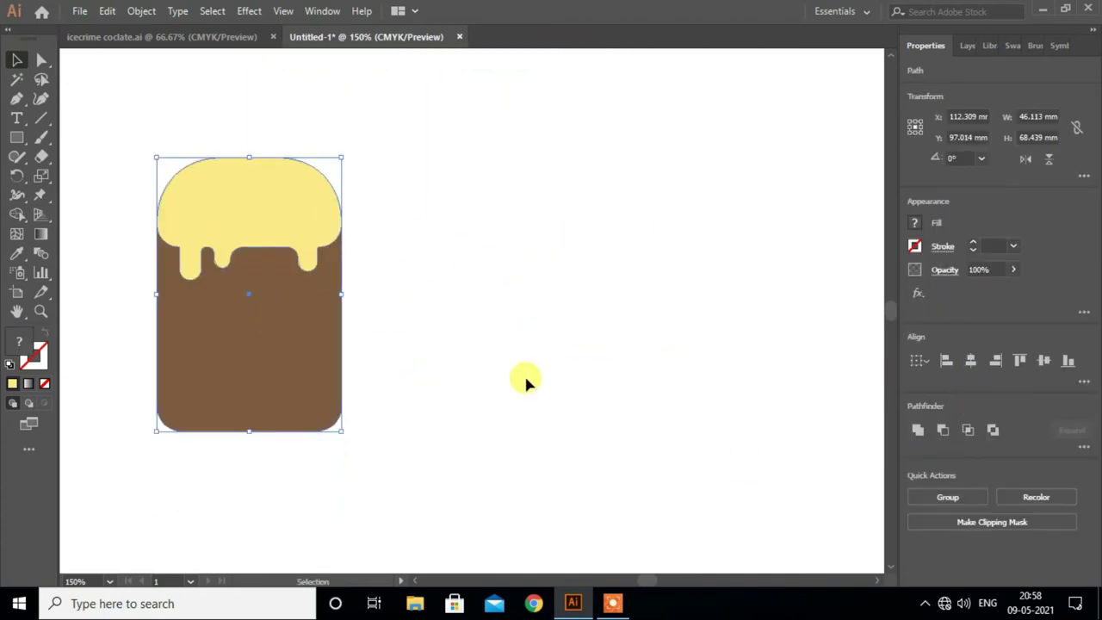
pyautogui.click(290, 238)
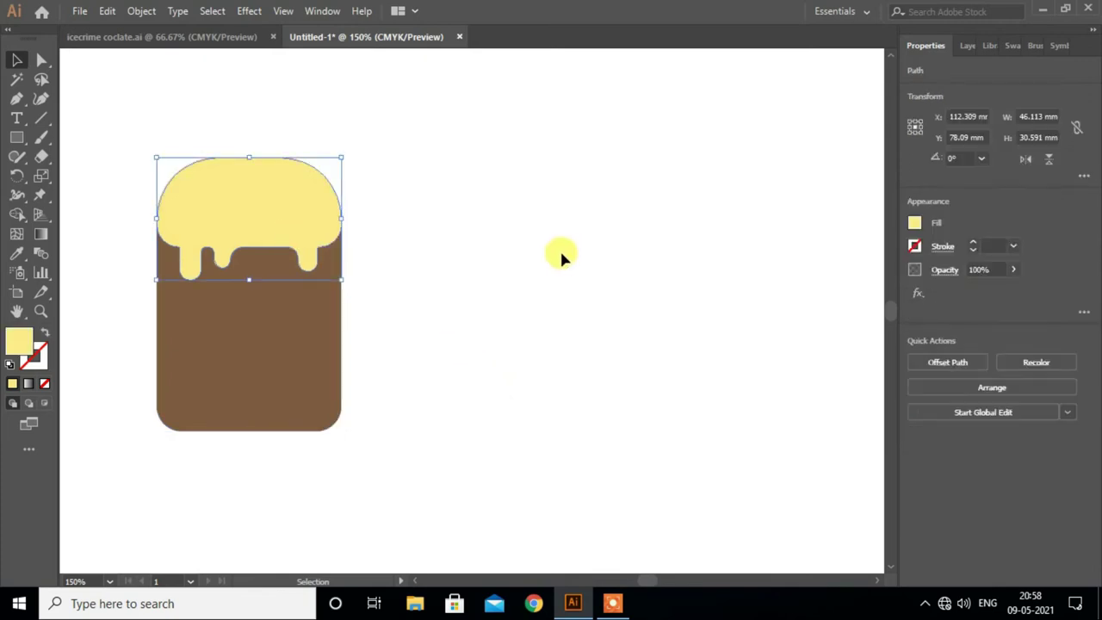
pyautogui.click(455, 351)
pyautogui.keyDown('alt'); pyautogui.scroll(-1, 408, 370); pyautogui.keyUp('alt')
pyautogui.scroll(-1, 259, 427)
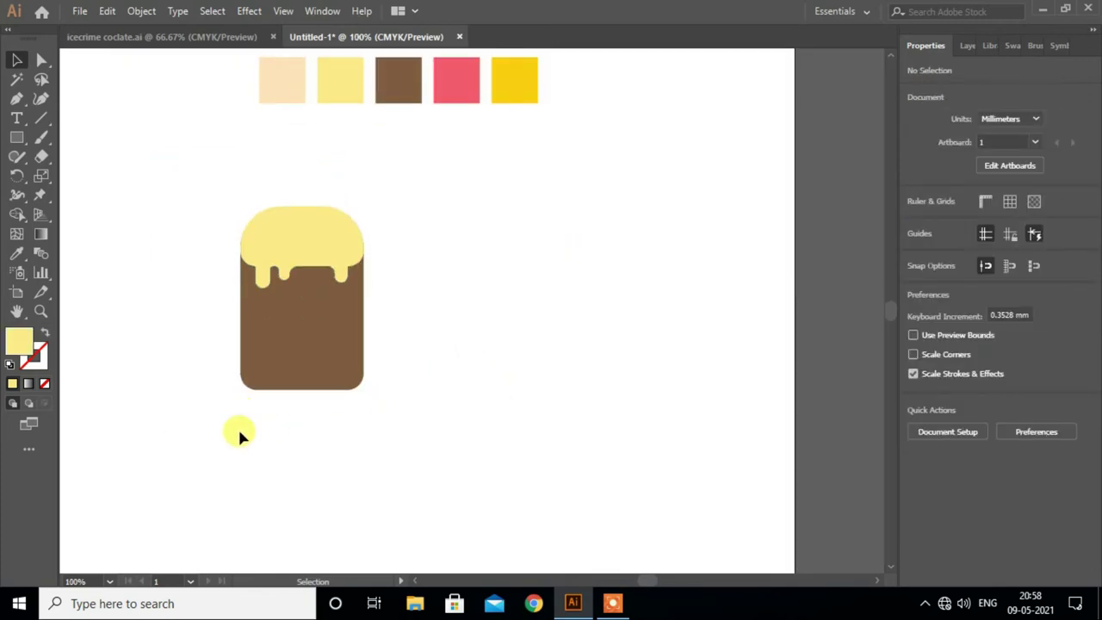
pyautogui.scroll(-2, 240, 431)
pyautogui.scroll(-1, 250, 421)
# Draw a narrow rectangle below the bar and round its corners
pyautogui.click(16, 137)
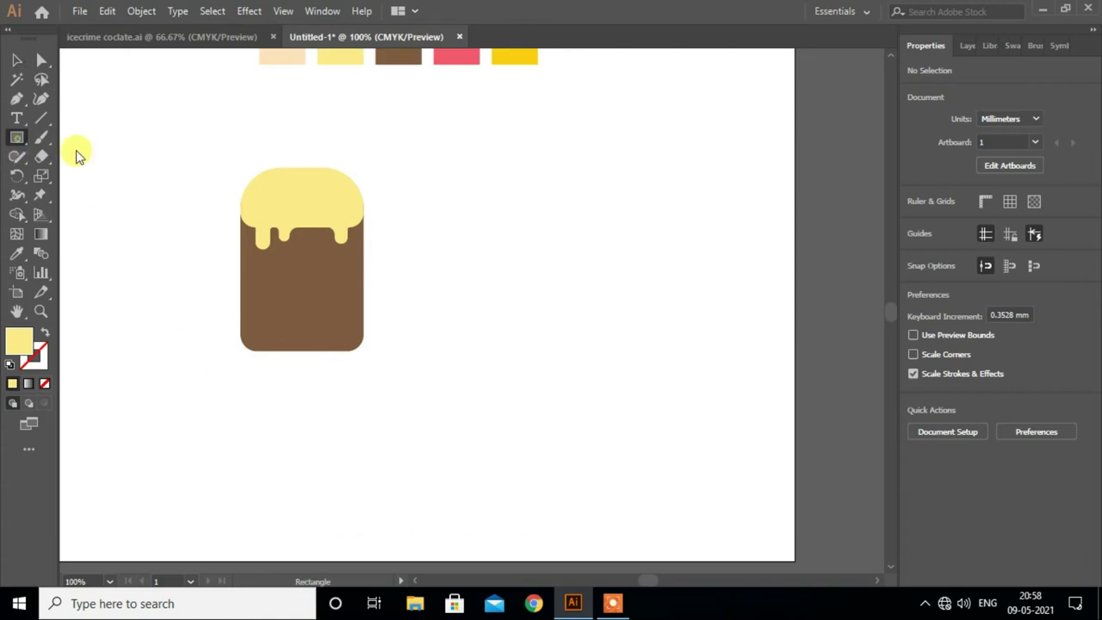
pyautogui.moveTo(526, 259)
pyautogui.mouseDown()
pyautogui.moveTo(554, 334)
pyautogui.moveTo(528, 338)
pyautogui.mouseUp()
pyautogui.hotkey('ctrl', '+')
pyautogui.click(43, 62)
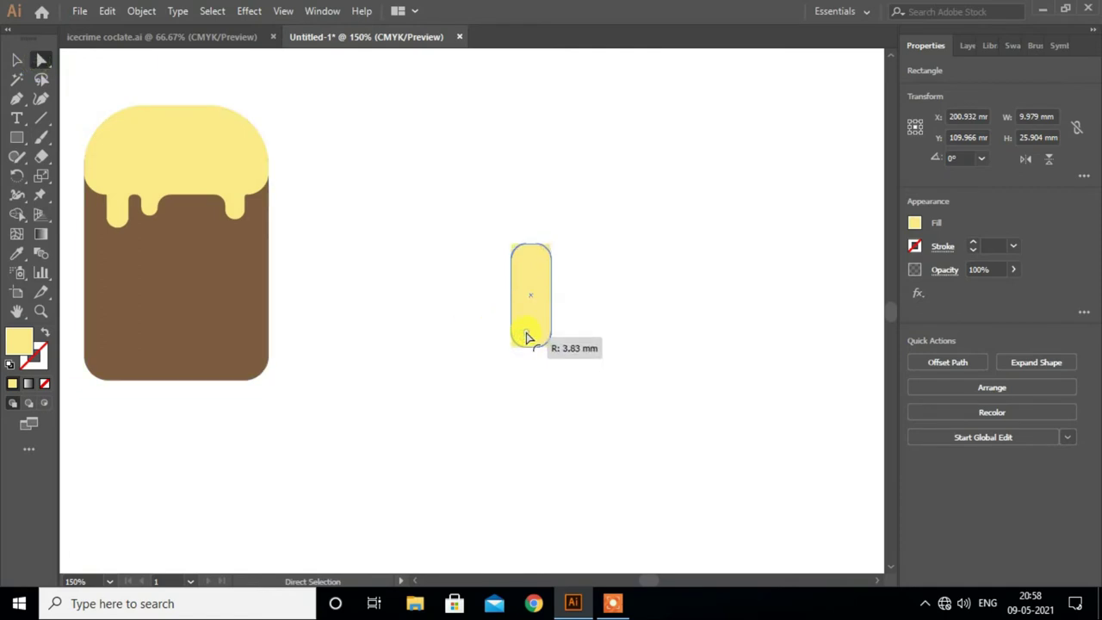
pyautogui.scroll(3, 516, 332)
pyautogui.scroll(1, 303, 205)
pyautogui.scroll(-1, 351, 252)
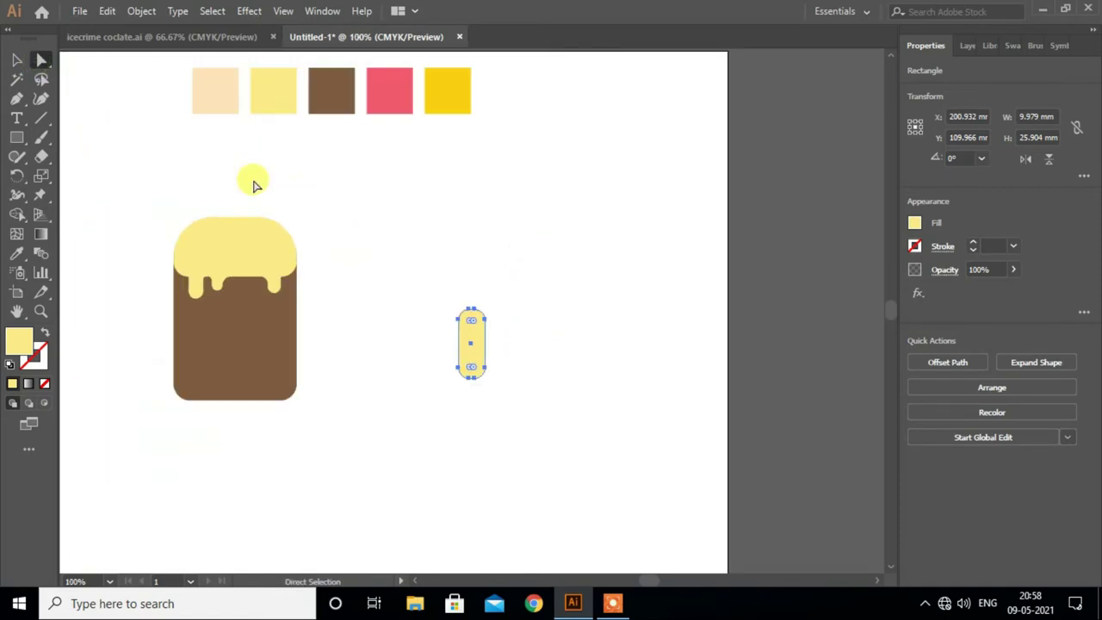
# Eyedrop the pale peach swatch onto the stick and move it under the bar
pyautogui.click(18, 254)
pyautogui.click(16, 61)
pyautogui.click(540, 336)
pyautogui.scroll(-2, 508, 319)
pyautogui.moveTo(468, 297); pyautogui.dragTo(234, 364)
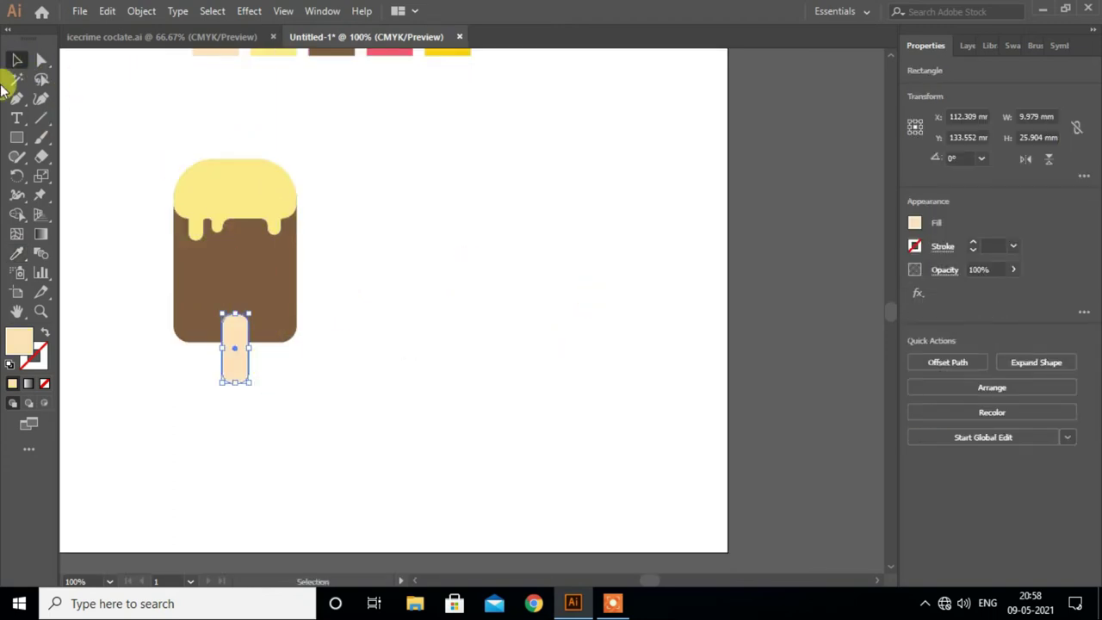
# Centre the stick horizontally under the chocolate bar, then select the stick alone
pyautogui.moveTo(116, 151); pyautogui.dragTo(290, 387)
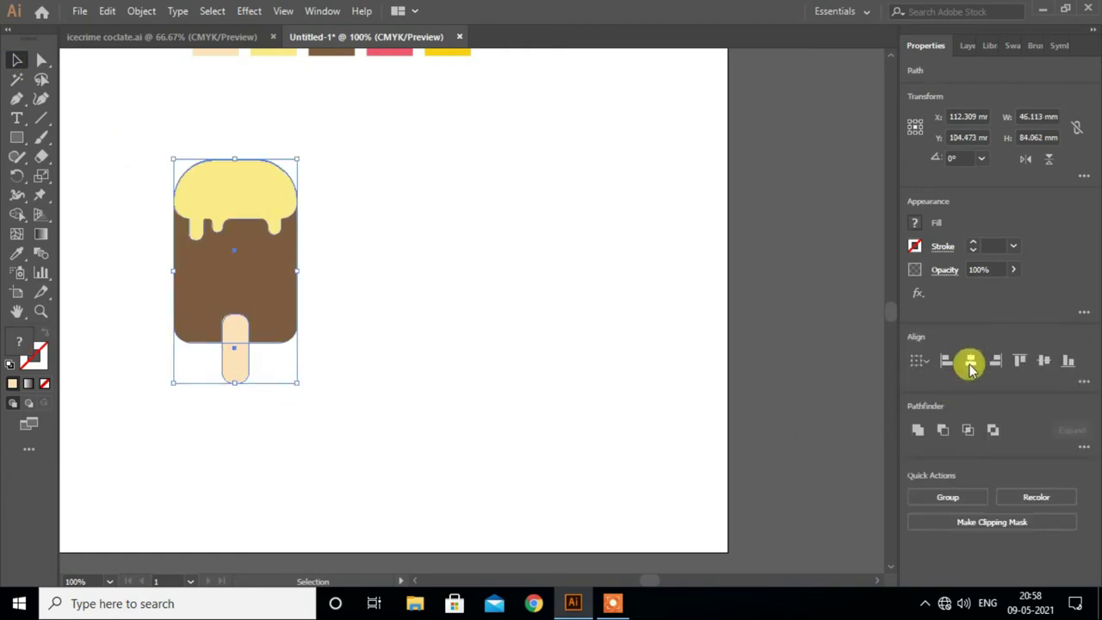
pyautogui.click(297, 428)
pyautogui.click(237, 368)
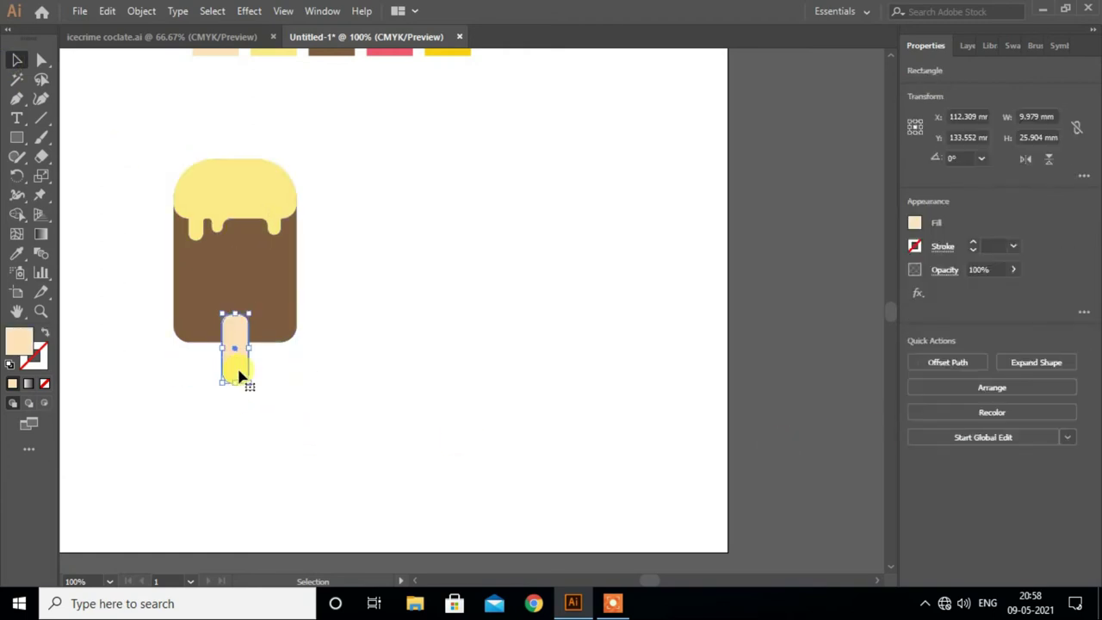
pyautogui.rightClick(243, 372)
# Send the stick behind the chocolate bar
pyautogui.click(469, 339)
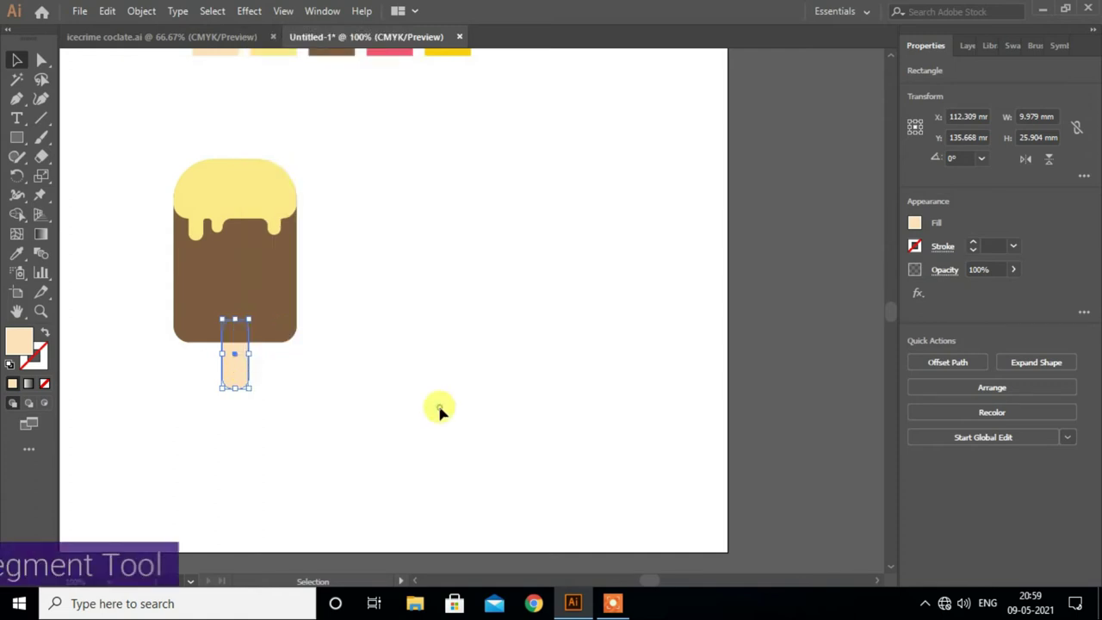
pyautogui.click(439, 411)
pyautogui.scroll(2, 439, 411)
# Draw a vertical line right of the popsicle, stroked black at 4 pt
pyautogui.click(41, 118)
pyautogui.moveTo(425, 67); pyautogui.dragTo(424, 377)
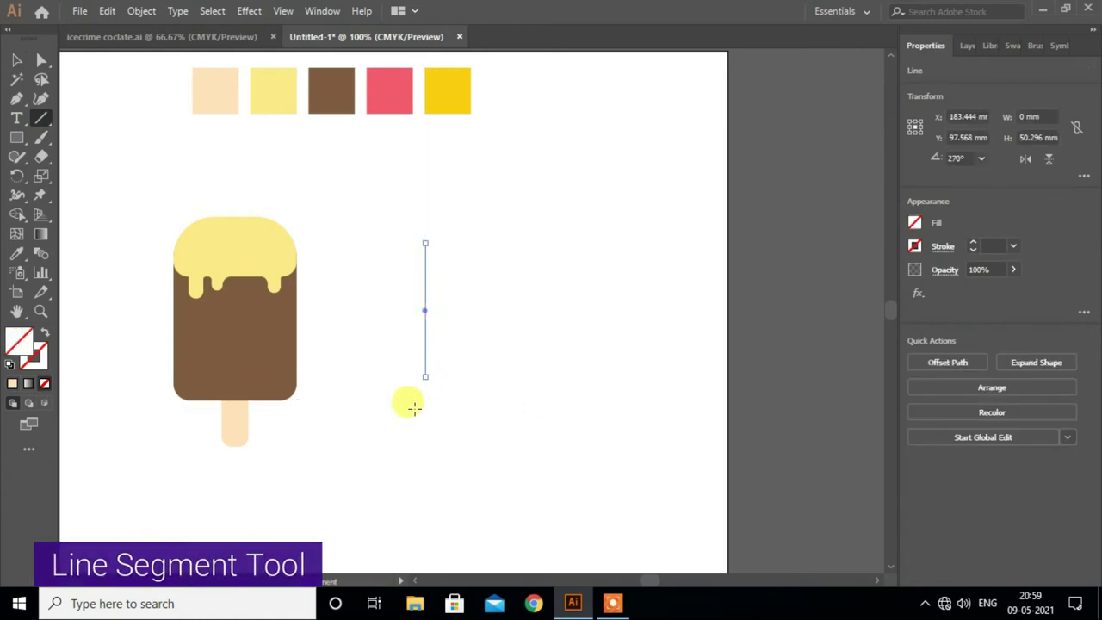
pyautogui.click(915, 246)
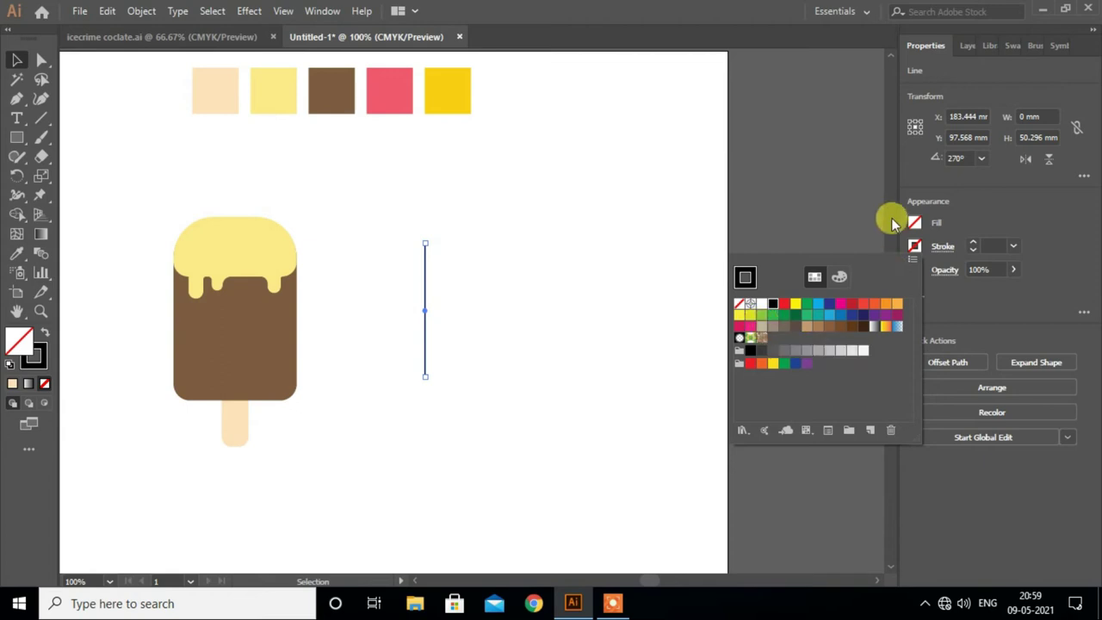
pyautogui.click(1034, 215)
pyautogui.click(1013, 246)
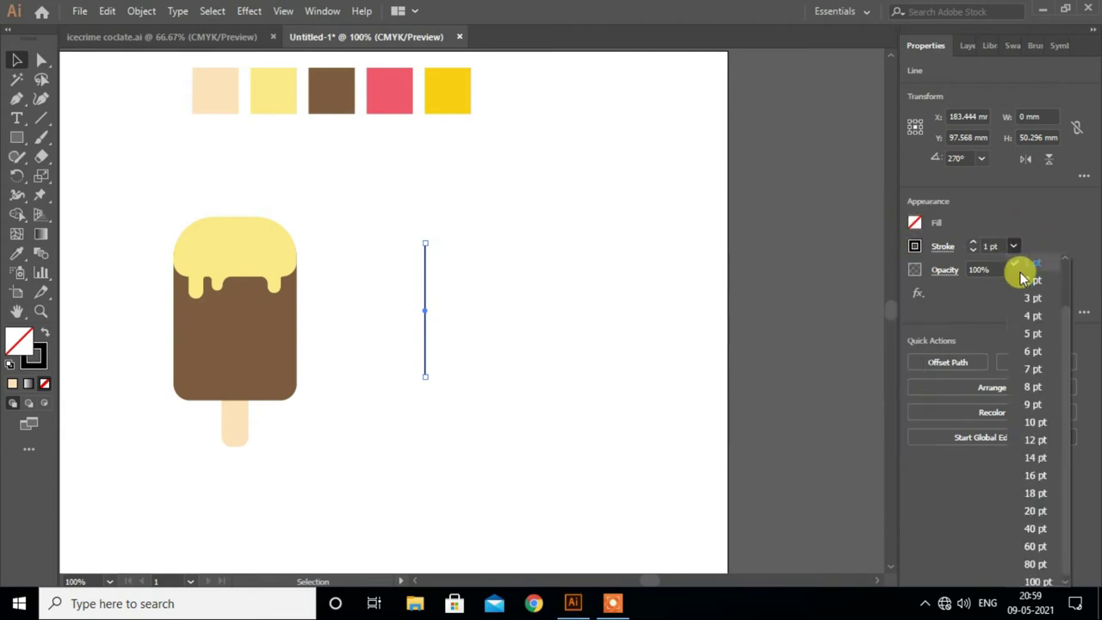
pyautogui.click(1026, 300)
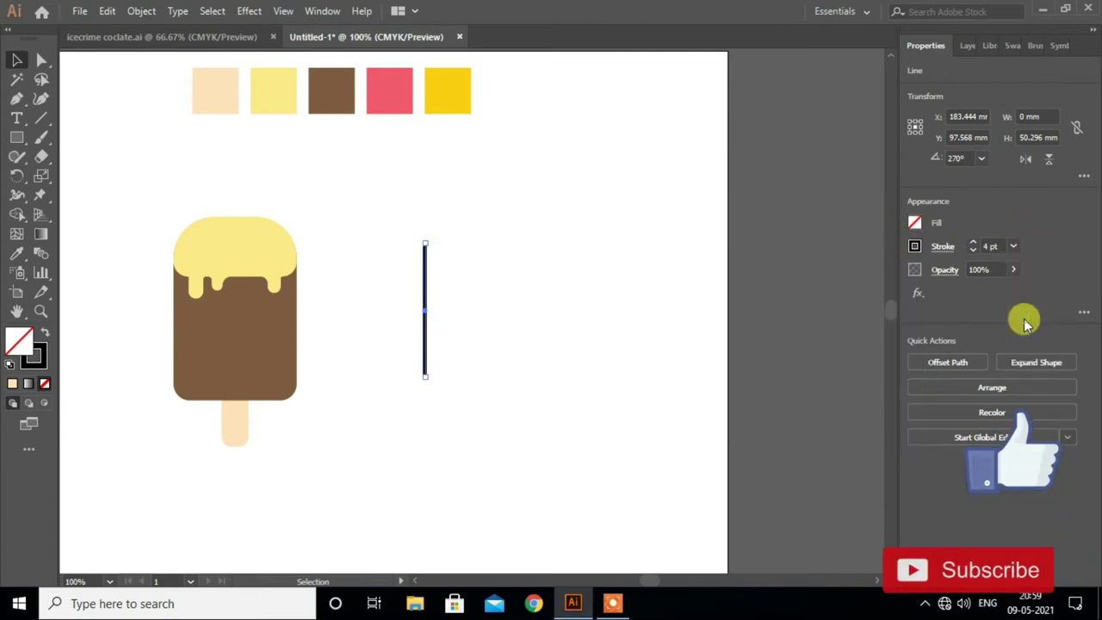
pyautogui.click(535, 338)
pyautogui.scroll(-1, 516, 327)
pyautogui.scroll(1, 511, 330)
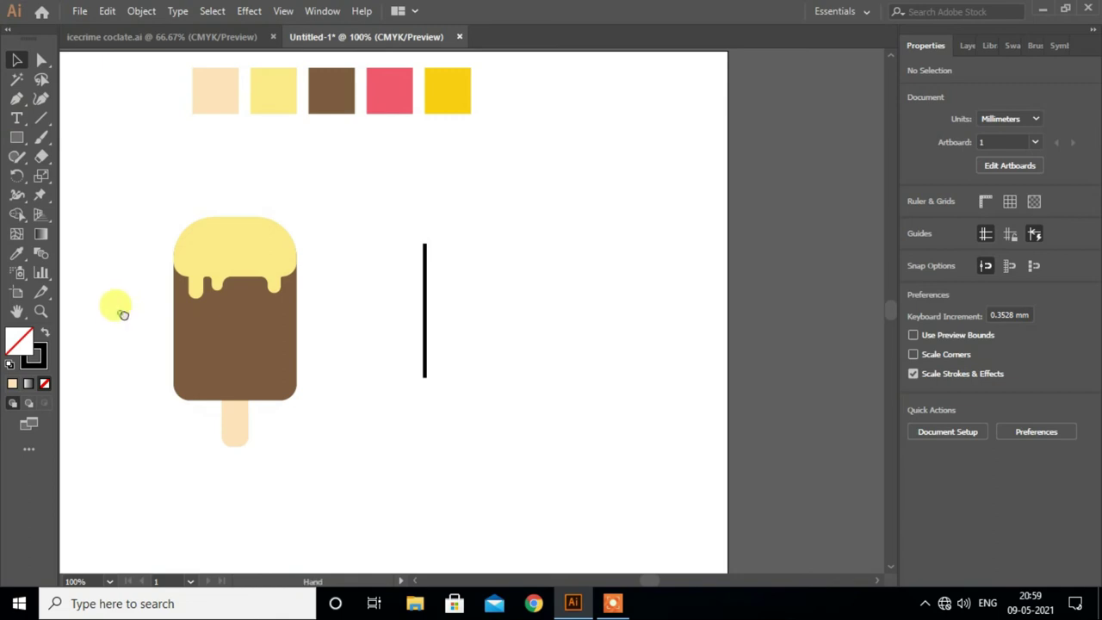
pyautogui.moveTo(120, 305); pyautogui.dragTo(235, 321)
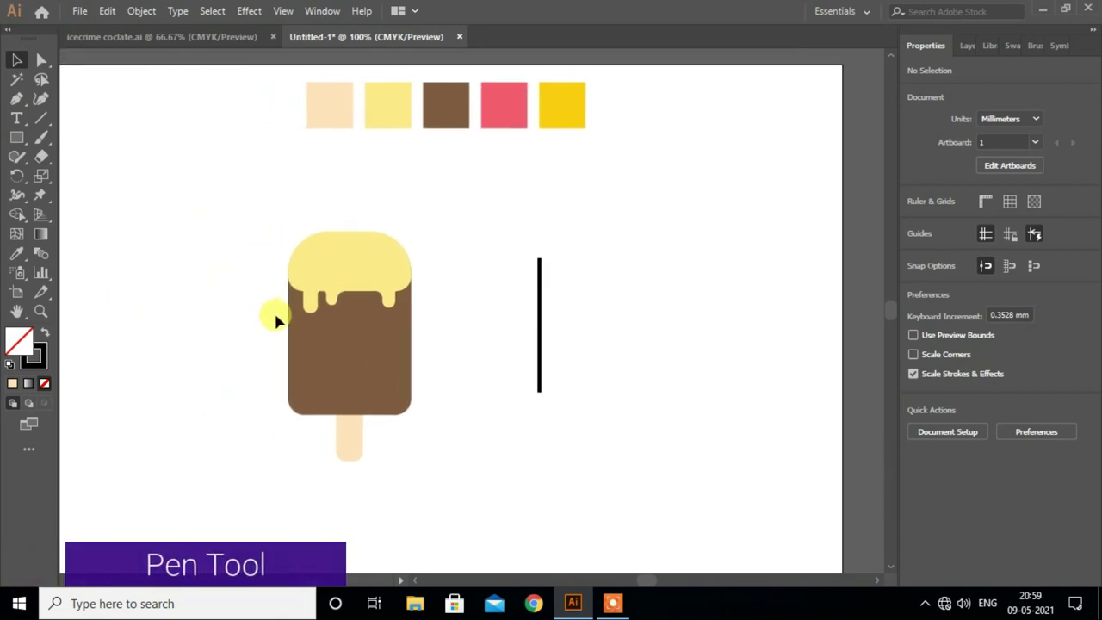
# Draw a curved black highlight along the topping's top-left edge
pyautogui.scroll(2, 272, 311)
pyautogui.click(17, 99)
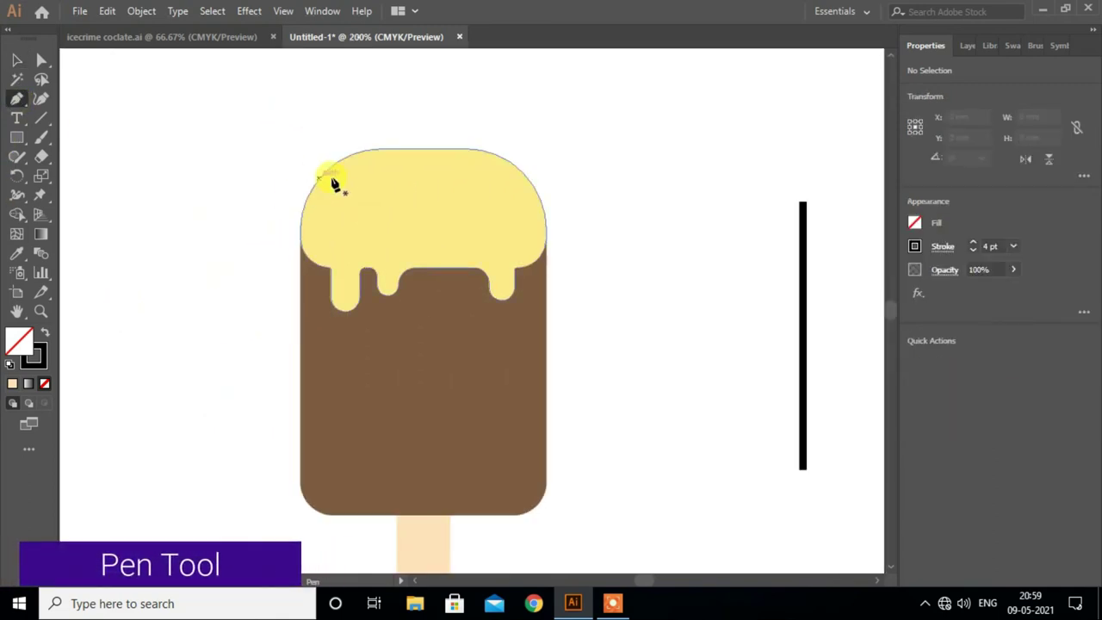
pyautogui.click(351, 175)
pyautogui.moveTo(312, 241); pyautogui.dragTo(308, 308)
pyautogui.moveTo(311, 242); pyautogui.dragTo(302, 252)
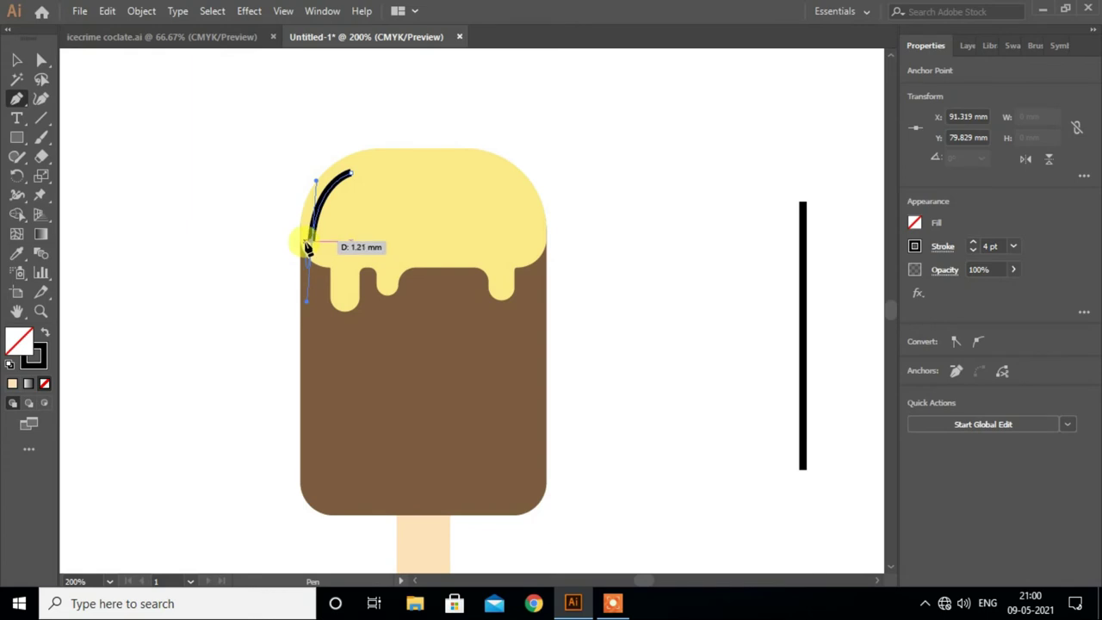
pyautogui.click(17, 60)
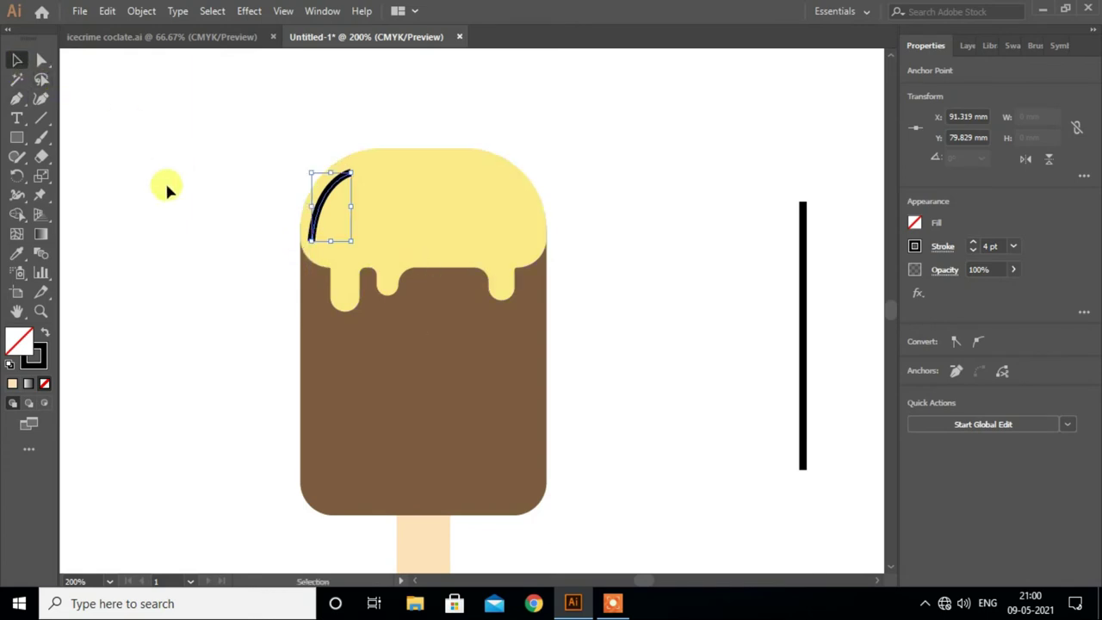
pyautogui.click(164, 190)
# Shorten the vertical line from its top and move it onto the popsicle's left edge
pyautogui.scroll(-1, 526, 233)
pyautogui.keyDown('alt'); pyautogui.scroll(-1, 526, 233); pyautogui.keyUp('alt')
pyautogui.keyDown('alt'); pyautogui.scroll(-1, 526, 234); pyautogui.keyUp('alt')
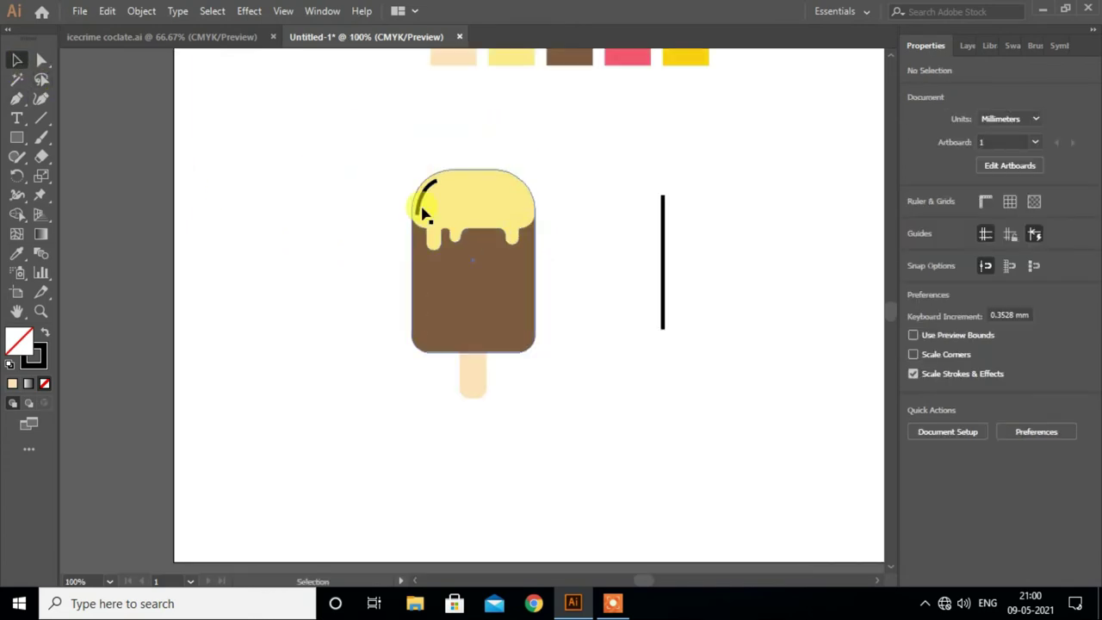
pyautogui.click(424, 200)
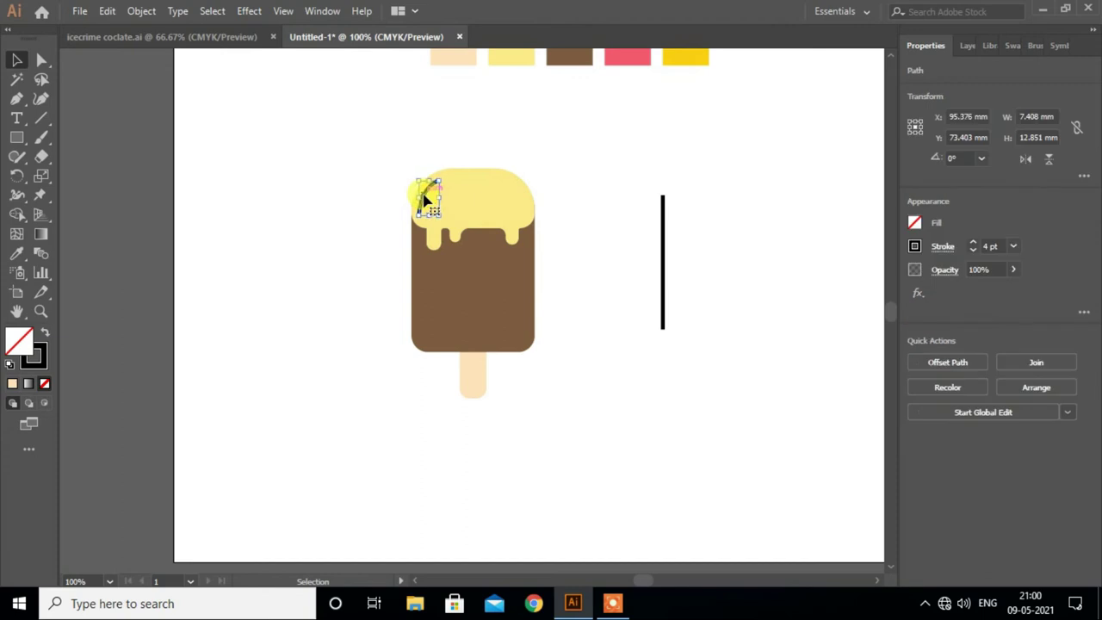
pyautogui.keyDown('alt'); pyautogui.scroll(2, 428, 209); pyautogui.keyUp('alt')
pyautogui.scroll(-1, 456, 224)
pyautogui.keyDown('alt'); pyautogui.scroll(-1, 483, 232); pyautogui.keyUp('alt')
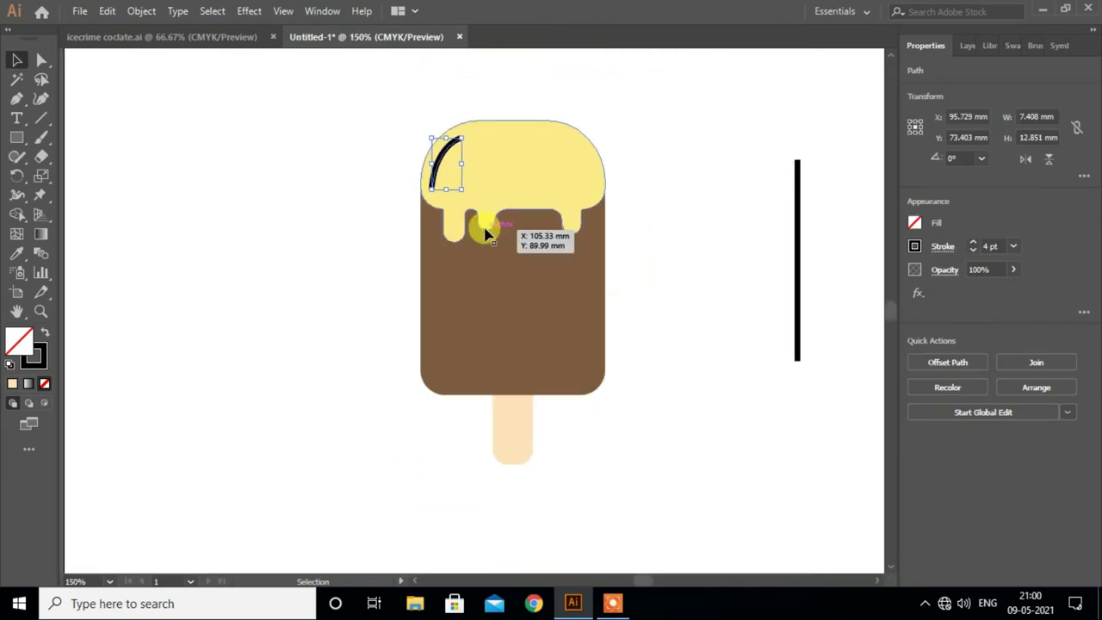
pyautogui.click(807, 285)
pyautogui.click(798, 273)
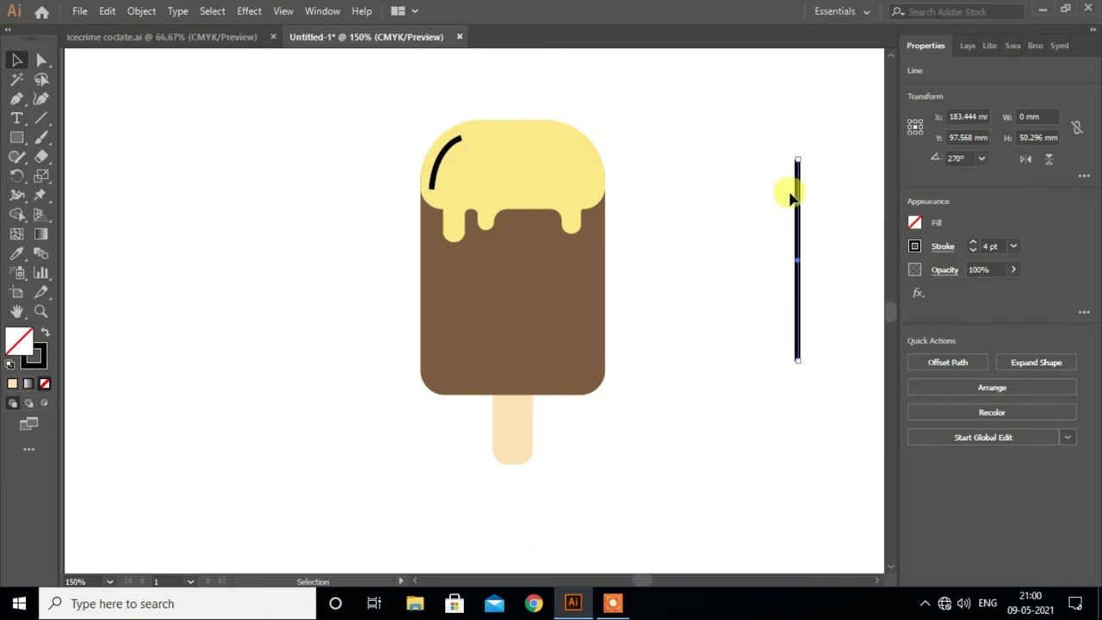
pyautogui.moveTo(798, 162); pyautogui.dragTo(798, 193)
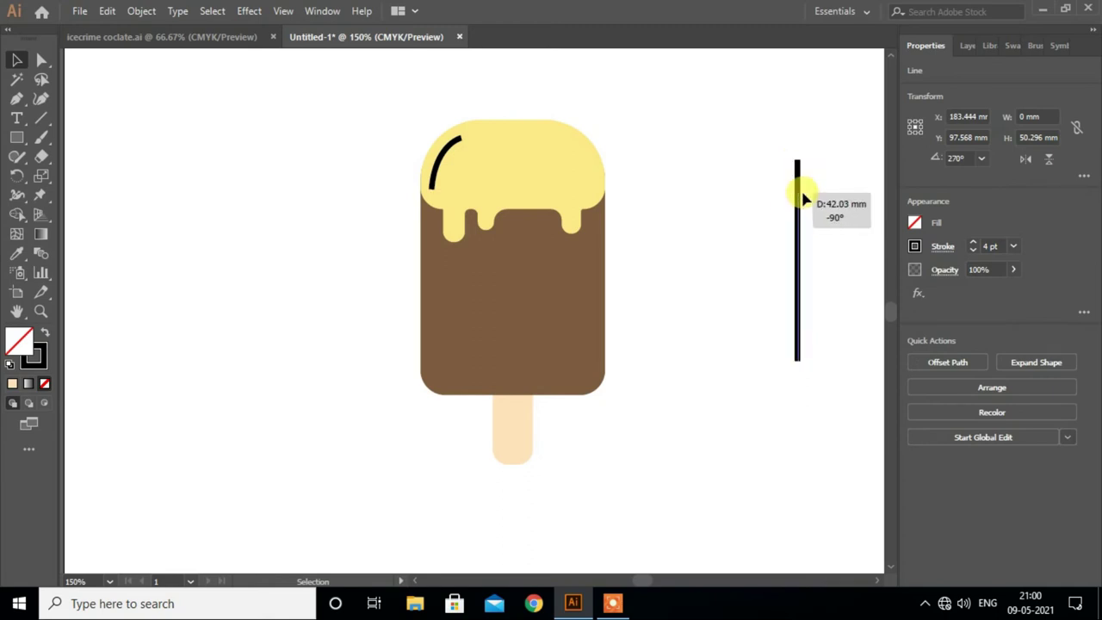
pyautogui.moveTo(798, 250); pyautogui.dragTo(432, 279)
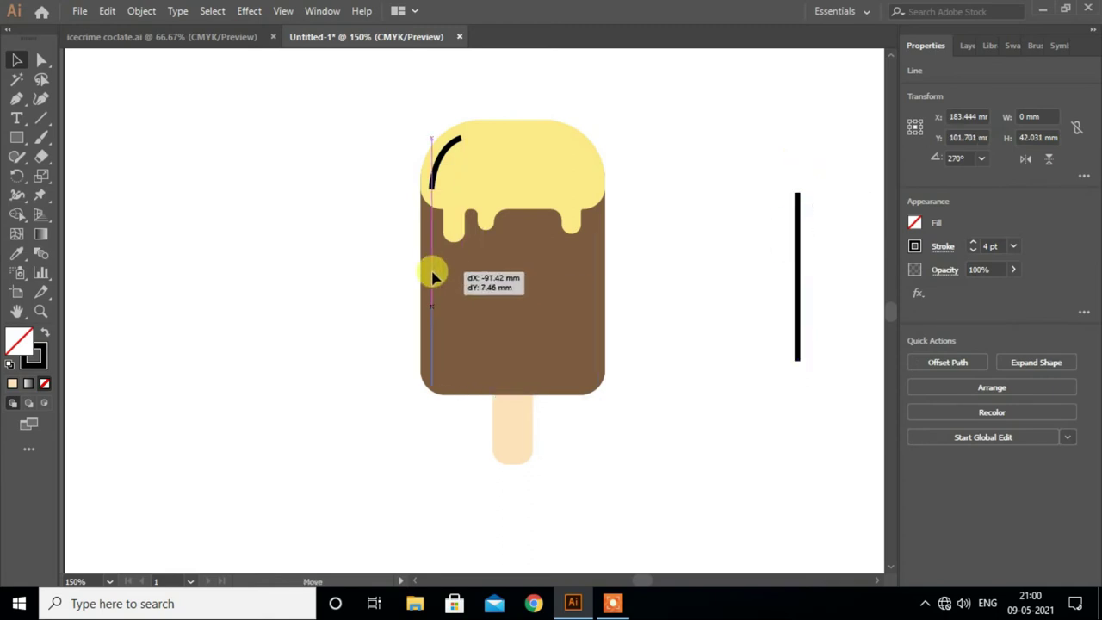
pyautogui.click(637, 295)
# Pull the line's bottom end up so it stops inside the chocolate body
pyautogui.click(433, 389)
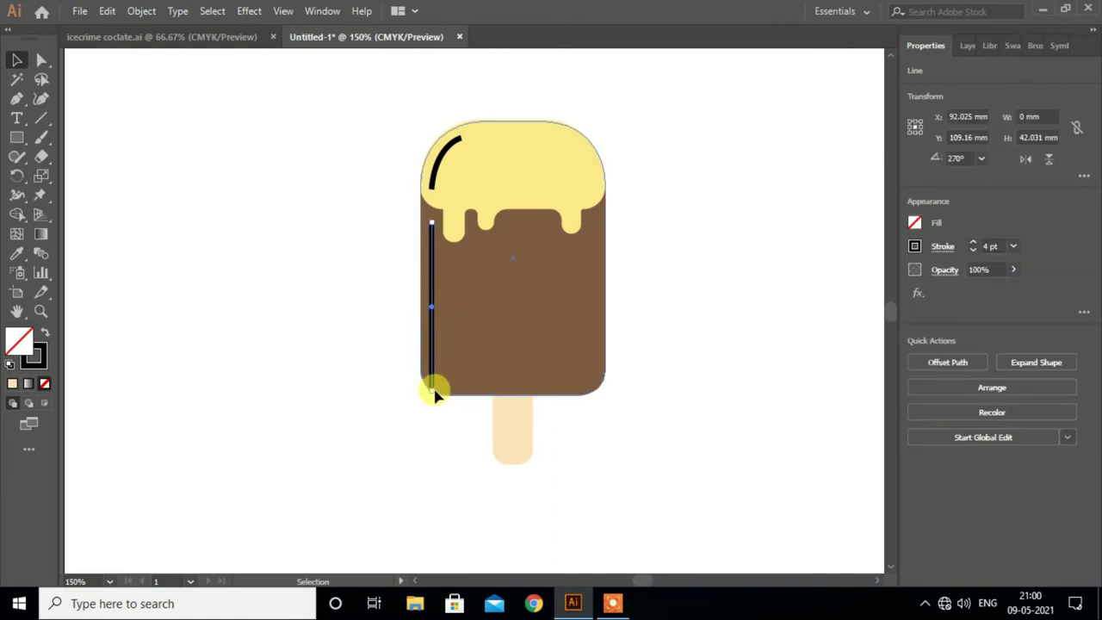
pyautogui.keyDown('alt'); pyautogui.scroll(1, 435, 395); pyautogui.keyUp('alt')
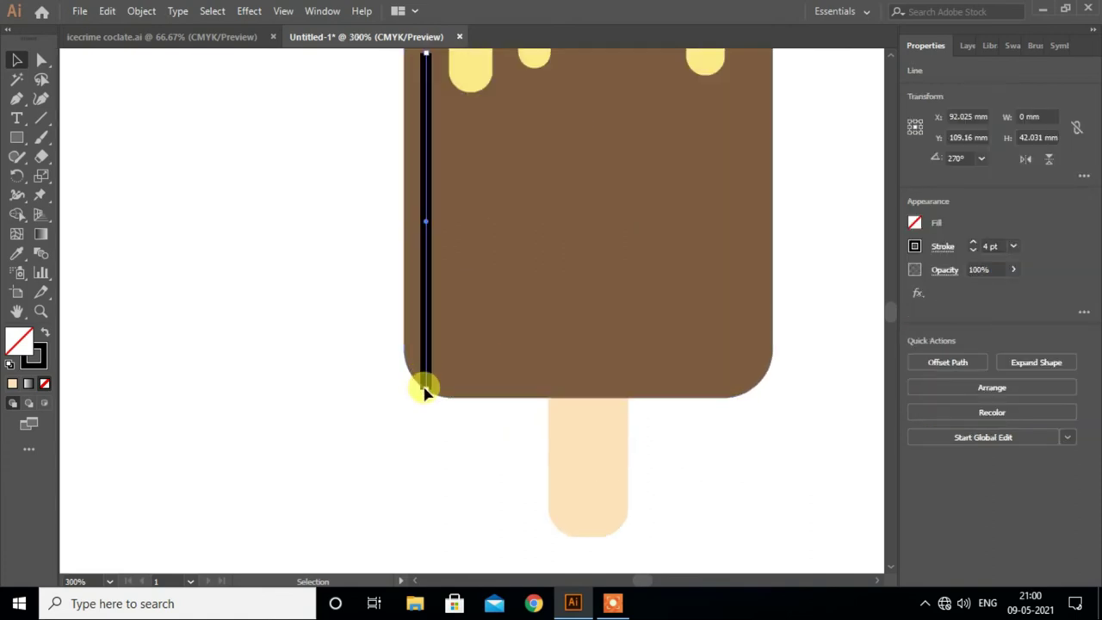
pyautogui.moveTo(427, 388); pyautogui.dragTo(426, 342)
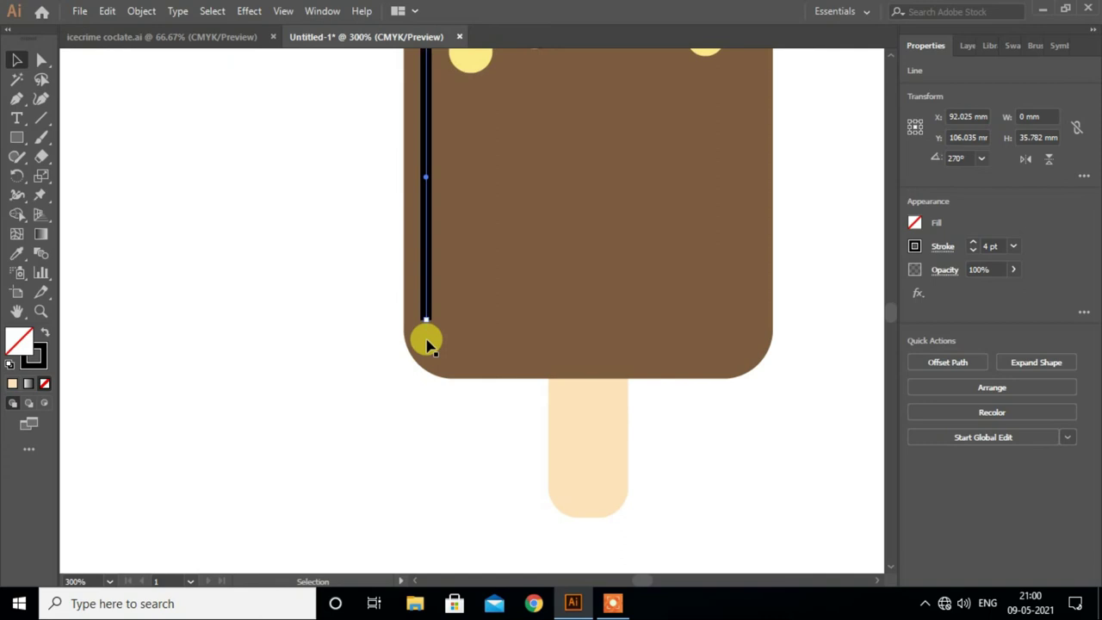
pyautogui.keyDown('alt'); pyautogui.scroll(-1, 425, 342); pyautogui.keyUp('alt')
pyautogui.click(745, 298)
pyautogui.keyDown('alt'); pyautogui.scroll(-1, 745, 298); pyautogui.keyUp('alt')
pyautogui.keyDown('alt'); pyautogui.scroll(-1, 745, 297); pyautogui.keyUp('alt')
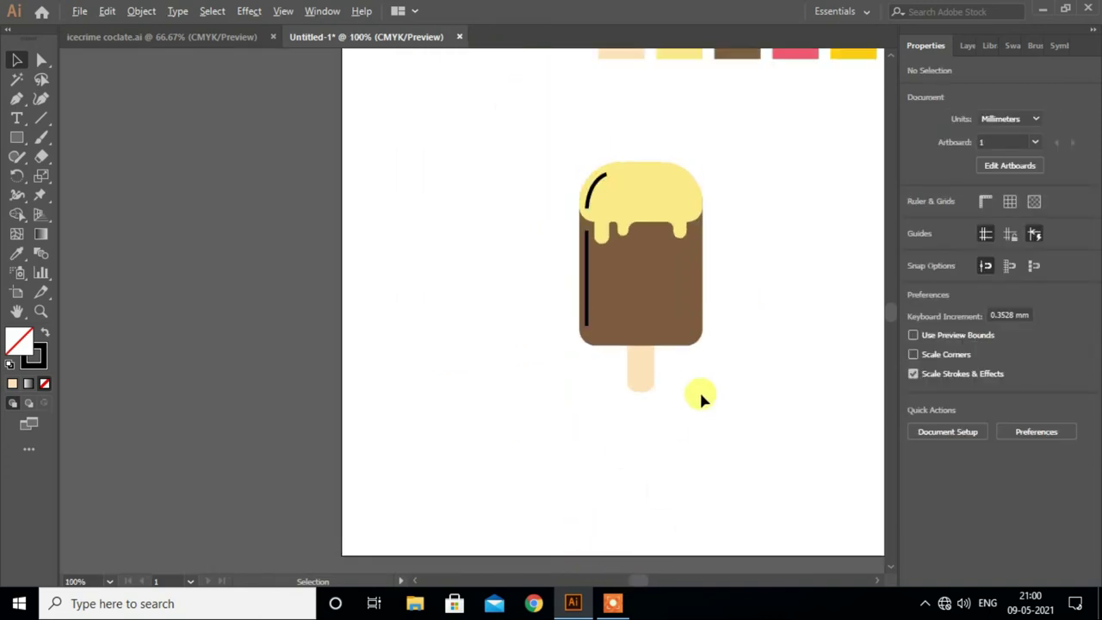
pyautogui.moveTo(702, 398); pyautogui.dragTo(478, 389)
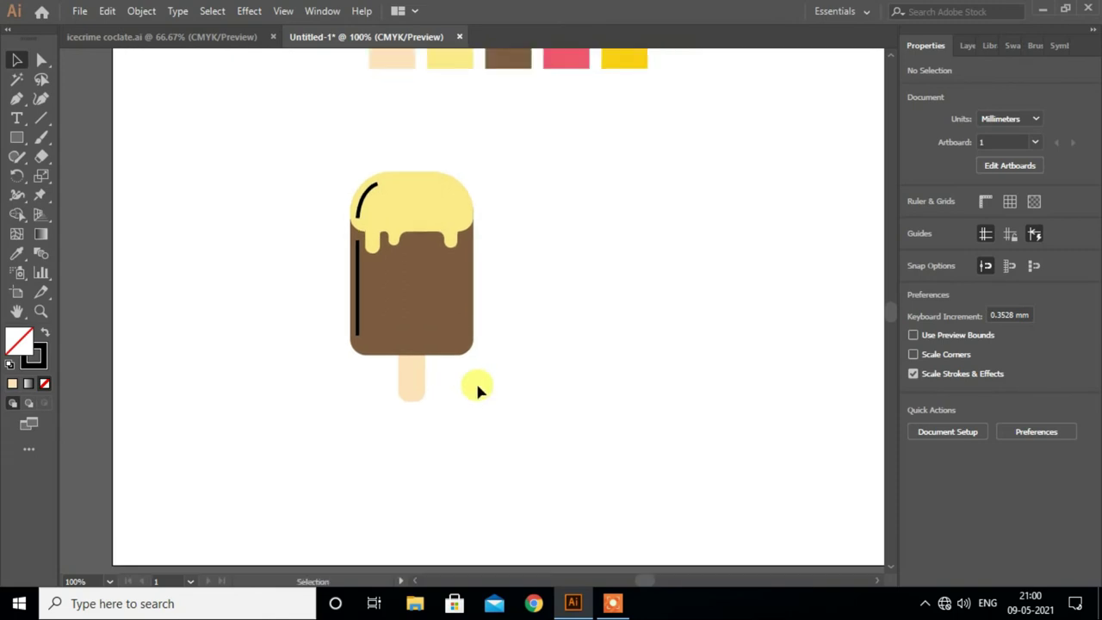
# Give every part of the popsicle a black 4 pt outline
pyautogui.moveTo(252, 117); pyautogui.dragTo(493, 419)
pyautogui.click(914, 246)
pyautogui.click(765, 299)
pyautogui.click(1015, 246)
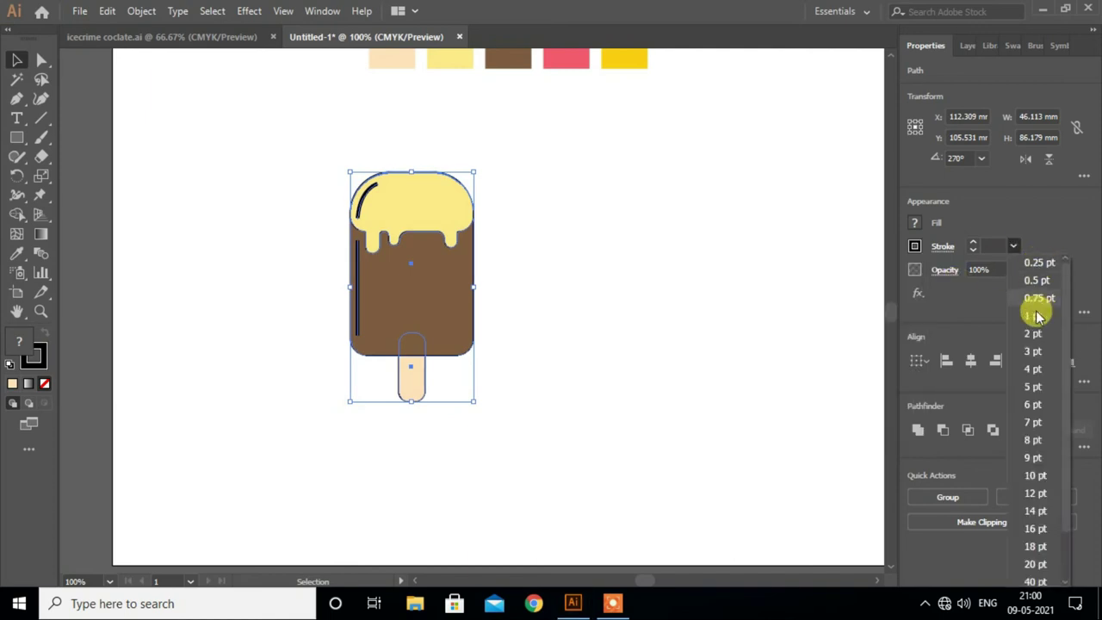
pyautogui.click(1030, 368)
# Group the popsicle parts and move the group further left
pyautogui.moveTo(301, 157)
pyautogui.mouseDown()
pyautogui.moveTo(507, 389)
pyautogui.moveTo(442, 320)
pyautogui.moveTo(282, 290)
pyautogui.mouseUp()
pyautogui.rightClick(442, 319)
pyautogui.click(495, 99)
pyautogui.click(594, 258)
pyautogui.click(409, 310)
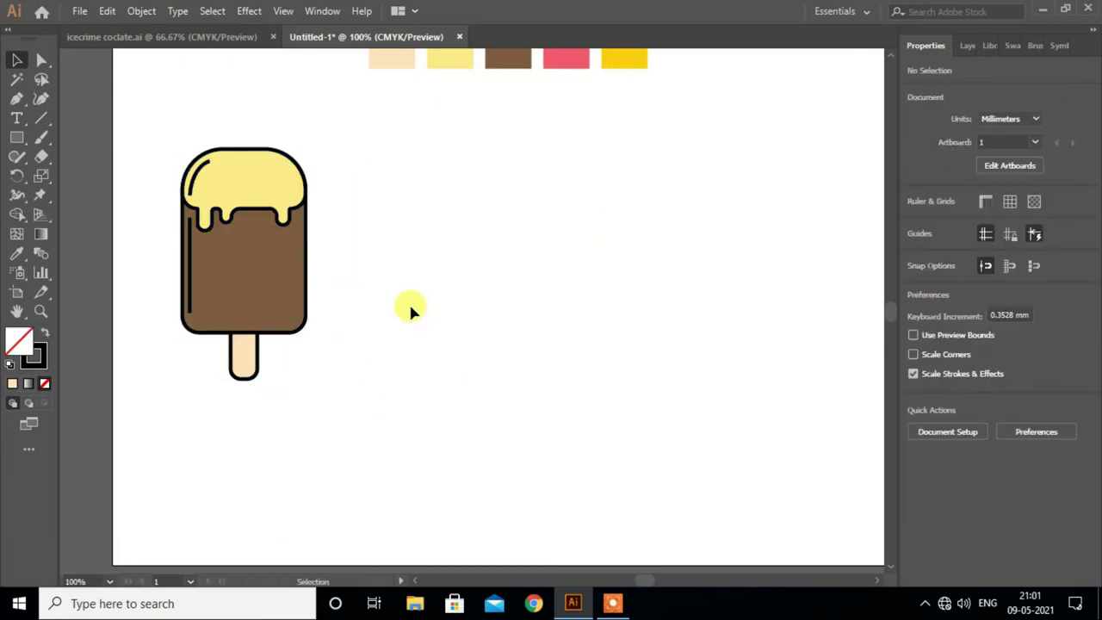
pyautogui.scroll(-1, 408, 301)
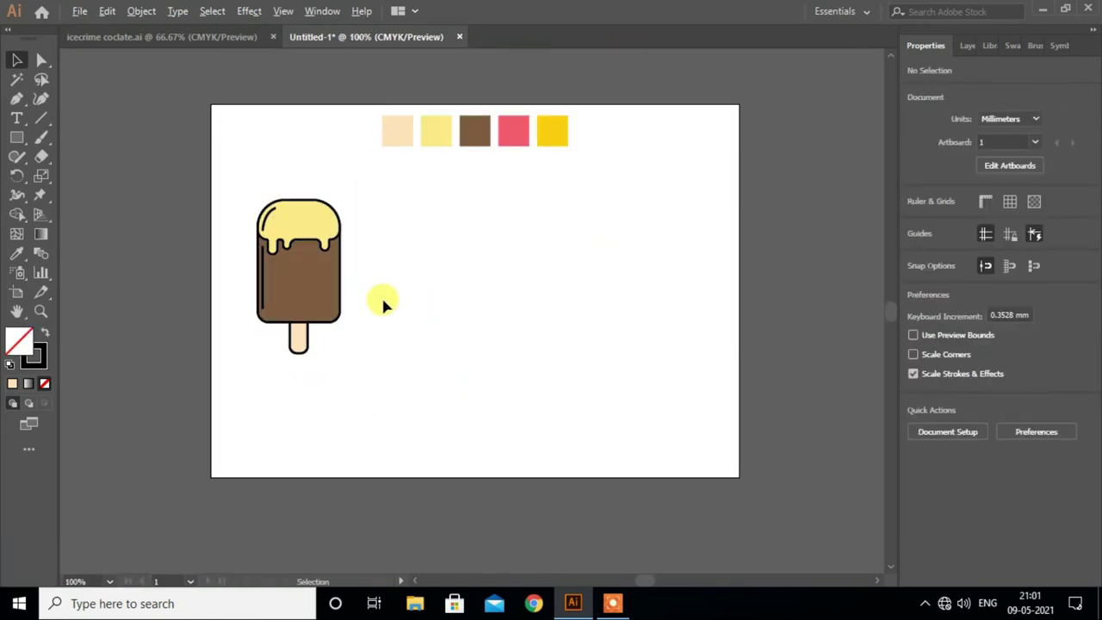
pyautogui.scroll(1, 384, 303)
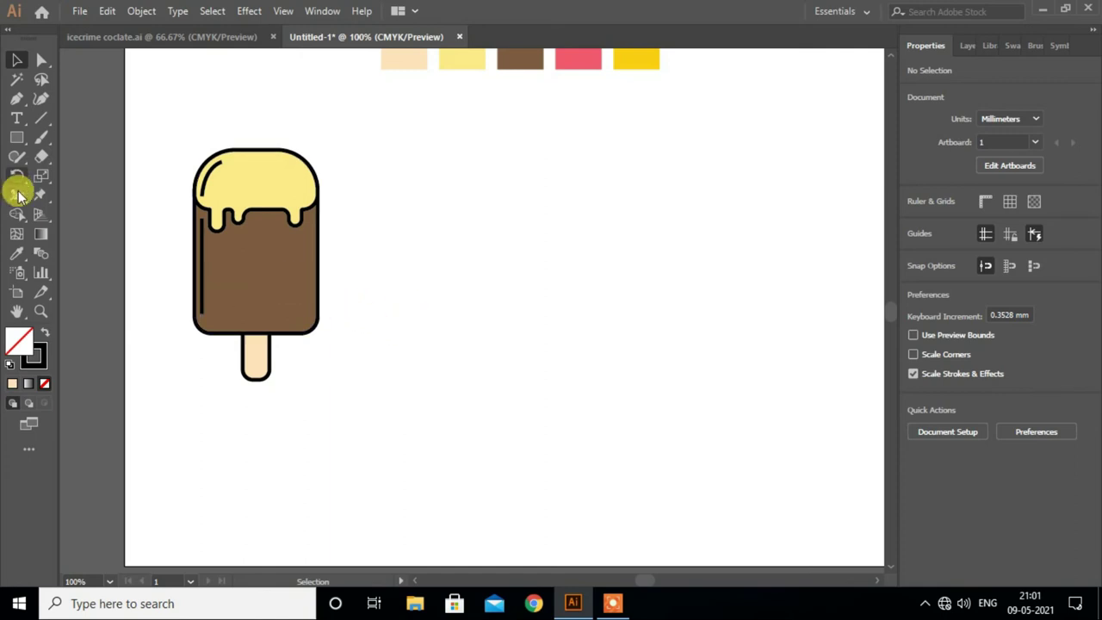
# Swap to a black fill with no outline, ready for adding text
pyautogui.hotkey('shift', 'x')
pyautogui.click(13, 121)
pyautogui.scroll(-1, 496, 337)
# Place a text line below the popsicle and replace its placeholder with 'Ice Cream'
pyautogui.click(344, 398)
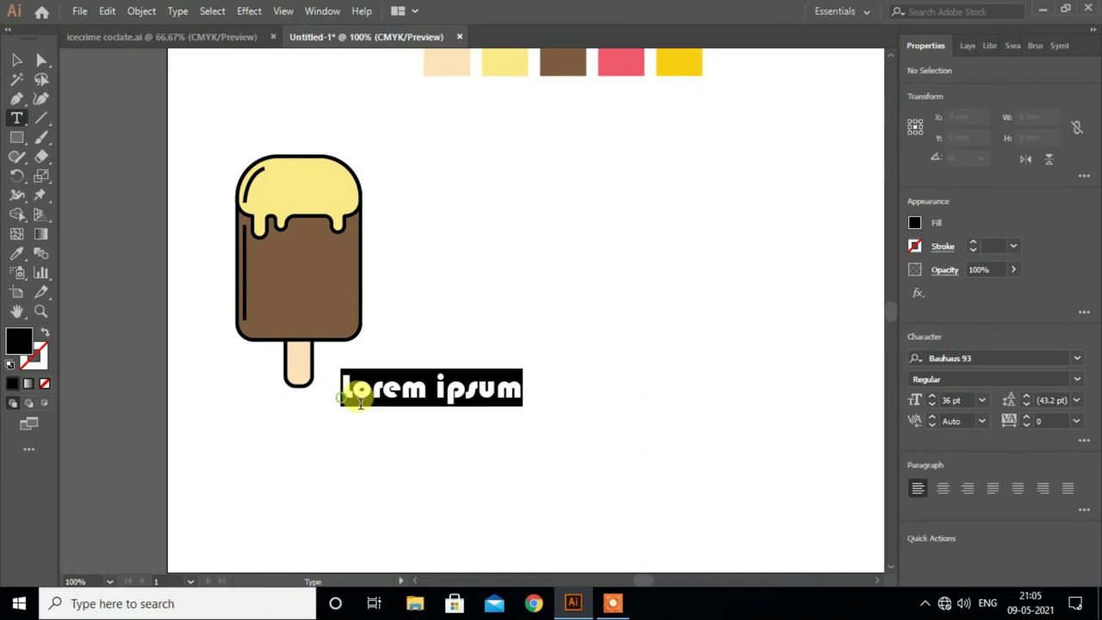
pyautogui.press('BackSpace')
pyautogui.write('Ice Cream')
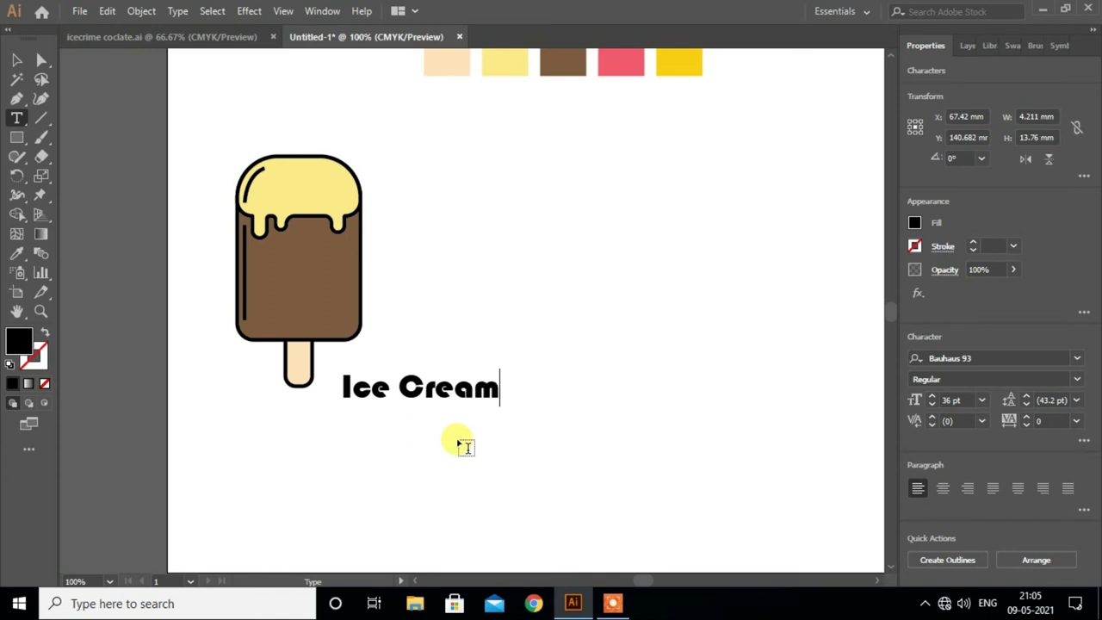
pyautogui.click(16, 59)
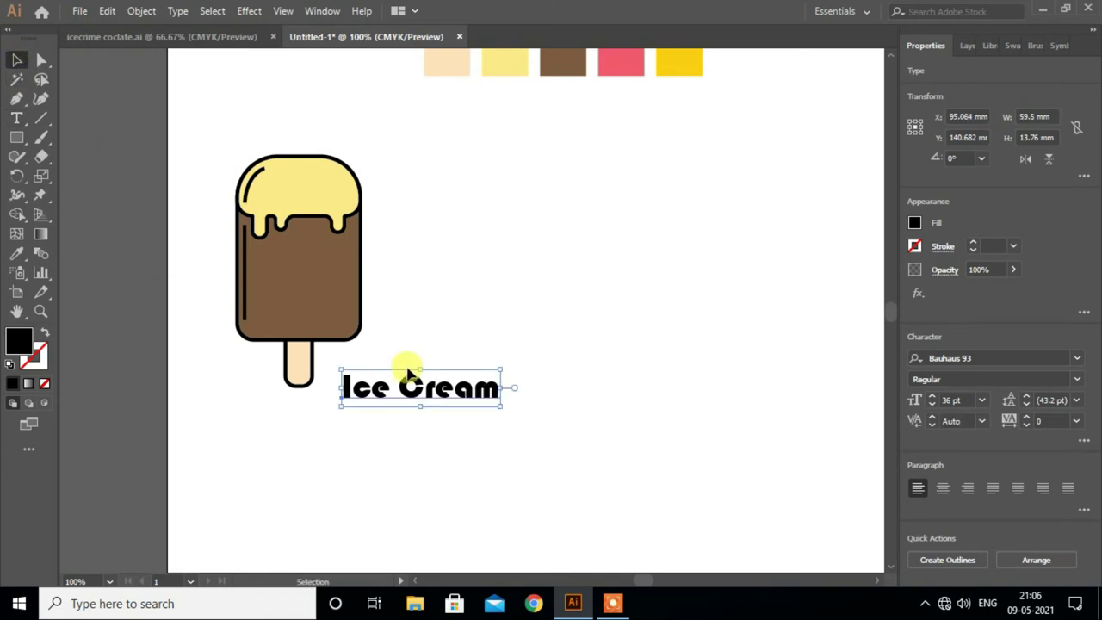
# Set the title's font to Hobo Std Medium
pyautogui.click(1077, 360)
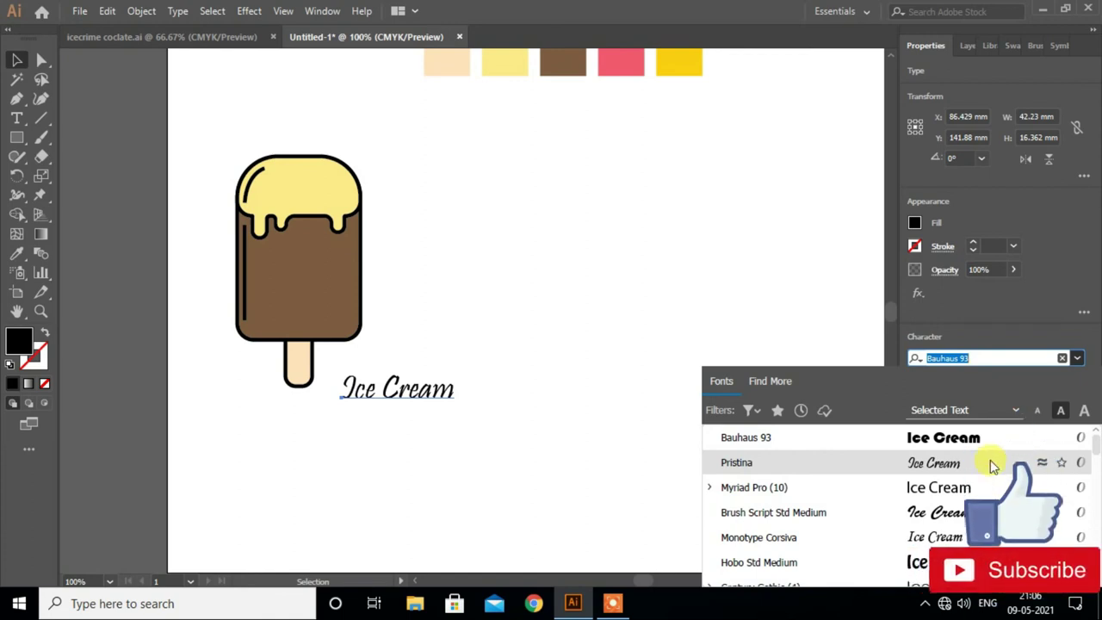
pyautogui.scroll(-2, 990, 460)
pyautogui.scroll(1, 972, 479)
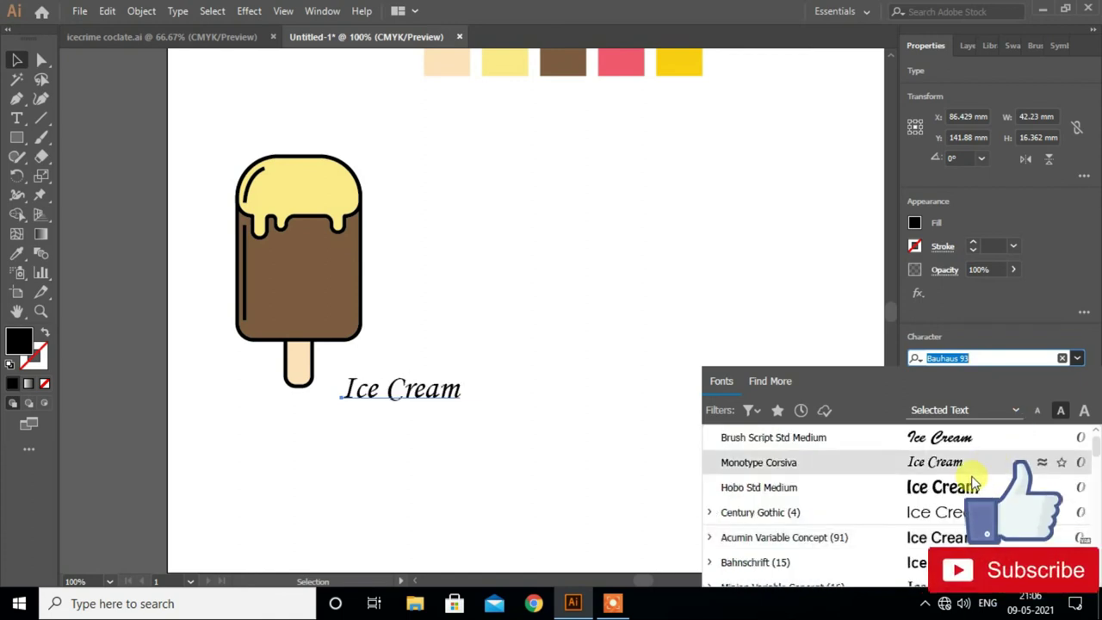
pyautogui.scroll(1, 972, 486)
pyautogui.scroll(-1, 971, 487)
pyautogui.click(959, 487)
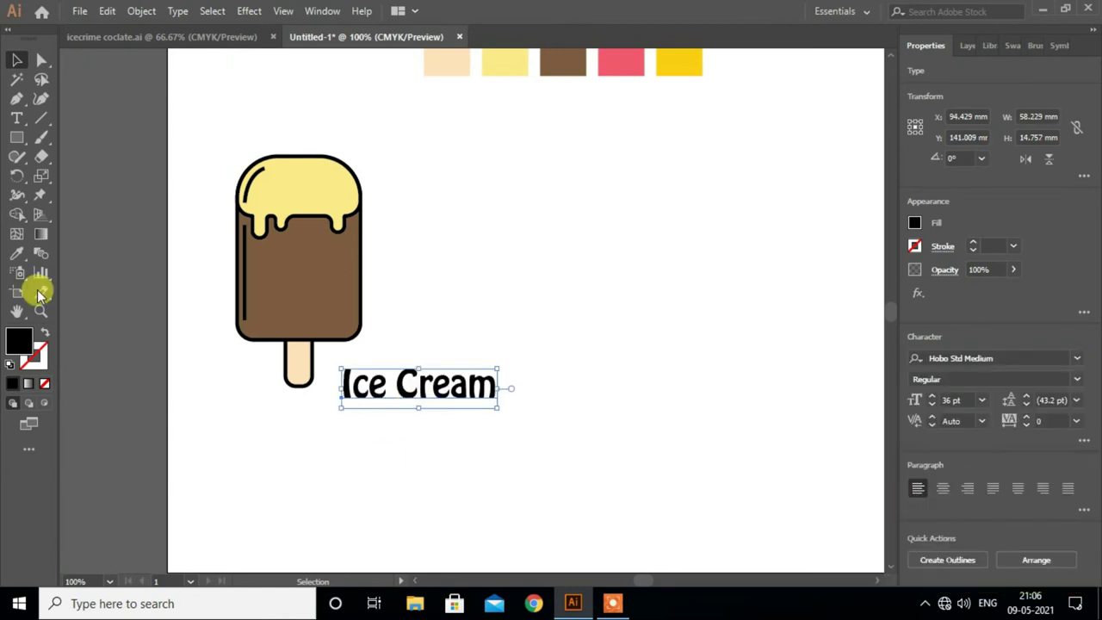
# Fill the title with the chocolate brown sampled from the popsicle
pyautogui.click(16, 253)
pyautogui.click(291, 289)
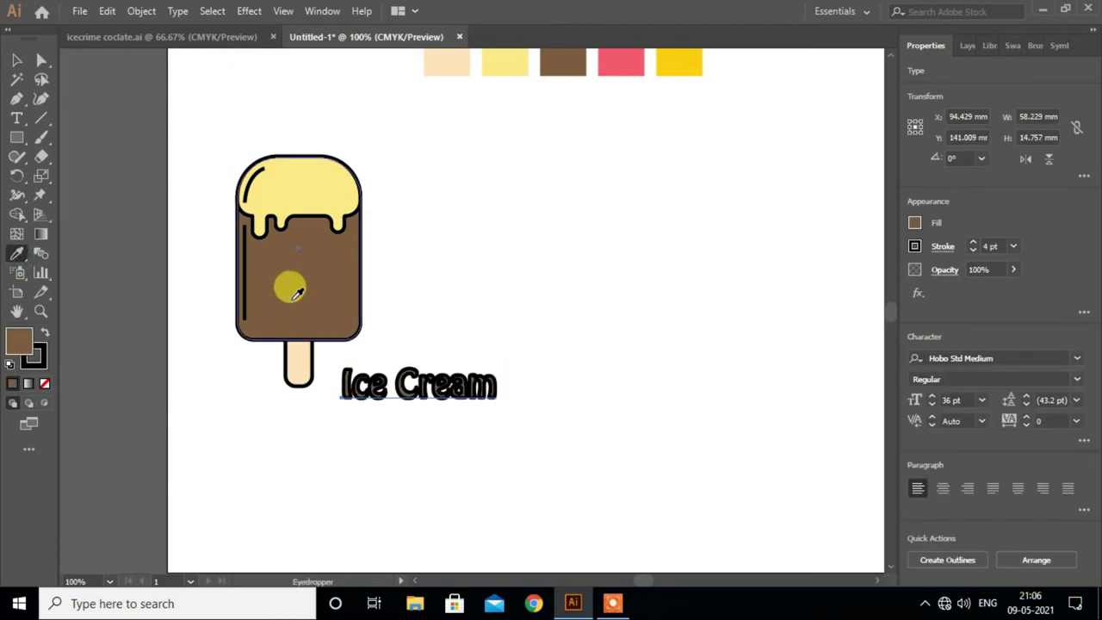
pyautogui.click(312, 189)
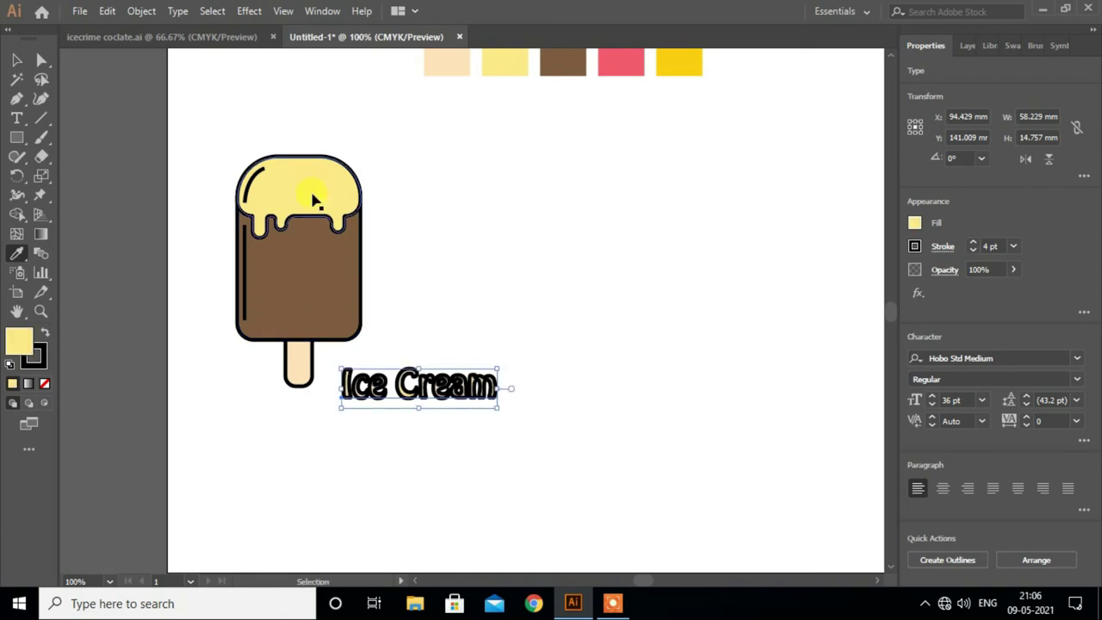
pyautogui.hotkey('ctrl', 'z')
pyautogui.click(249, 258)
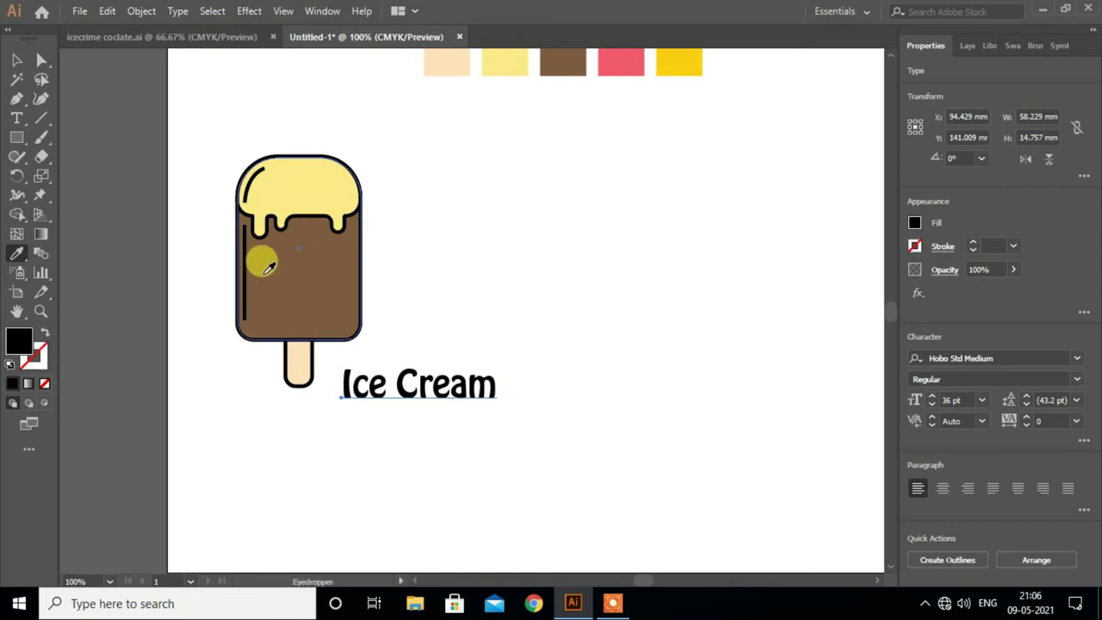
pyautogui.click(561, 57)
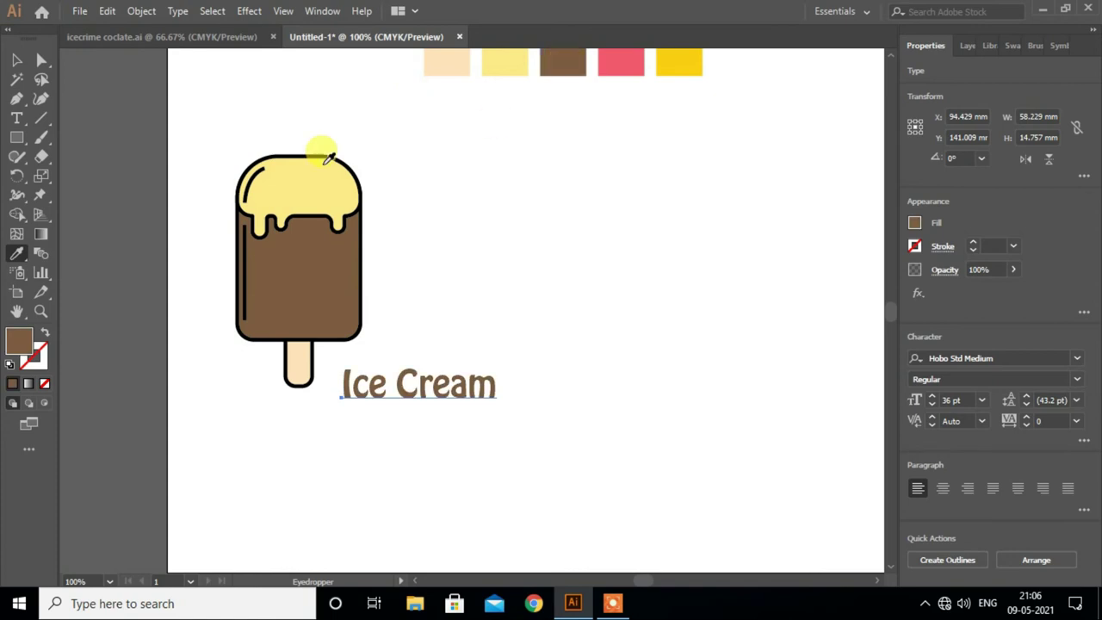
pyautogui.click(13, 61)
pyautogui.click(546, 305)
pyautogui.scroll(1, 546, 306)
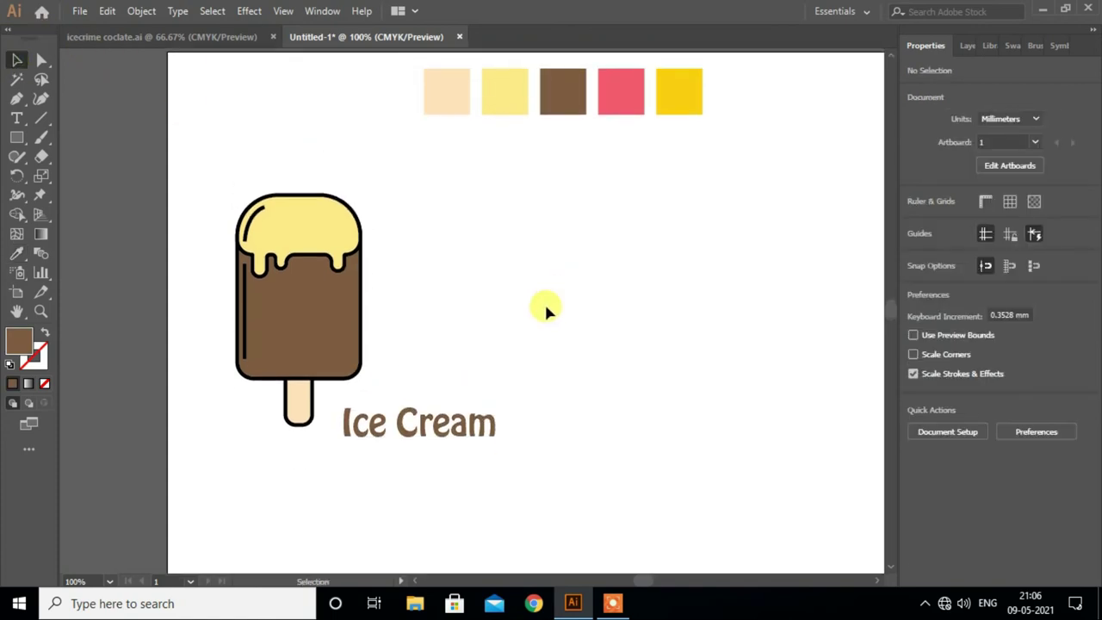
# Move the Ice Cream title under the popsicle stick
pyautogui.moveTo(439, 428)
pyautogui.mouseDown()
pyautogui.moveTo(438, 452)
pyautogui.moveTo(331, 473)
pyautogui.mouseUp()
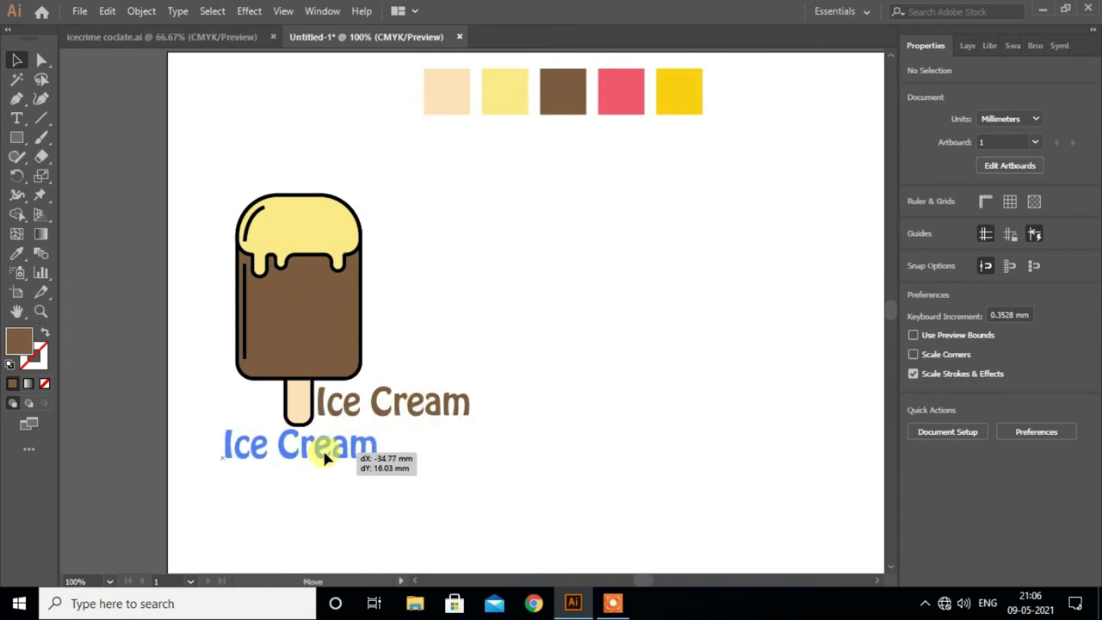
pyautogui.click(540, 482)
pyautogui.scroll(1, 215, 218)
# Duplicate the popsicle group to the right side of the page
pyautogui.click(17, 59)
pyautogui.moveTo(278, 285)
pyautogui.mouseDown()
pyautogui.moveTo(670, 293)
pyautogui.moveTo(660, 291)
pyautogui.mouseUp()
pyautogui.hotkey('alt', 'shift')
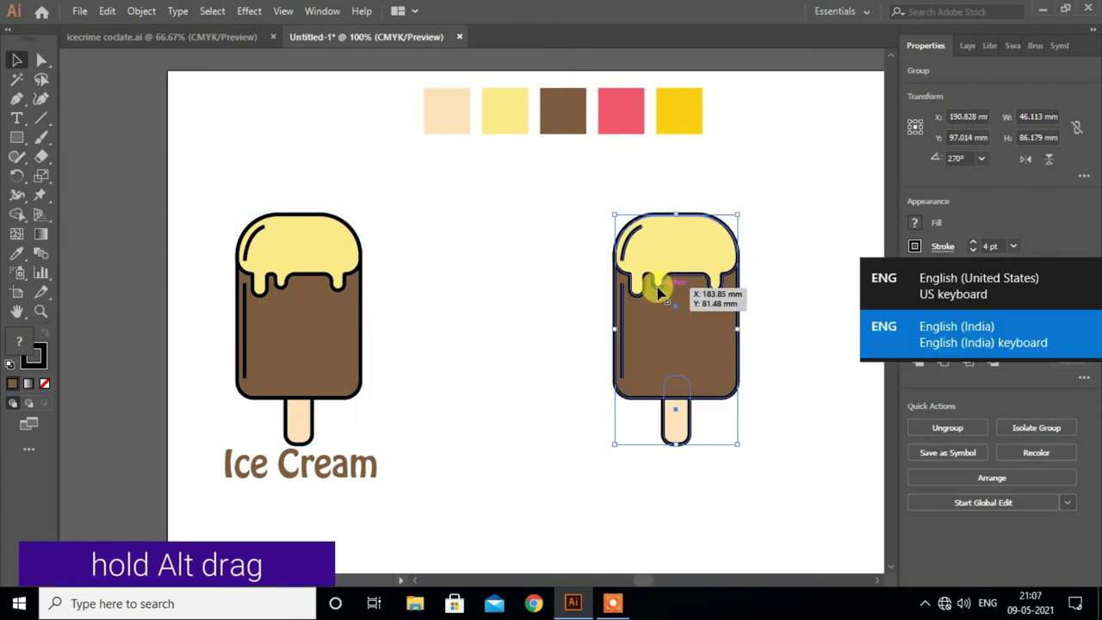
pyautogui.scroll(-1, 791, 350)
pyautogui.scroll(1, 756, 404)
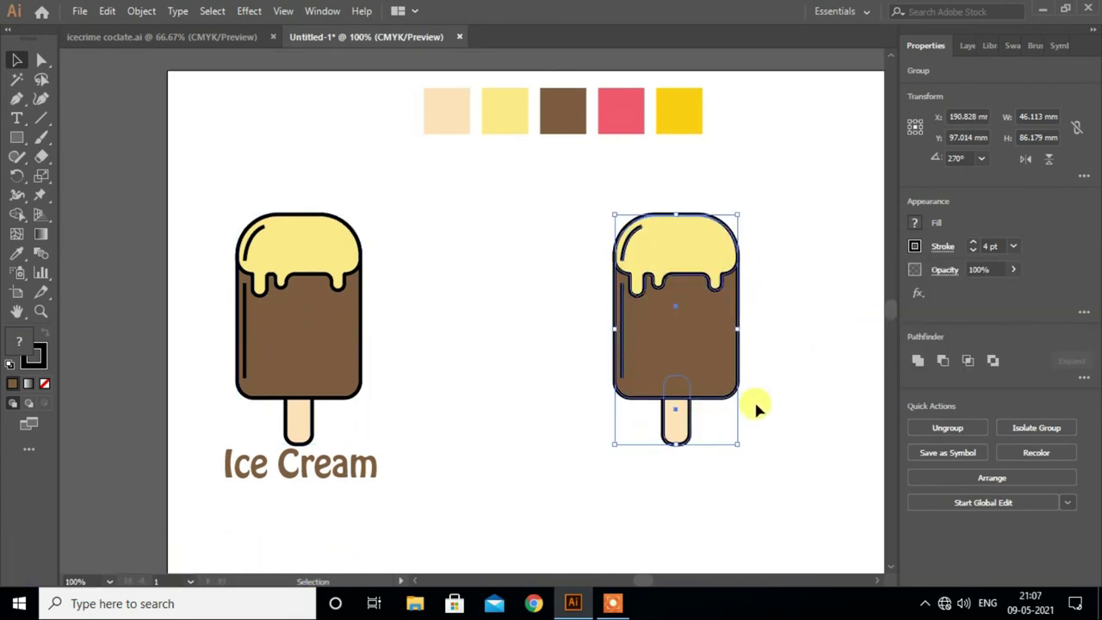
pyautogui.scroll(-1, 773, 371)
pyautogui.moveTo(794, 387); pyautogui.dragTo(703, 367)
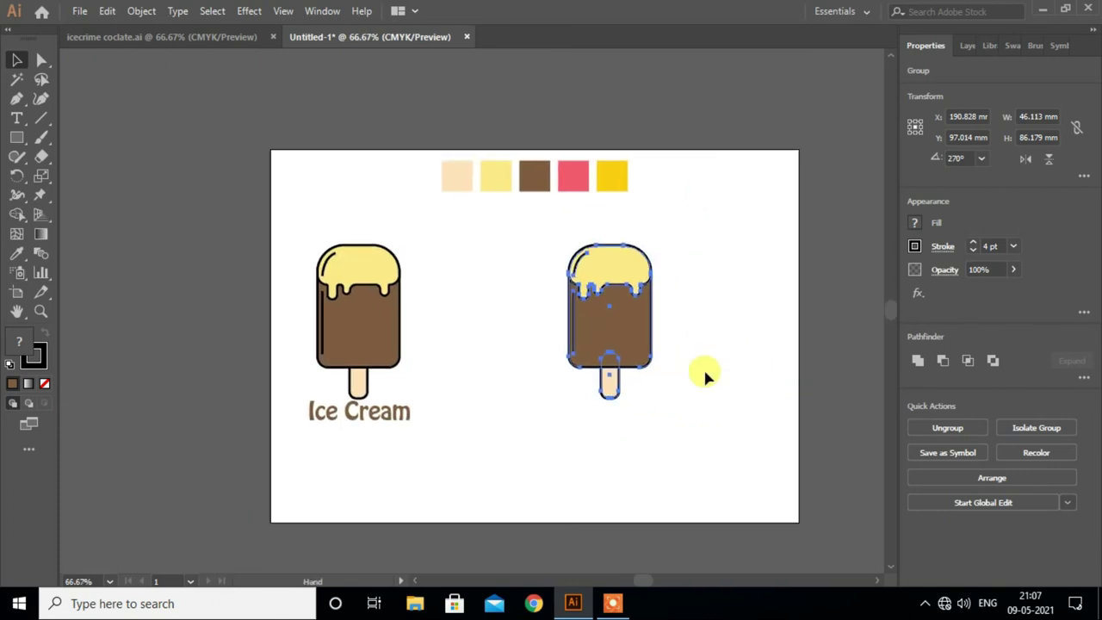
pyautogui.click(699, 382)
# Give the copied popsicle a white outline and group its parts
pyautogui.click(601, 334)
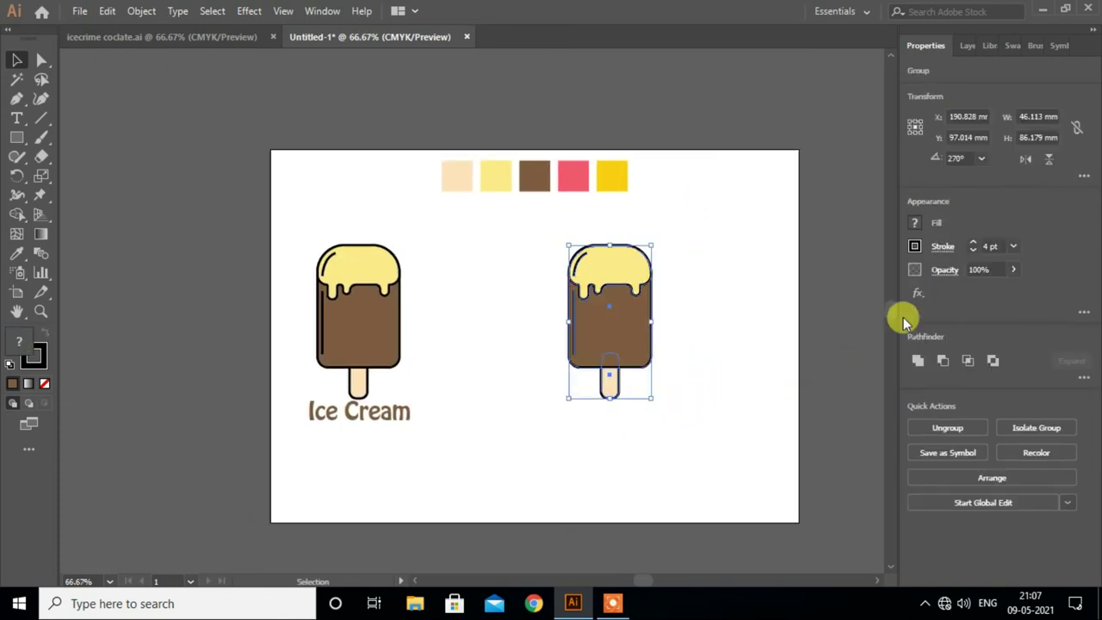
pyautogui.click(916, 246)
pyautogui.click(766, 306)
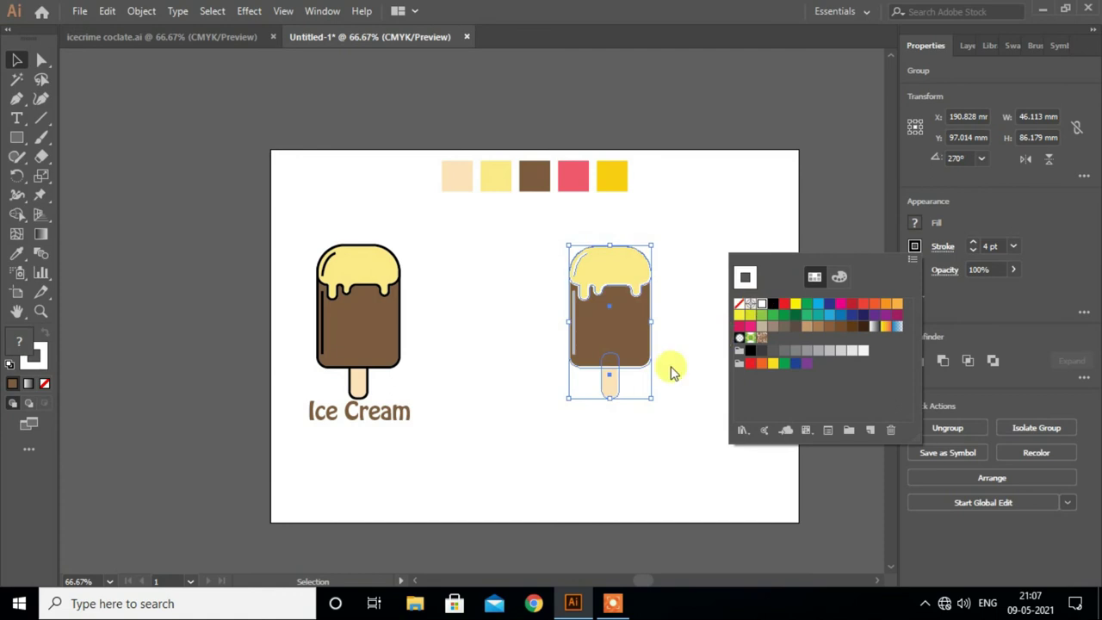
pyautogui.click(671, 369)
pyautogui.click(532, 250)
pyautogui.moveTo(677, 385); pyautogui.dragTo(682, 399)
pyautogui.hotkey('ctrl', 'g')
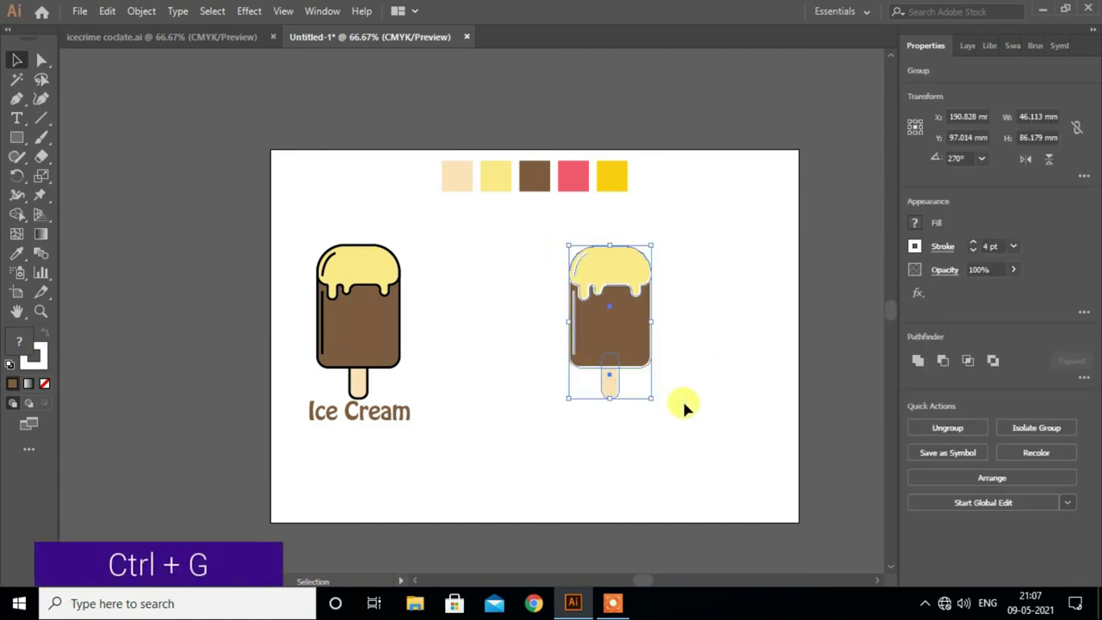
pyautogui.click(703, 392)
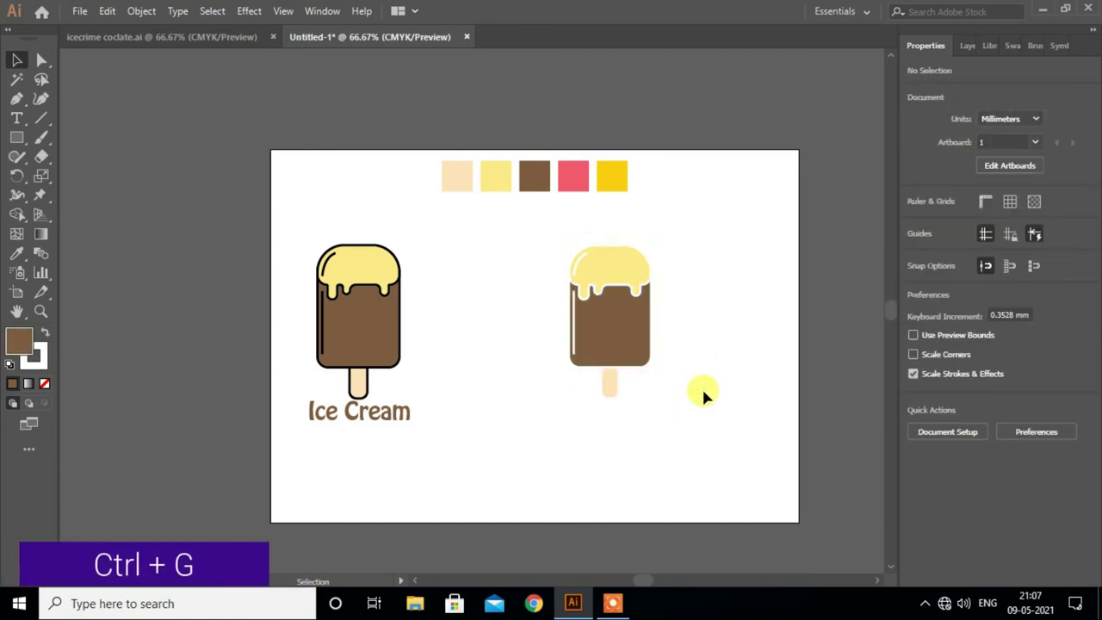
pyautogui.click(27, 150)
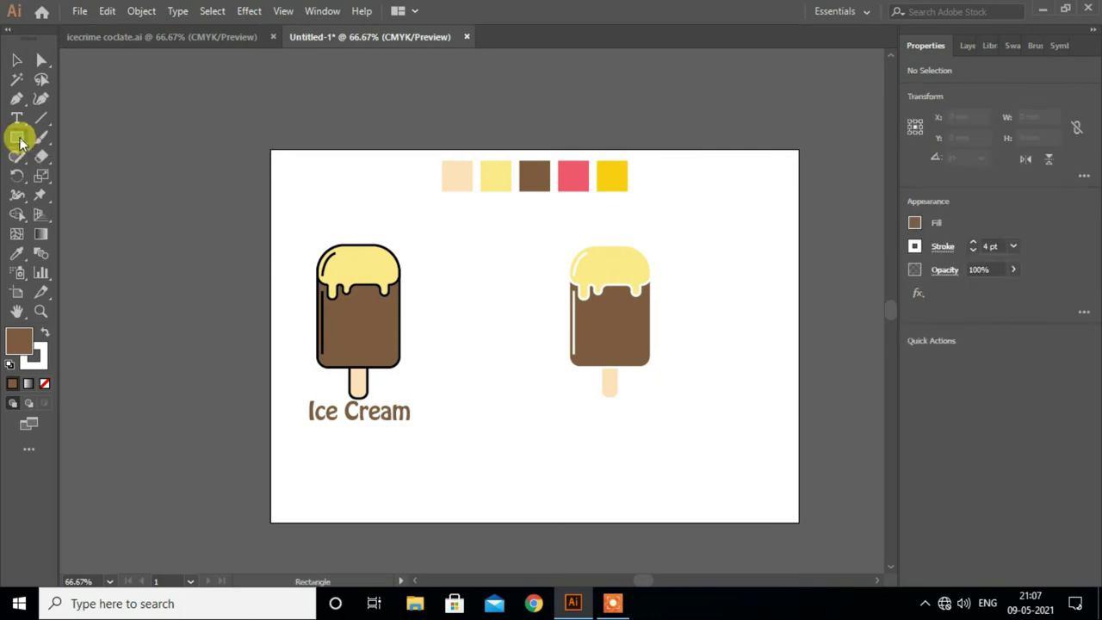
# Draw a circle around the second popsicle and nudge it slightly down
pyautogui.moveTo(21, 145); pyautogui.dragTo(94, 178)
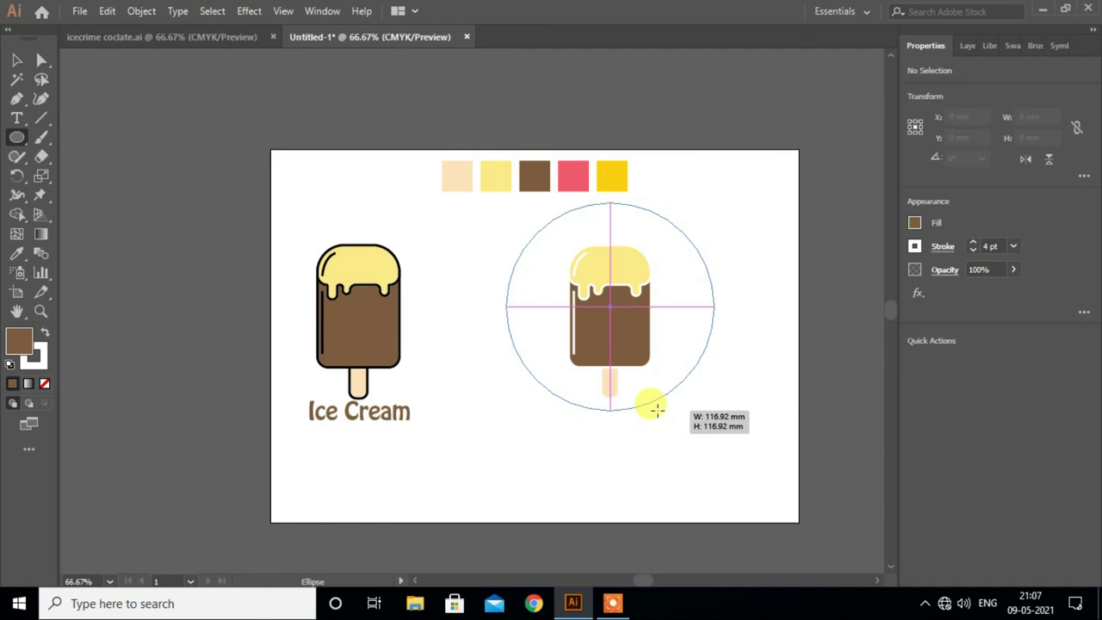
pyautogui.moveTo(607, 308); pyautogui.dragTo(648, 400)
pyautogui.click(14, 58)
pyautogui.click(567, 249)
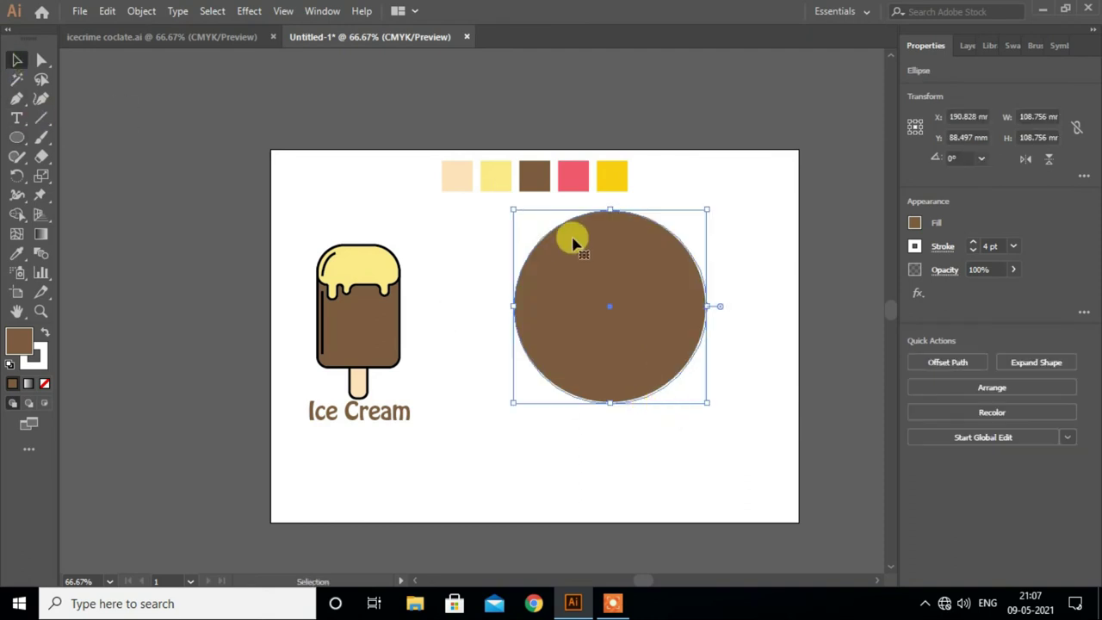
pyautogui.moveTo(573, 243); pyautogui.dragTo(610, 255)
# Send the circle behind the popsicle and centre the popsicle on it
pyautogui.rightClick(629, 263)
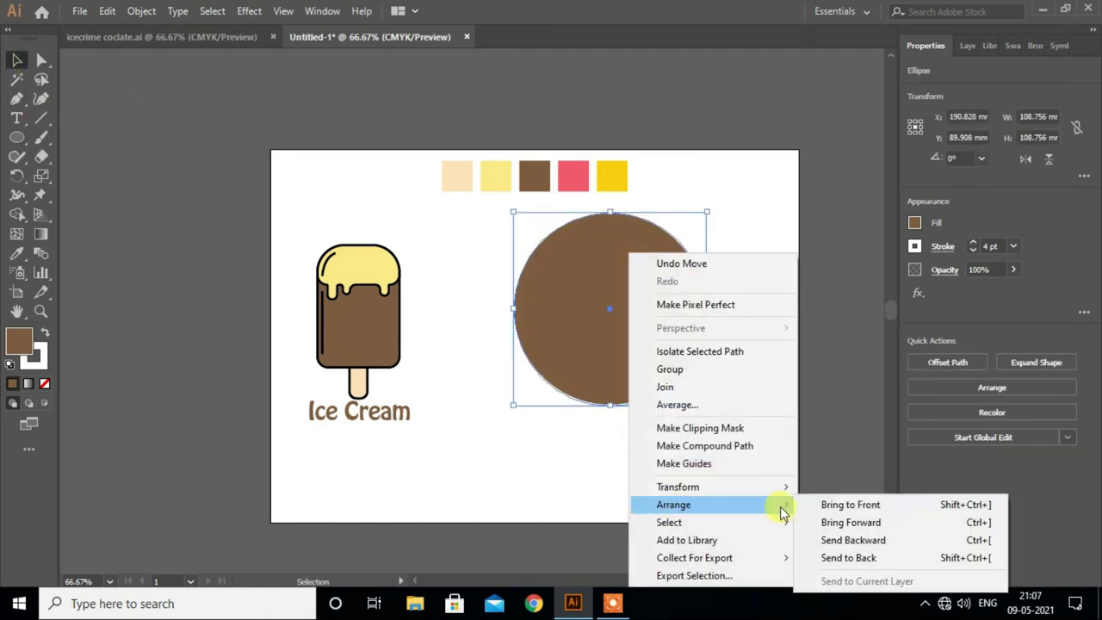
pyautogui.click(832, 558)
pyautogui.click(676, 360)
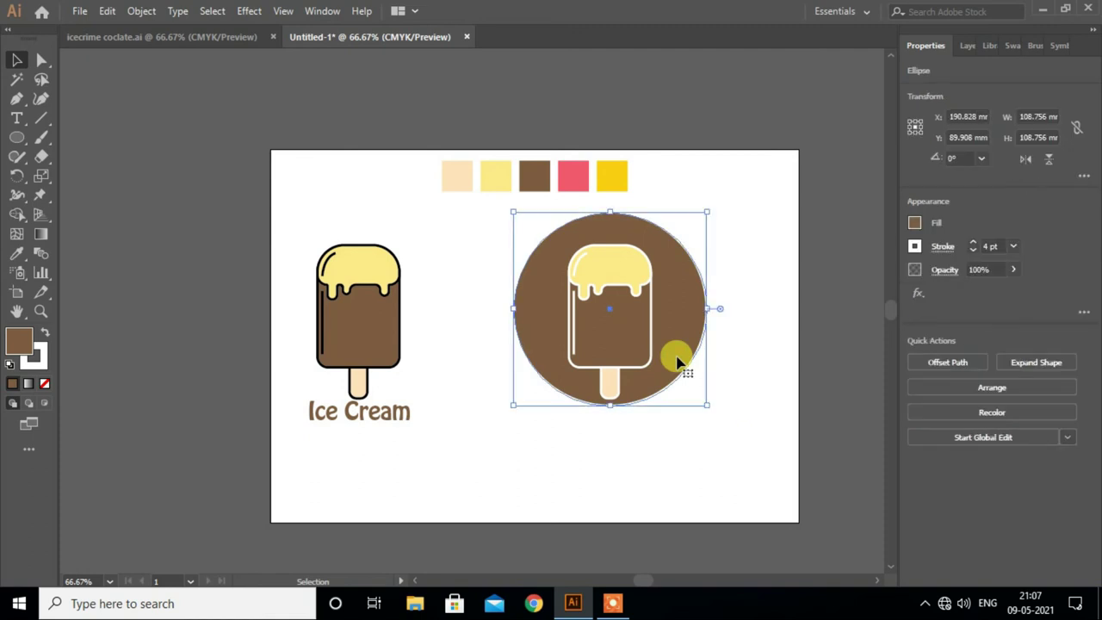
pyautogui.keyDown('shift'); pyautogui.click(609, 379); pyautogui.keyUp('shift')
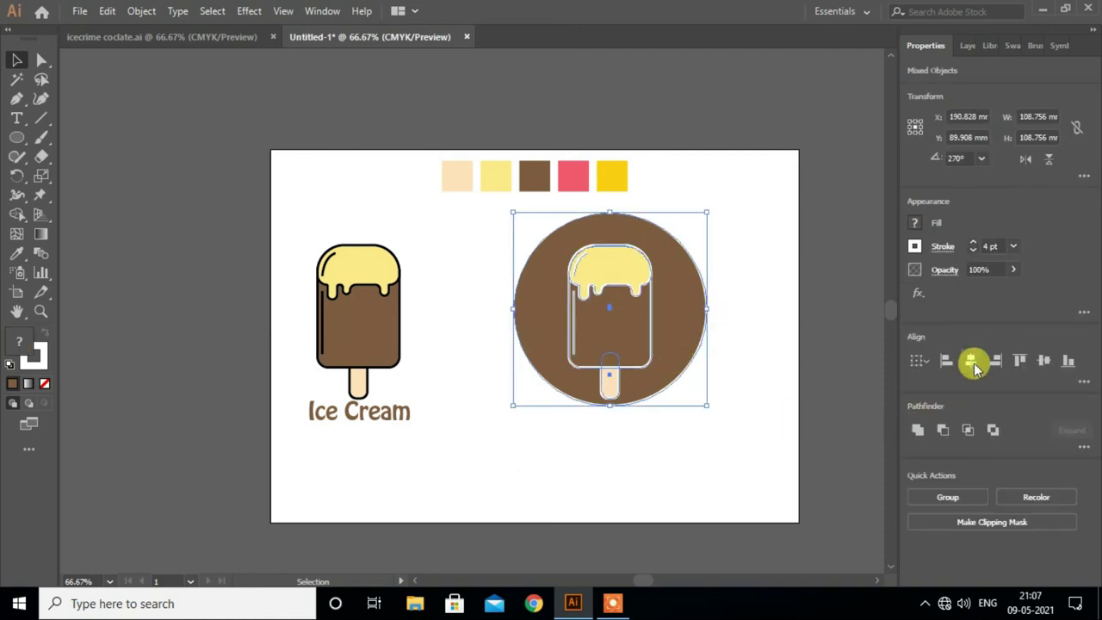
pyautogui.click(1044, 360)
pyautogui.click(740, 422)
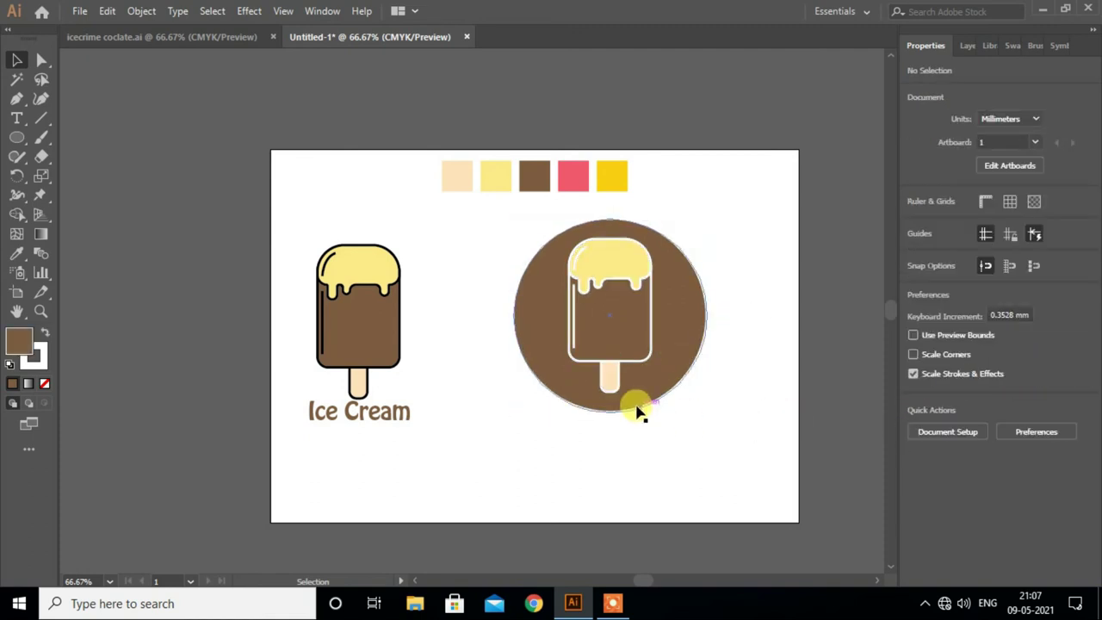
# Fill the circle light grey and remove its outline
pyautogui.scroll(1, 626, 408)
pyautogui.click(713, 355)
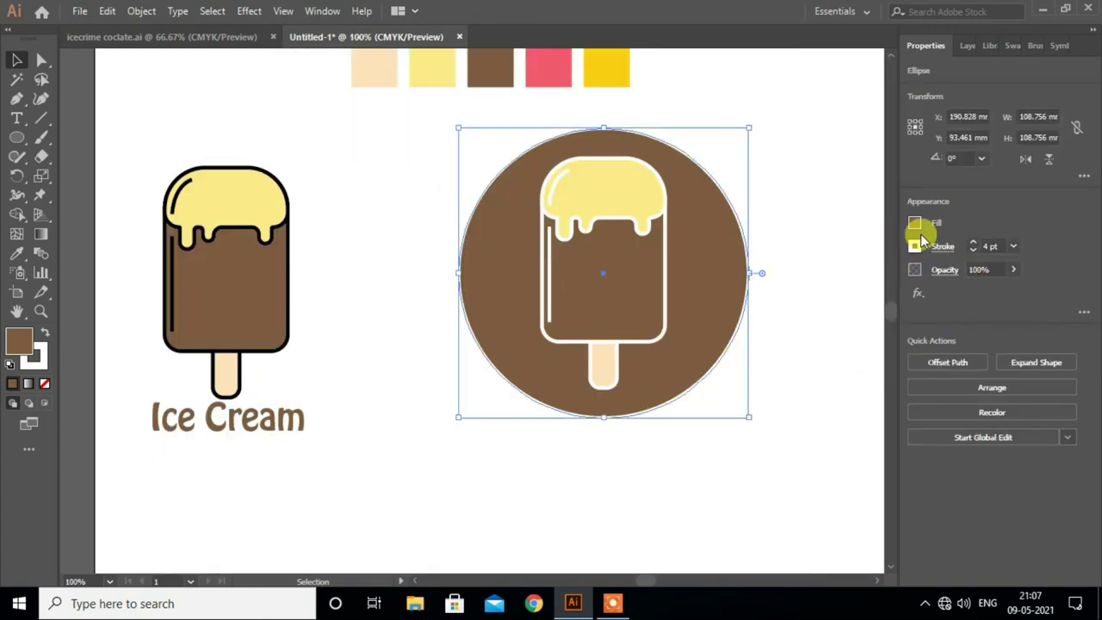
pyautogui.click(915, 224)
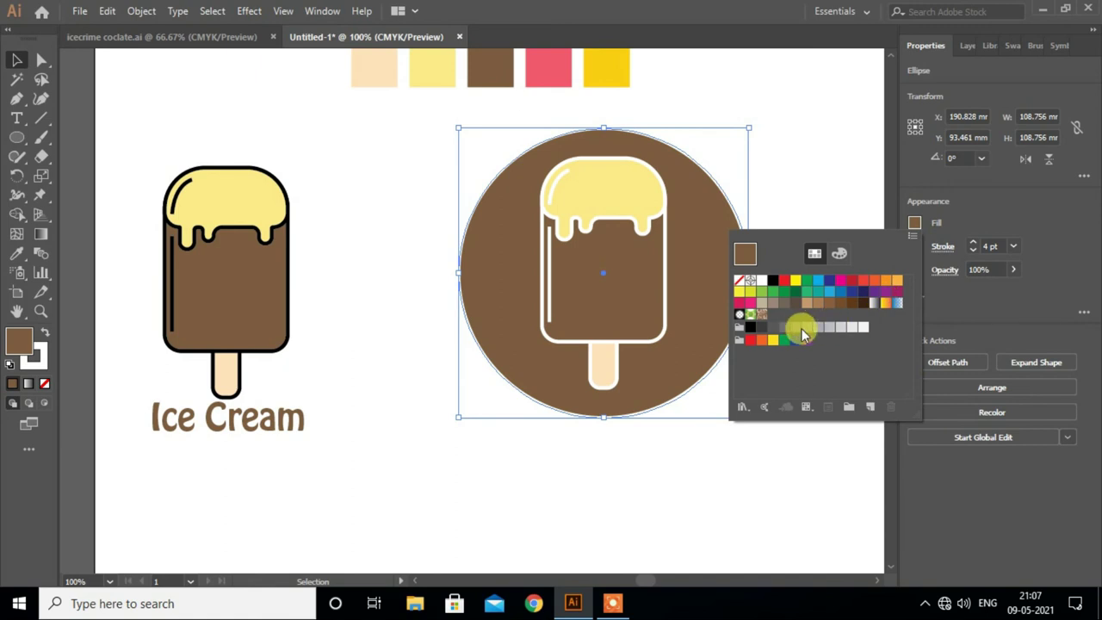
pyautogui.click(816, 327)
pyautogui.click(828, 327)
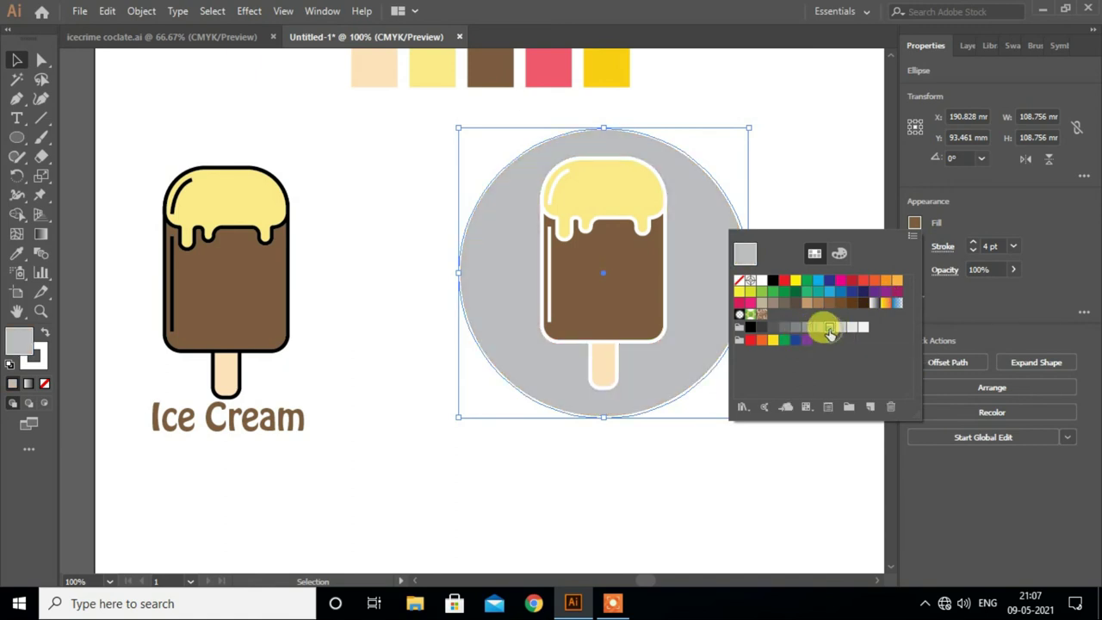
pyautogui.click(916, 247)
pyautogui.click(740, 306)
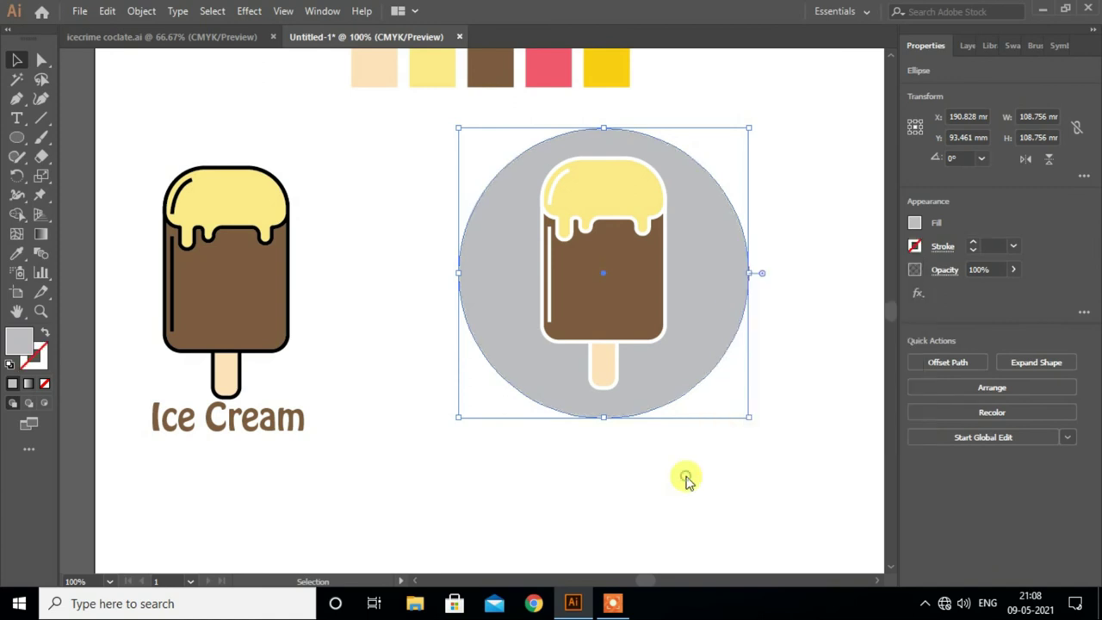
pyautogui.click(684, 474)
pyautogui.hotkey('ctrl', '-')
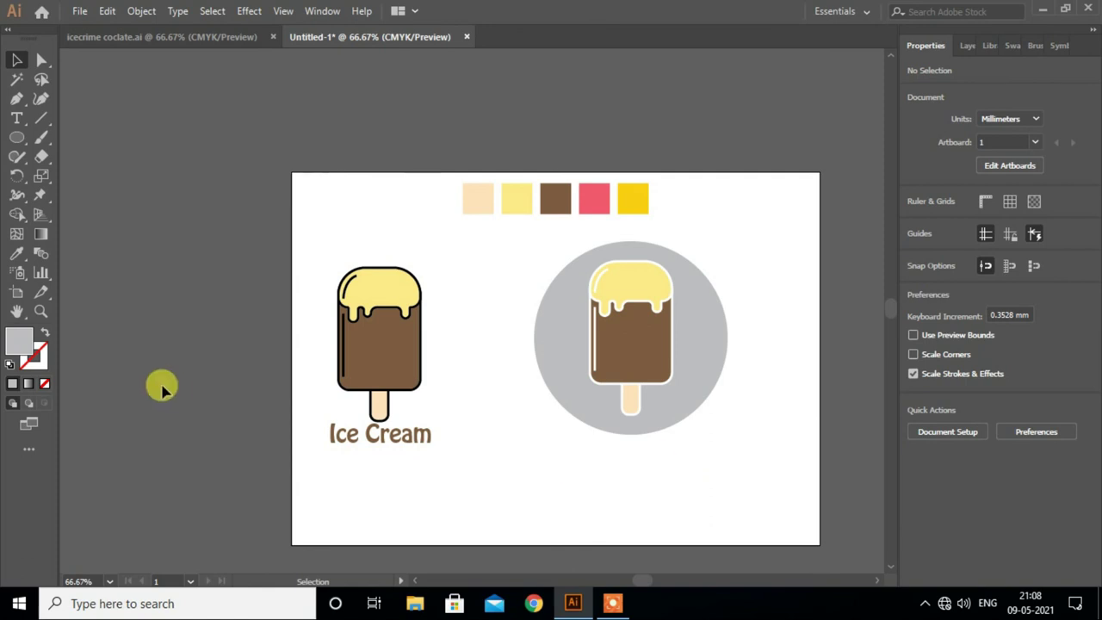
# Place a copy of the Ice Cream text on the circle, white, in Brush Script Std Medium
pyautogui.moveTo(369, 439)
pyautogui.mouseDown()
pyautogui.moveTo(624, 344)
pyautogui.moveTo(627, 327)
pyautogui.mouseUp()
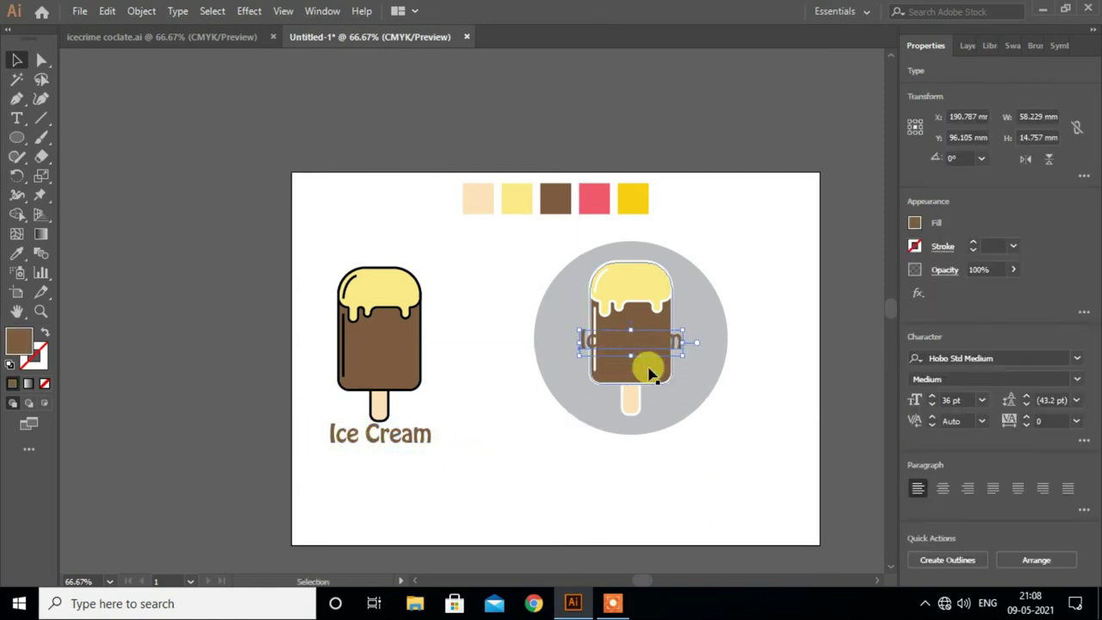
pyautogui.click(914, 226)
pyautogui.click(745, 274)
pyautogui.click(758, 471)
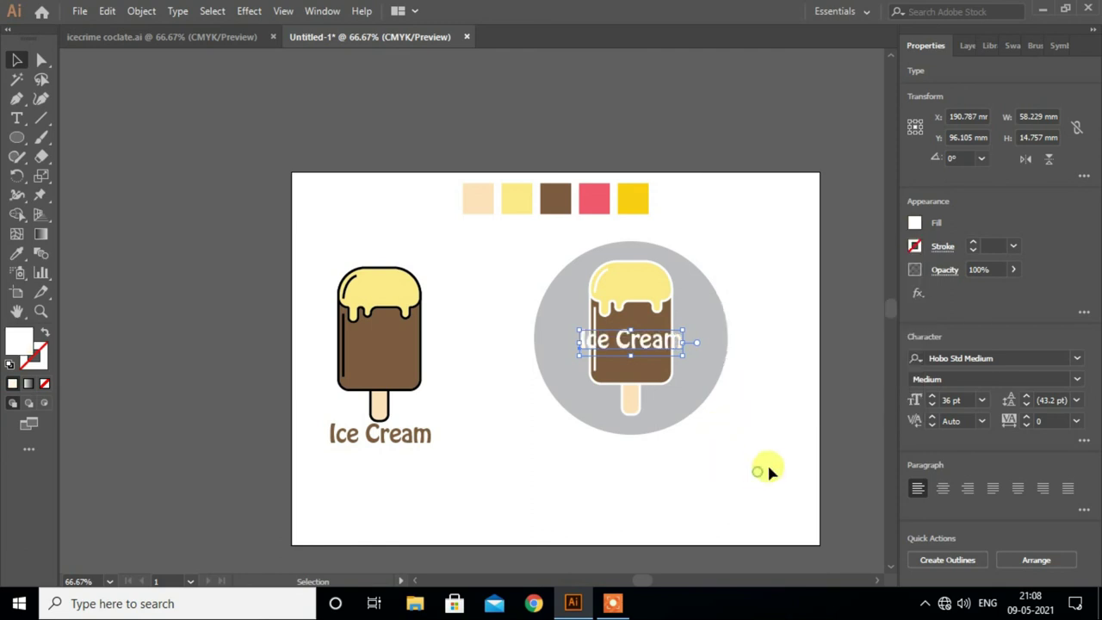
pyautogui.click(1076, 358)
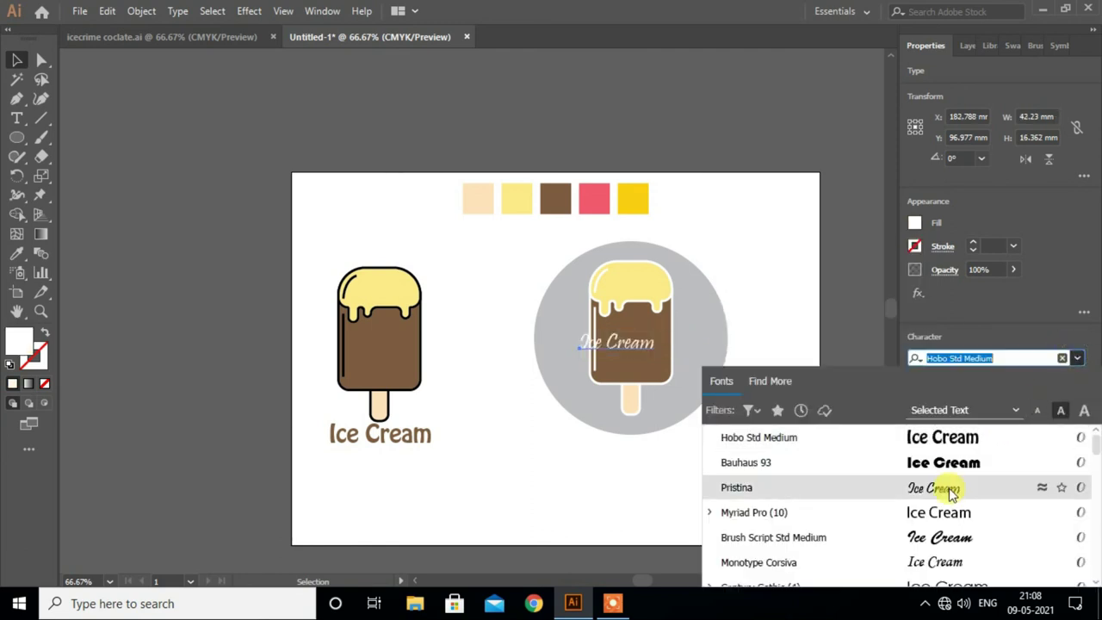
pyautogui.click(945, 537)
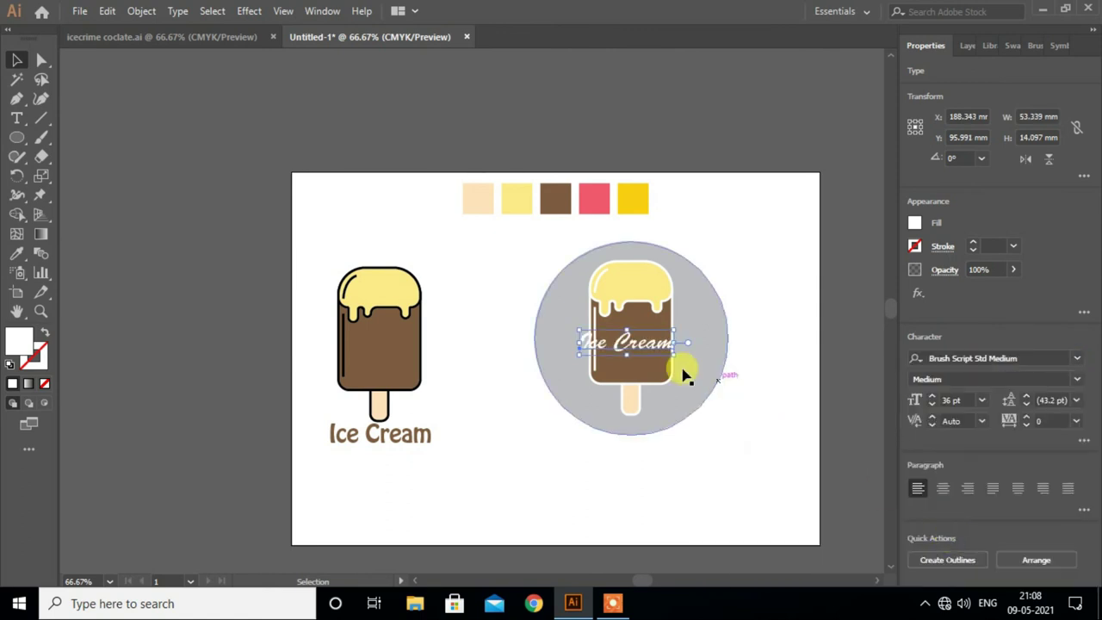
pyautogui.click(982, 400)
# Move the script title up across the popsicle body and give it a dark outline
pyautogui.moveTo(646, 343); pyautogui.dragTo(648, 400)
pyautogui.click(717, 436)
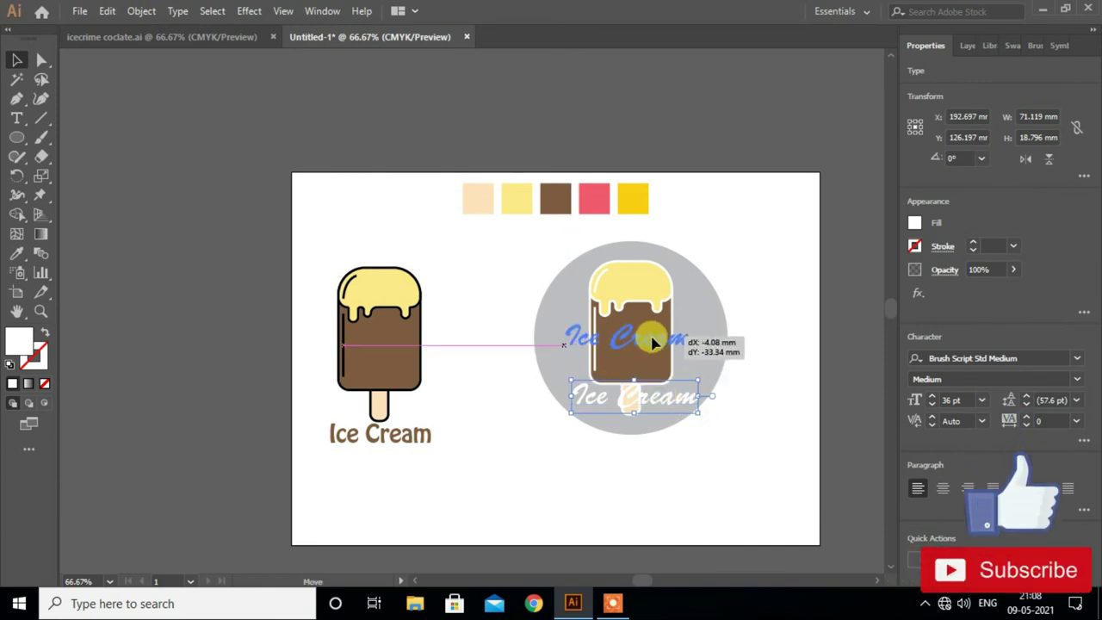
pyautogui.moveTo(662, 401); pyautogui.dragTo(656, 343)
pyautogui.click(915, 246)
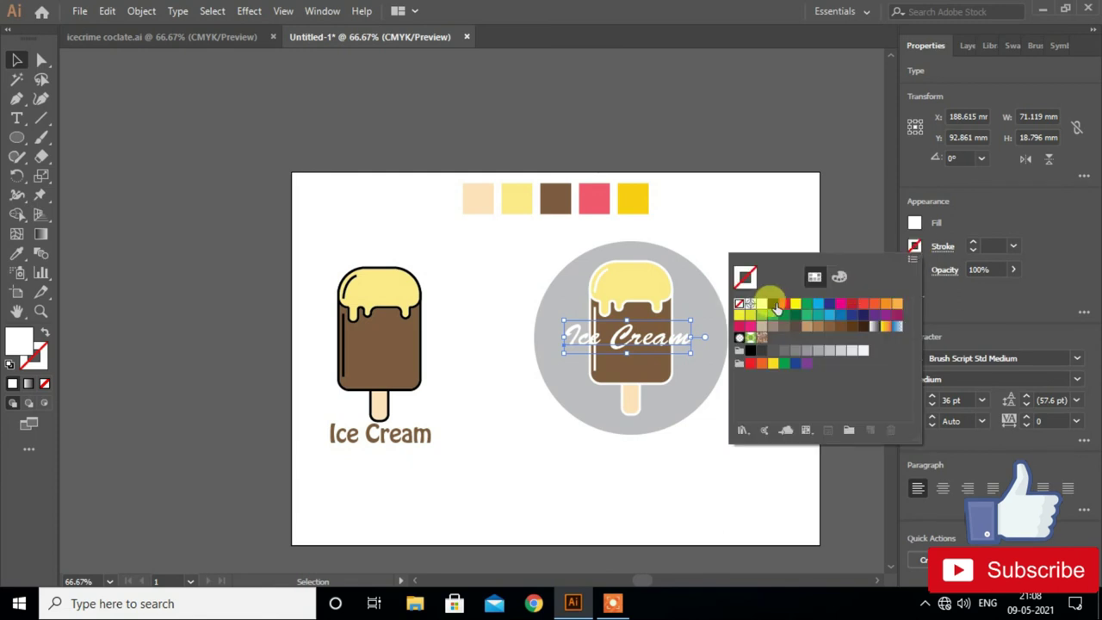
pyautogui.click(750, 348)
pyautogui.click(731, 459)
pyautogui.click(711, 435)
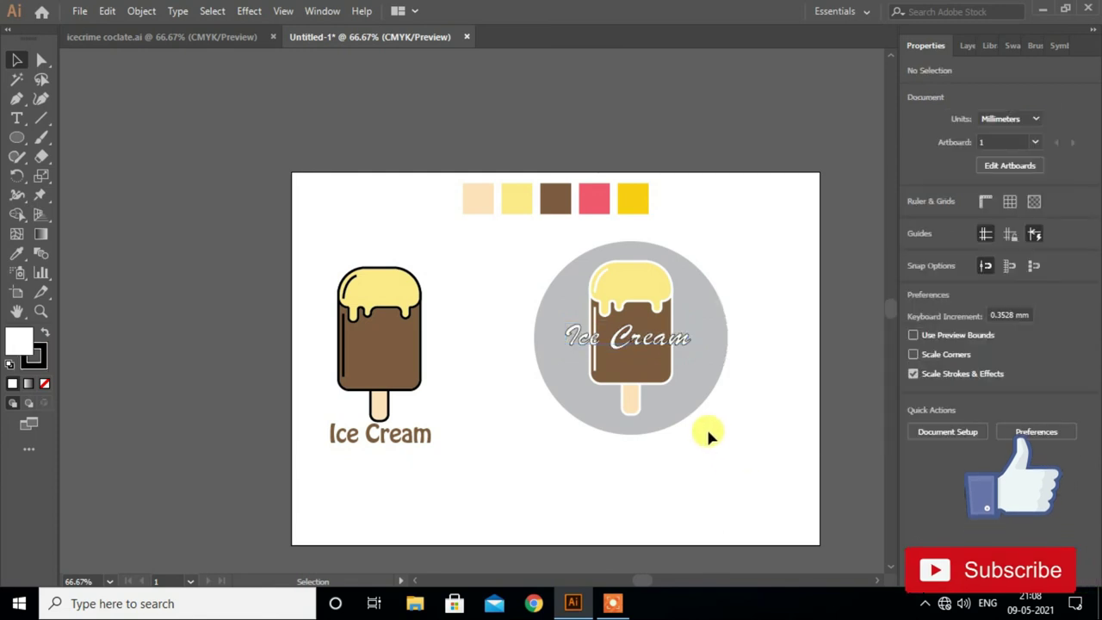
# Group the gray circle, right popsicle and its script title together
pyautogui.scroll(-1, 709, 435)
pyautogui.moveTo(529, 235); pyautogui.dragTo(728, 405)
pyautogui.rightClick(654, 350)
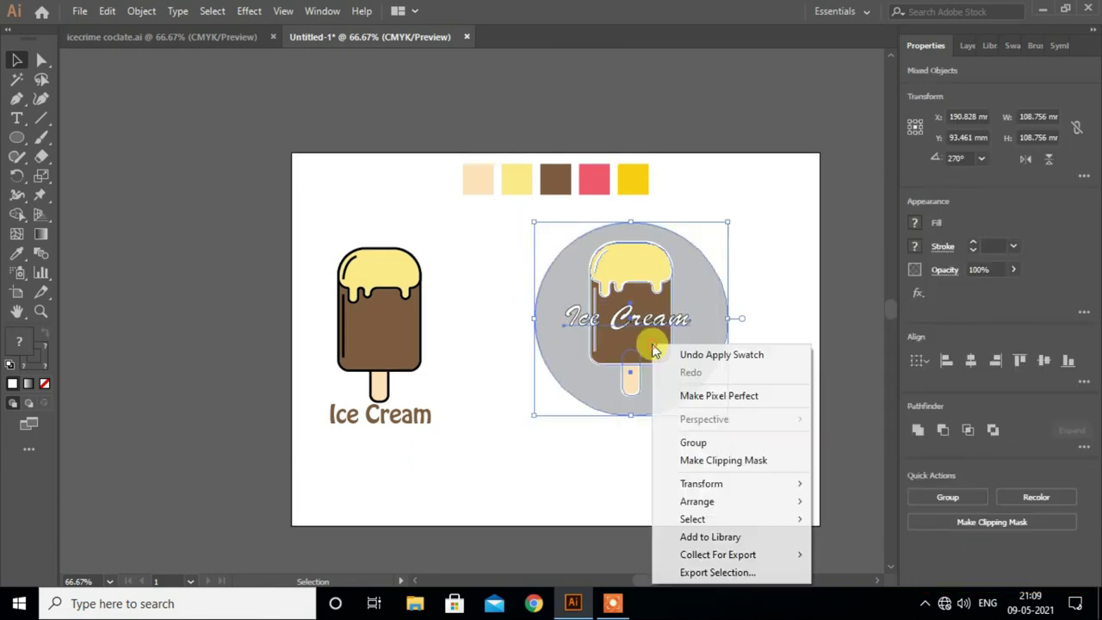
pyautogui.click(706, 442)
pyautogui.click(635, 457)
# Group the left popsicle with its Ice Cream text and nudge it up and right
pyautogui.click(397, 327)
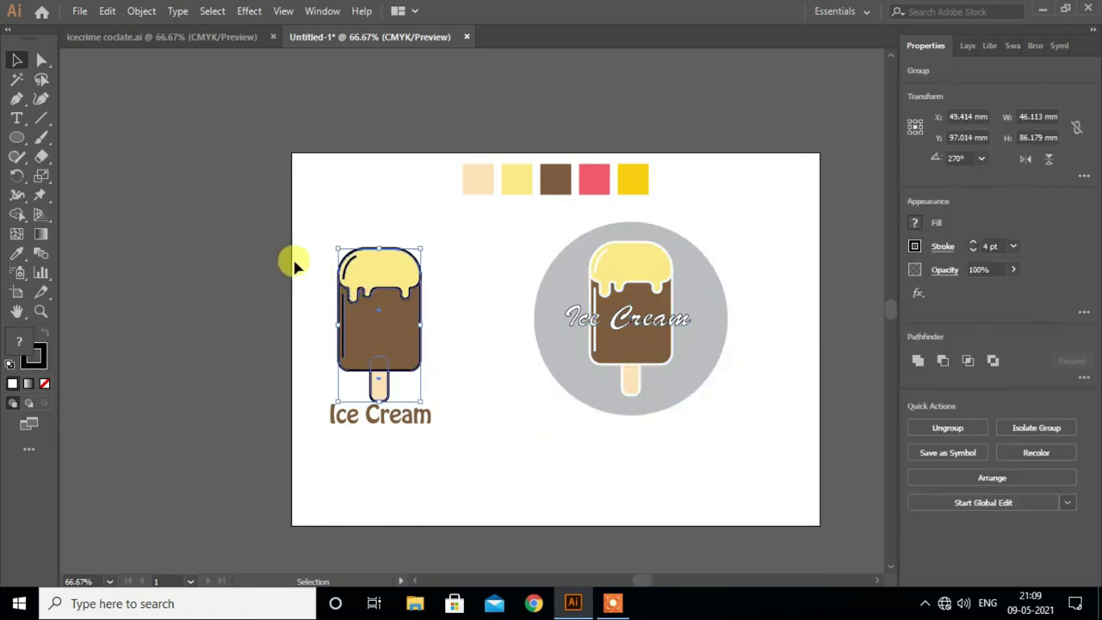
pyautogui.moveTo(293, 265); pyautogui.dragTo(418, 413)
pyautogui.rightClick(408, 327)
pyautogui.click(430, 209)
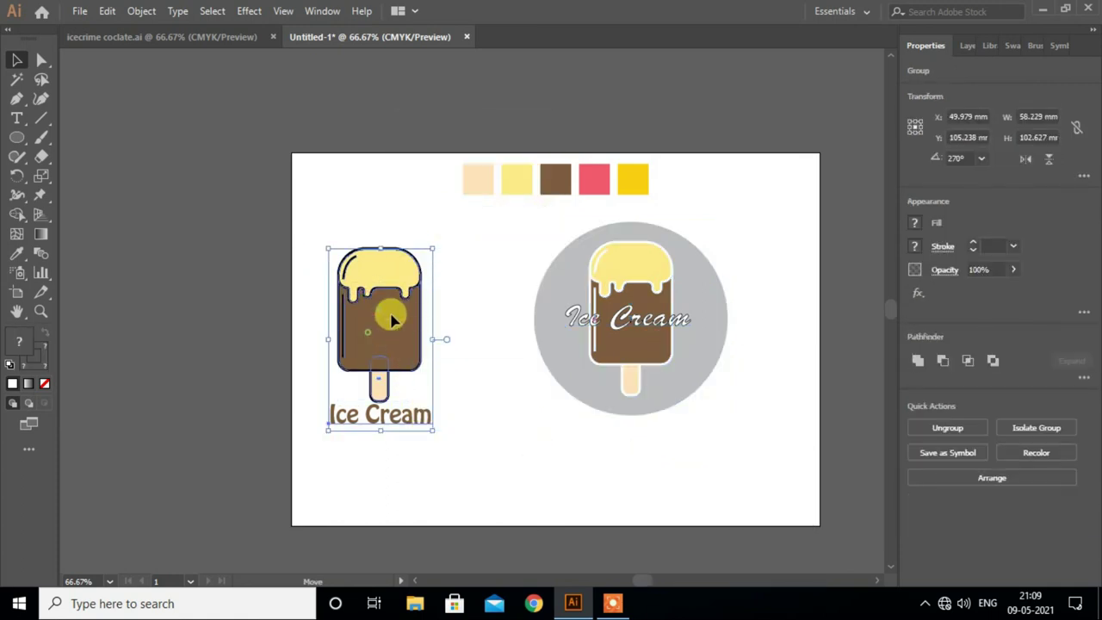
pyautogui.moveTo(391, 321); pyautogui.dragTo(413, 303)
# Shift both icon groups toward the centre and align their vertical centres
pyautogui.moveTo(341, 291); pyautogui.dragTo(762, 429)
pyautogui.click(1045, 363)
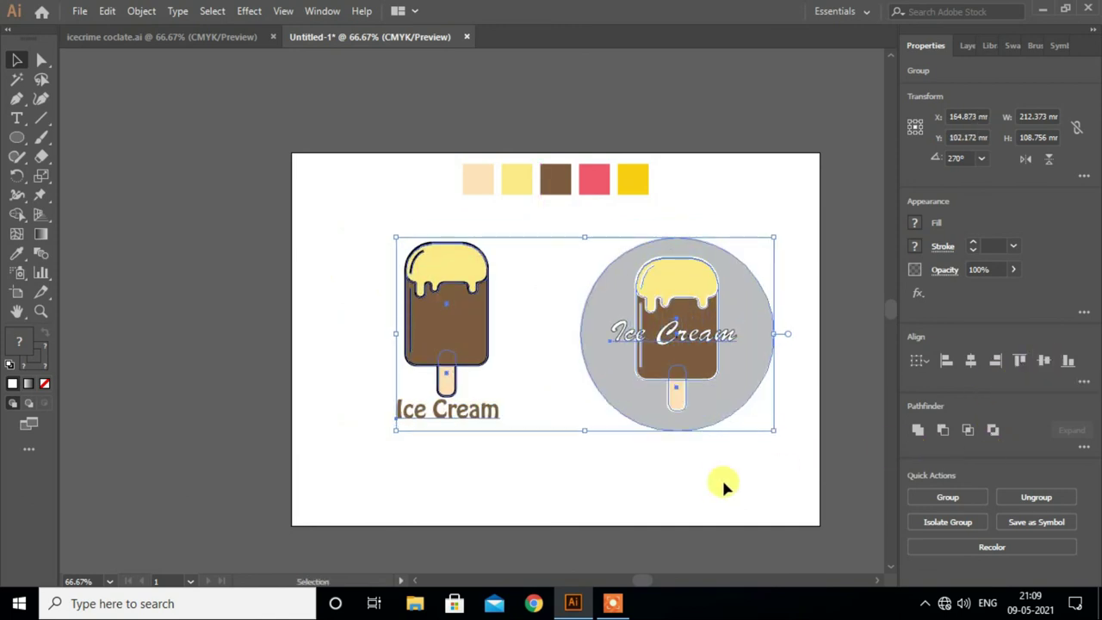
pyautogui.click(702, 478)
pyautogui.scroll(1, 693, 475)
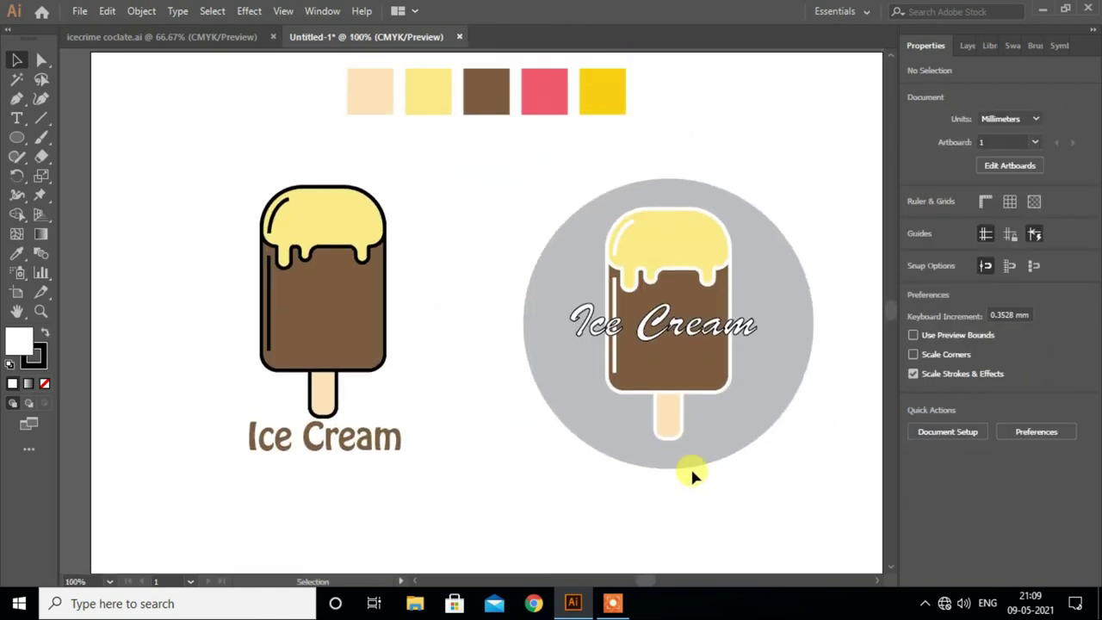
pyautogui.click(627, 602)
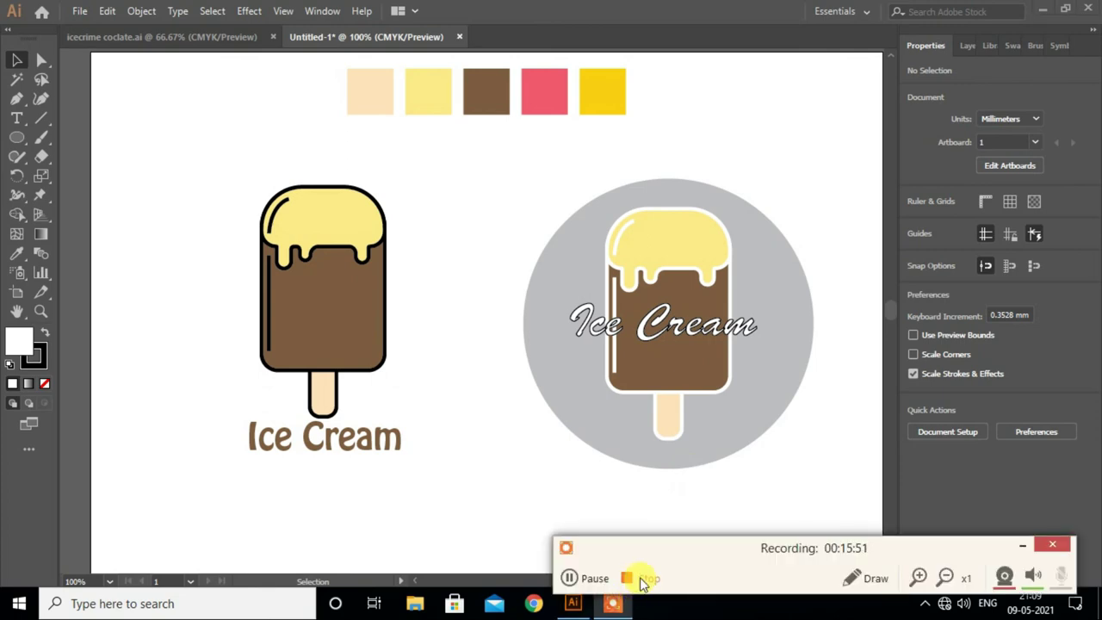